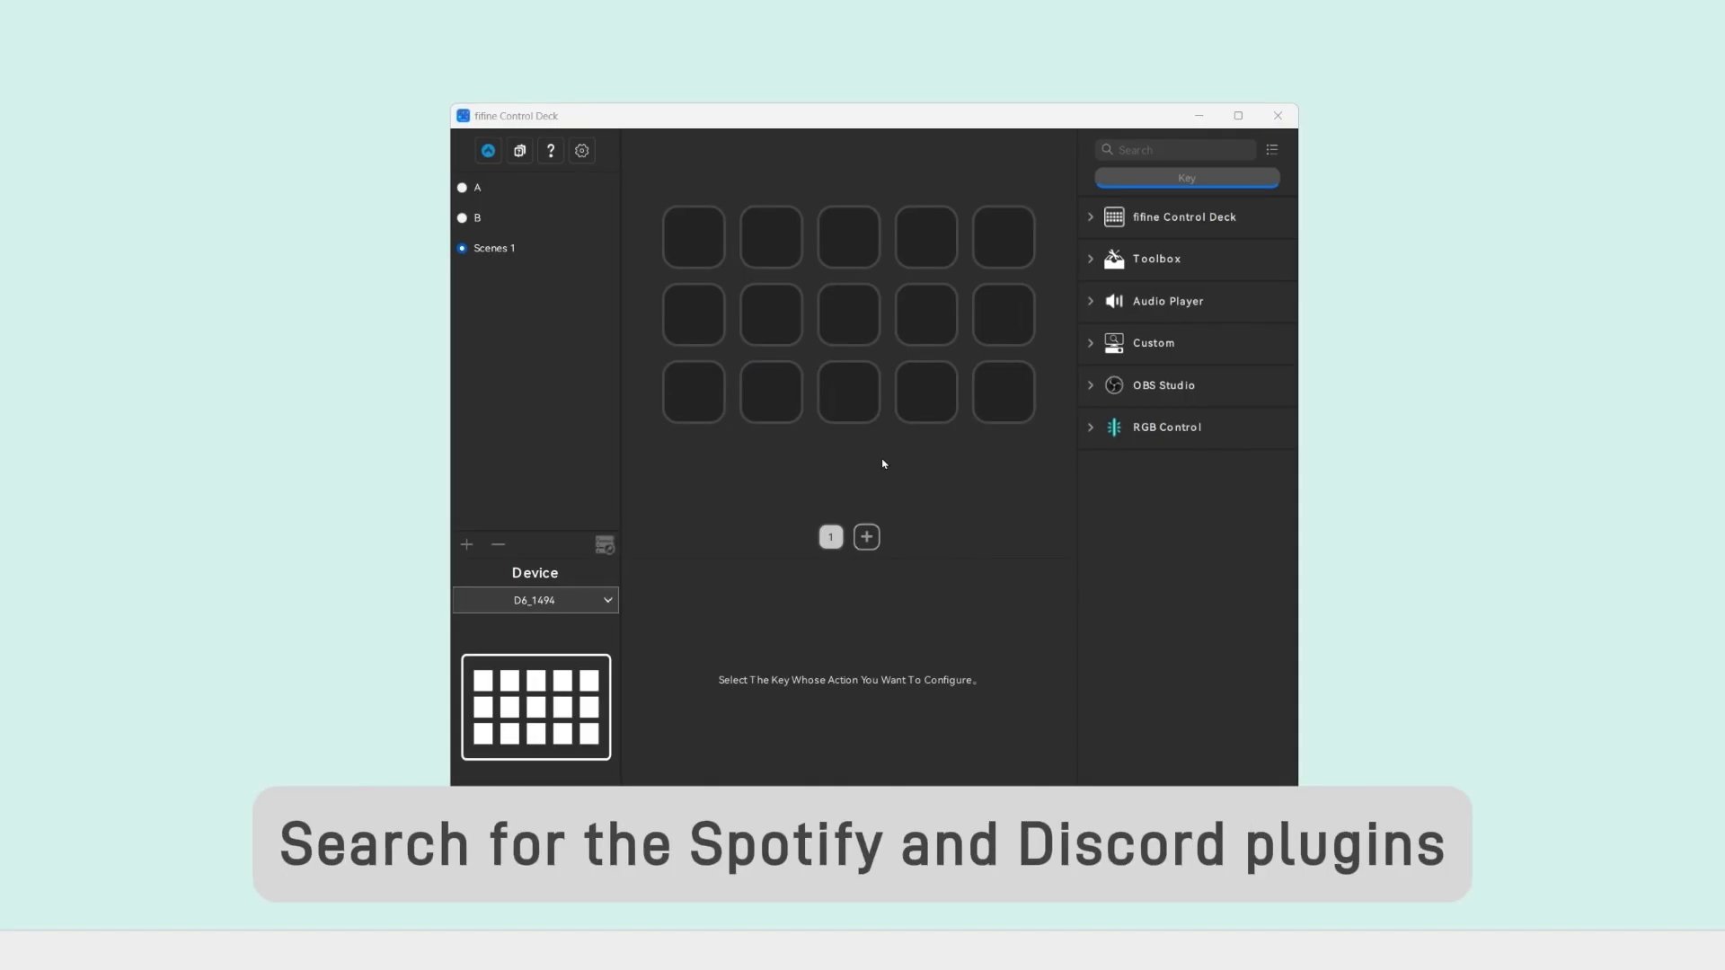
# Search the Store's plugins for 'sp' and install Spotify Integration
pyautogui.click(488, 150)
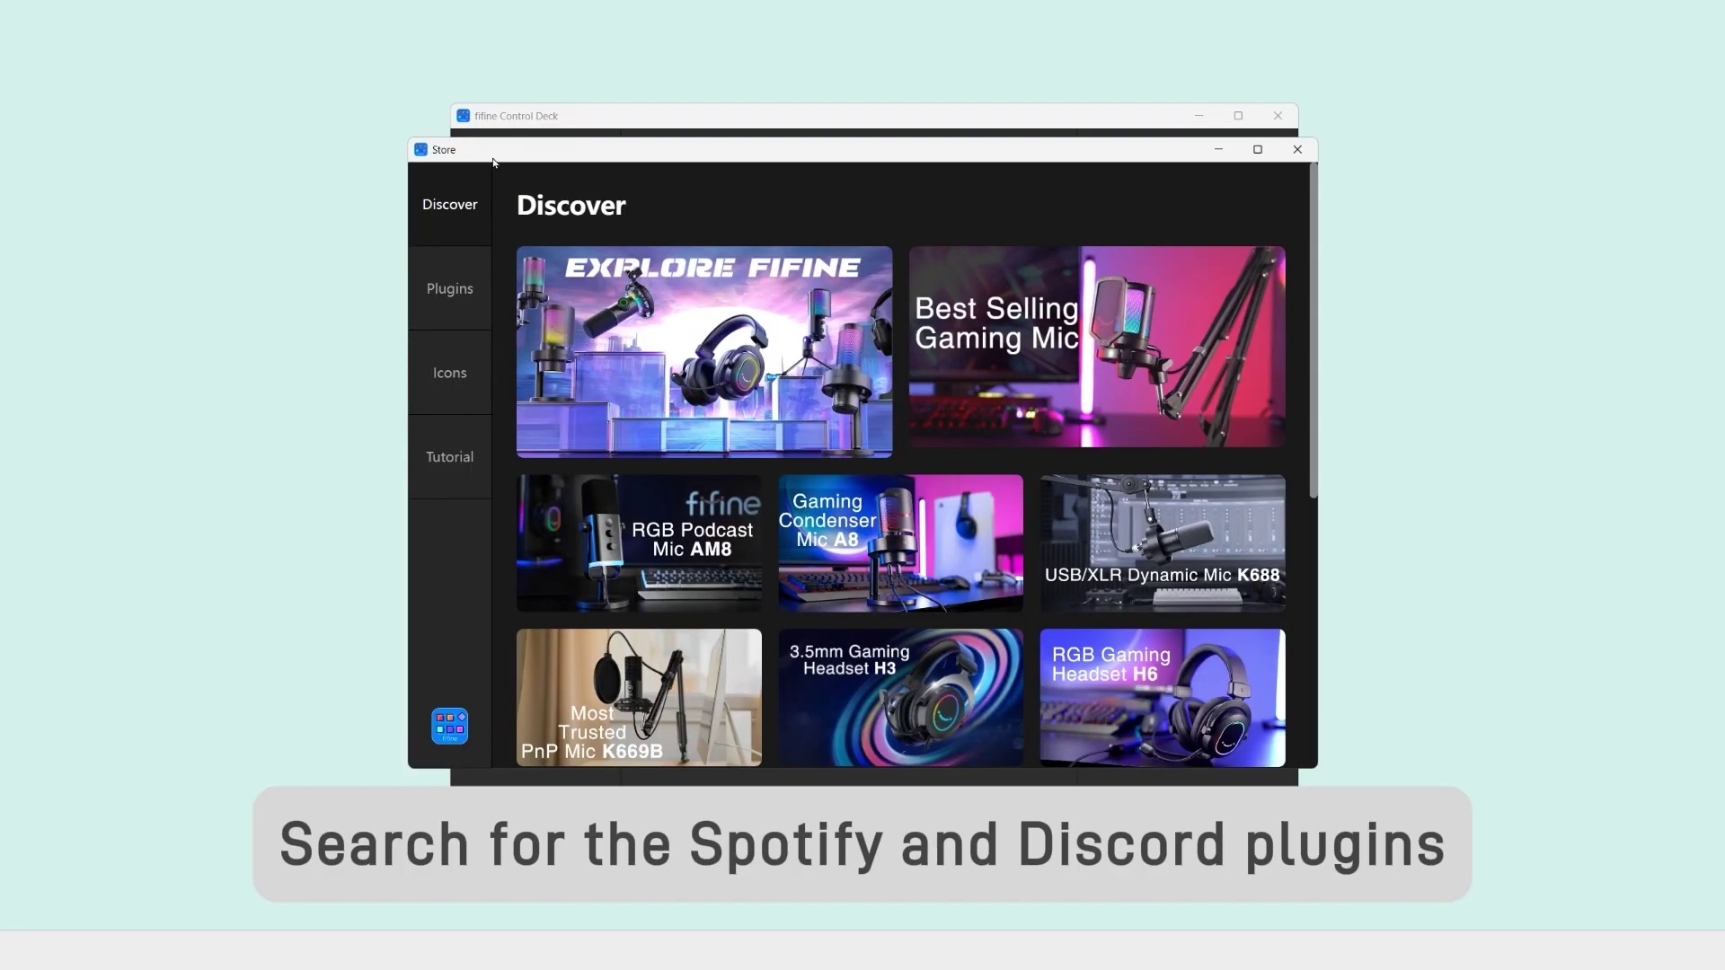
pyautogui.click(464, 297)
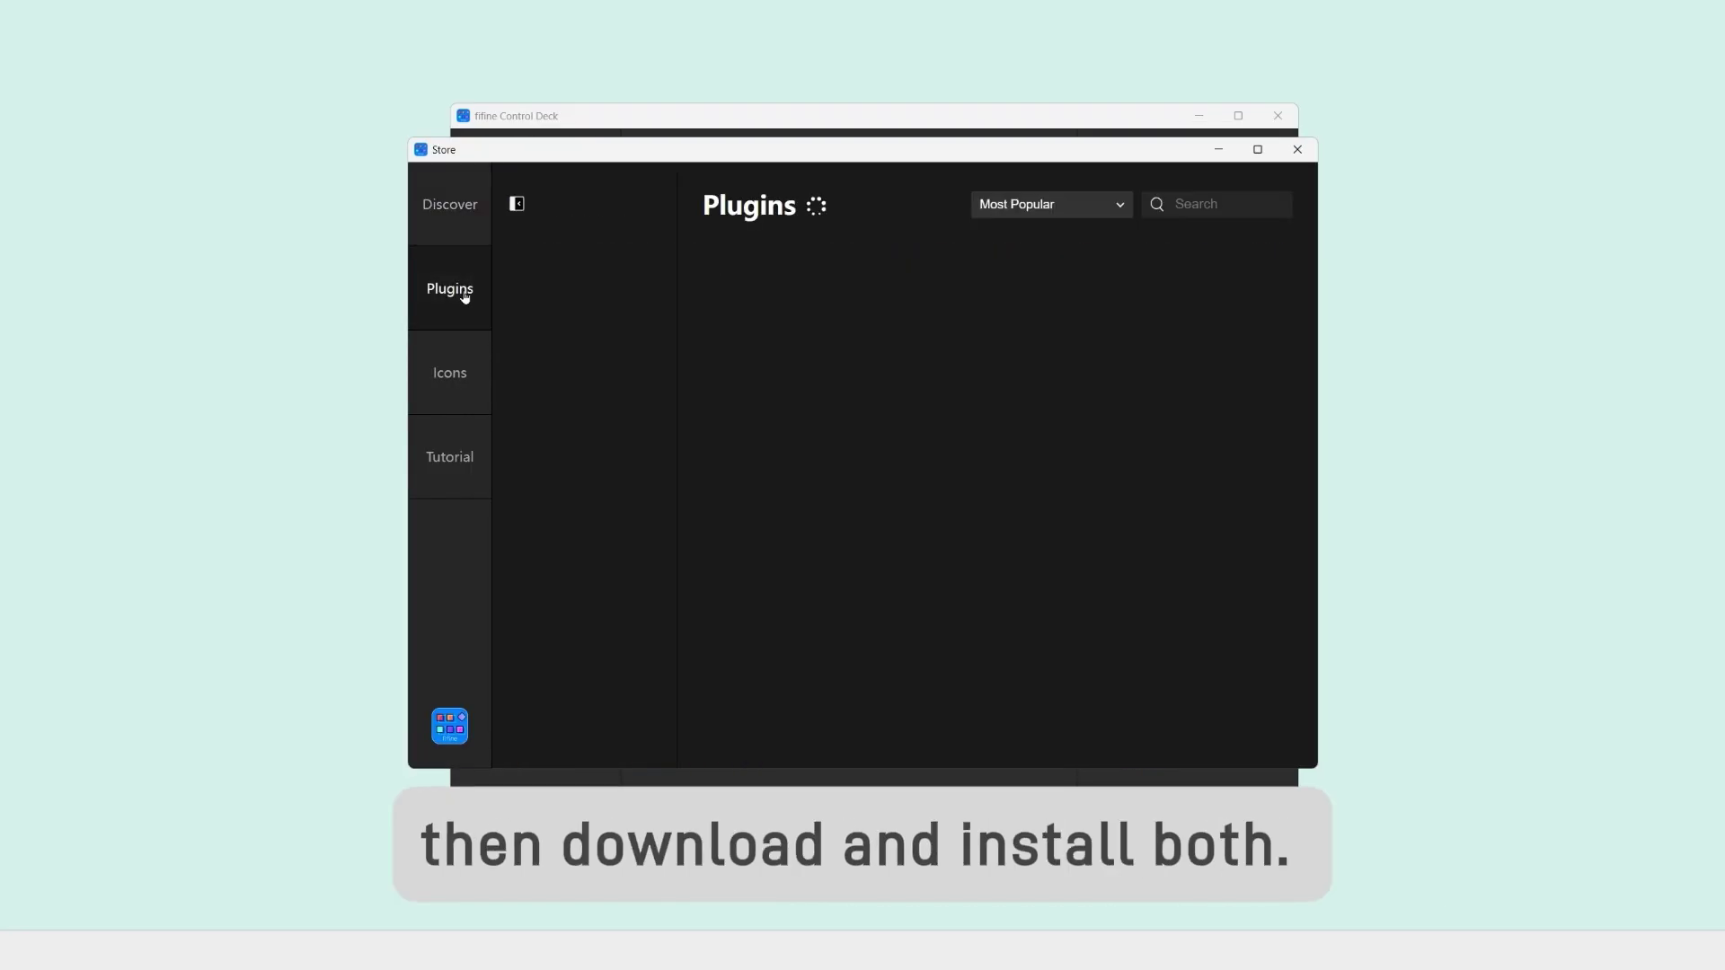
pyautogui.click(1234, 205)
pyautogui.write('sp')
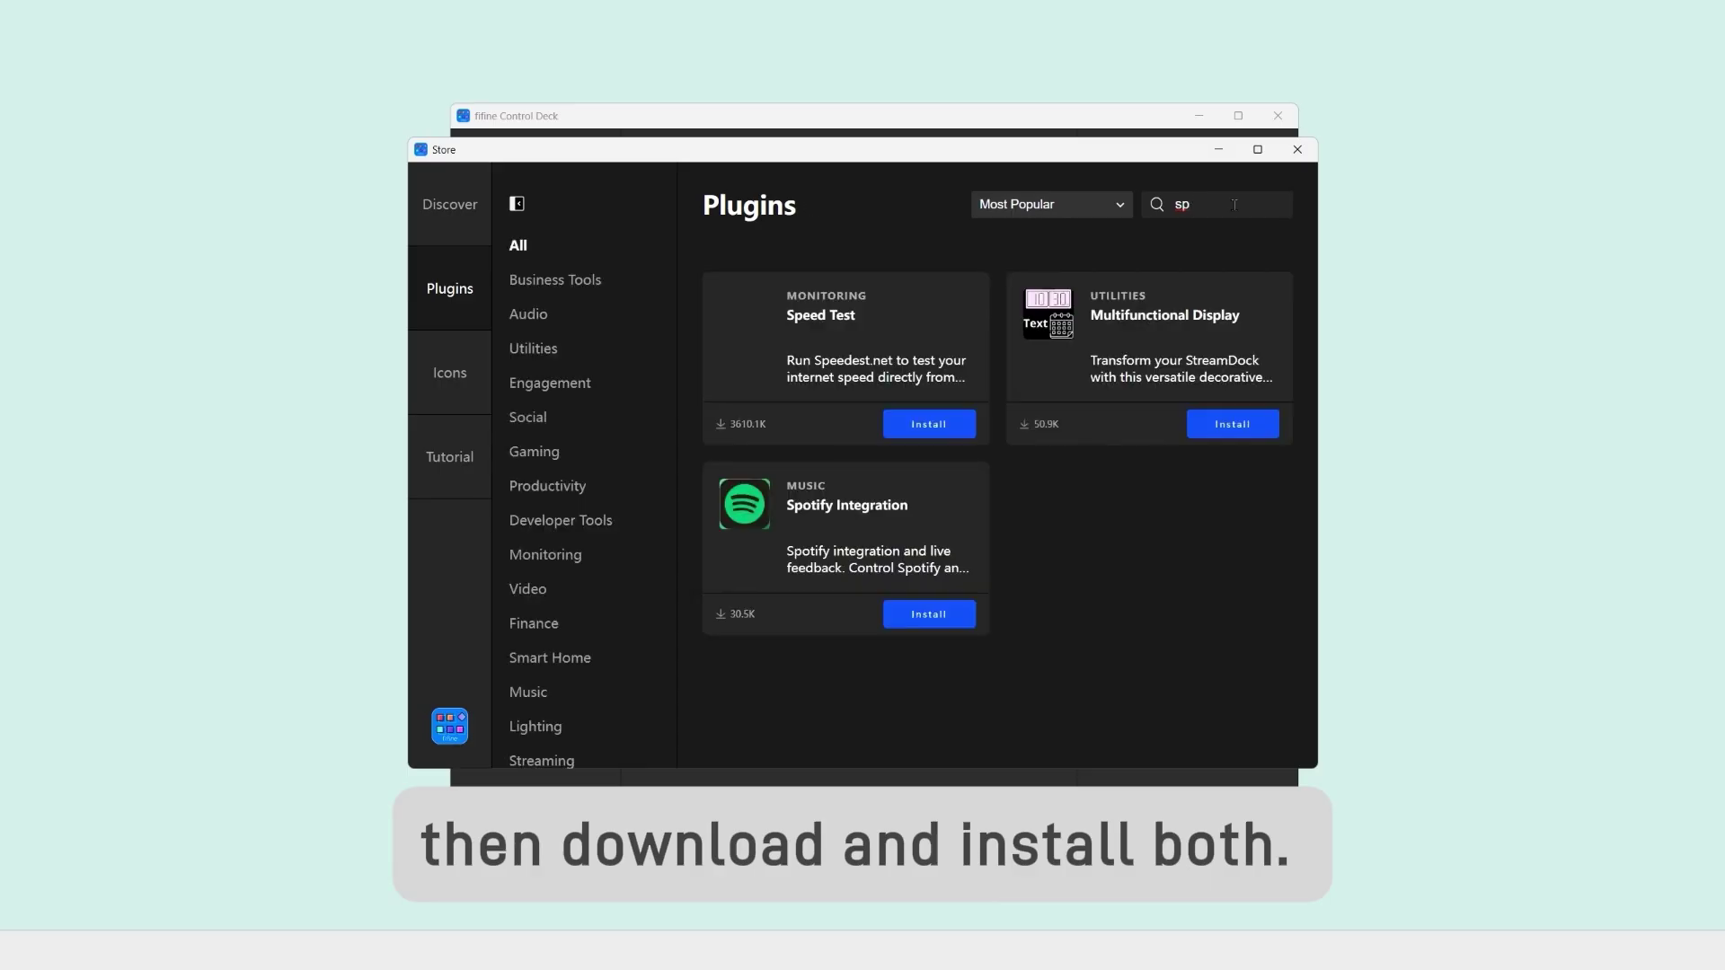
pyautogui.click(956, 613)
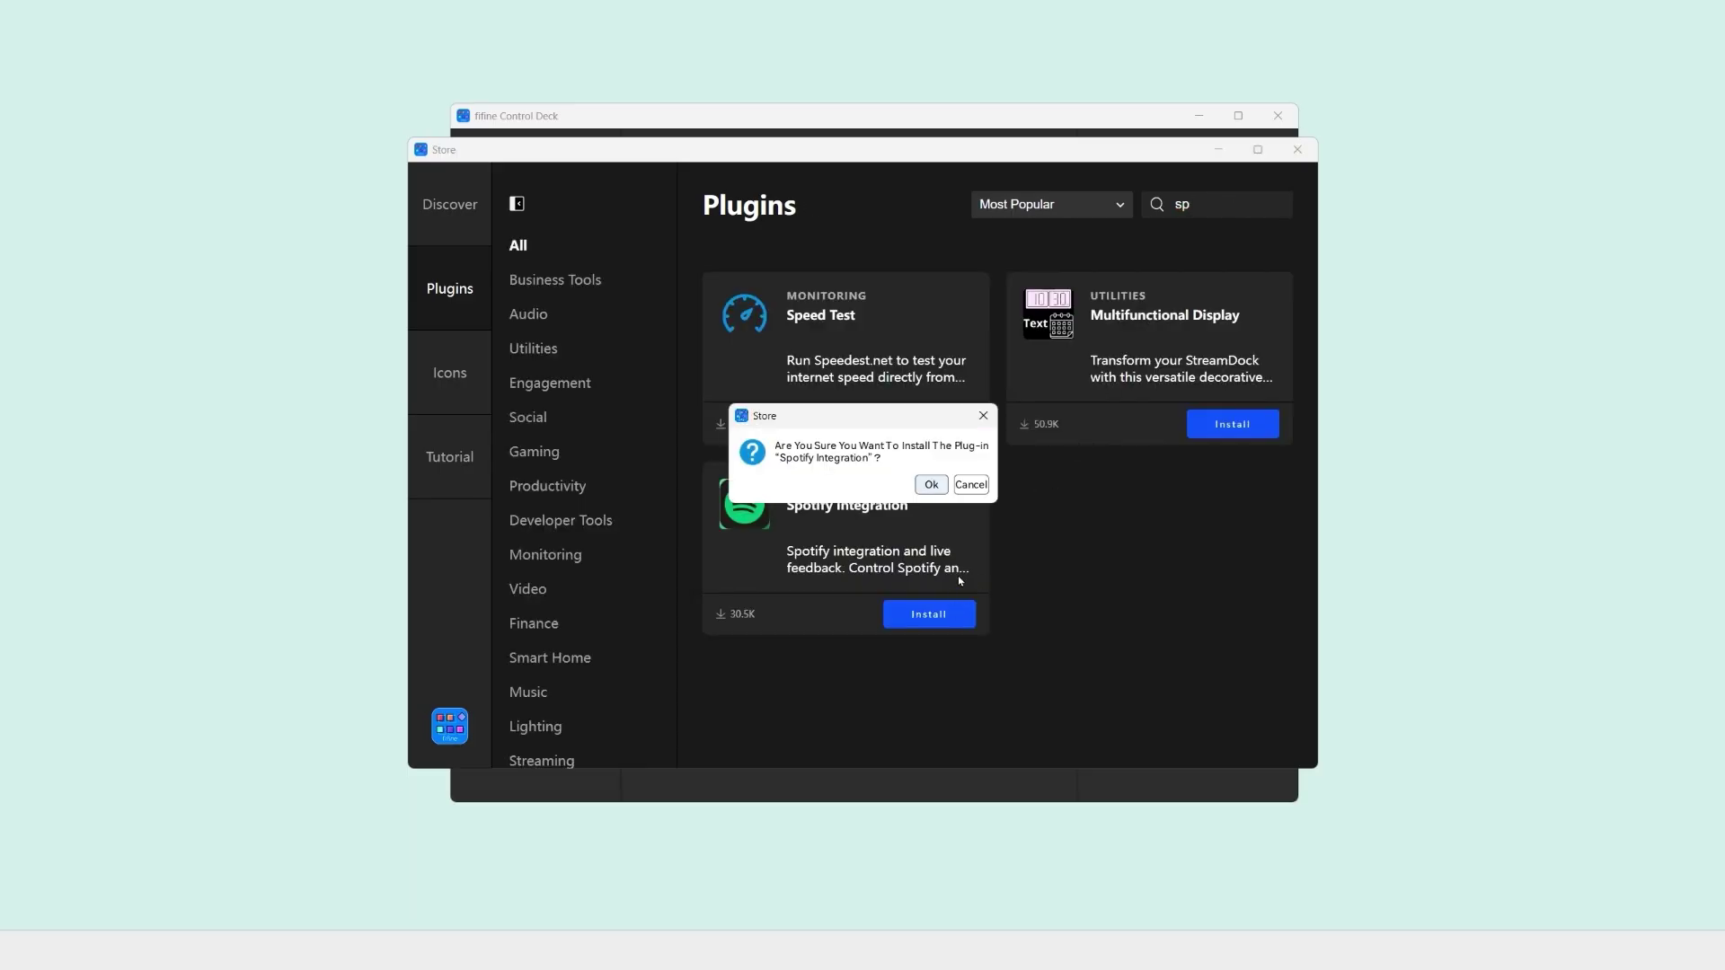
pyautogui.click(931, 485)
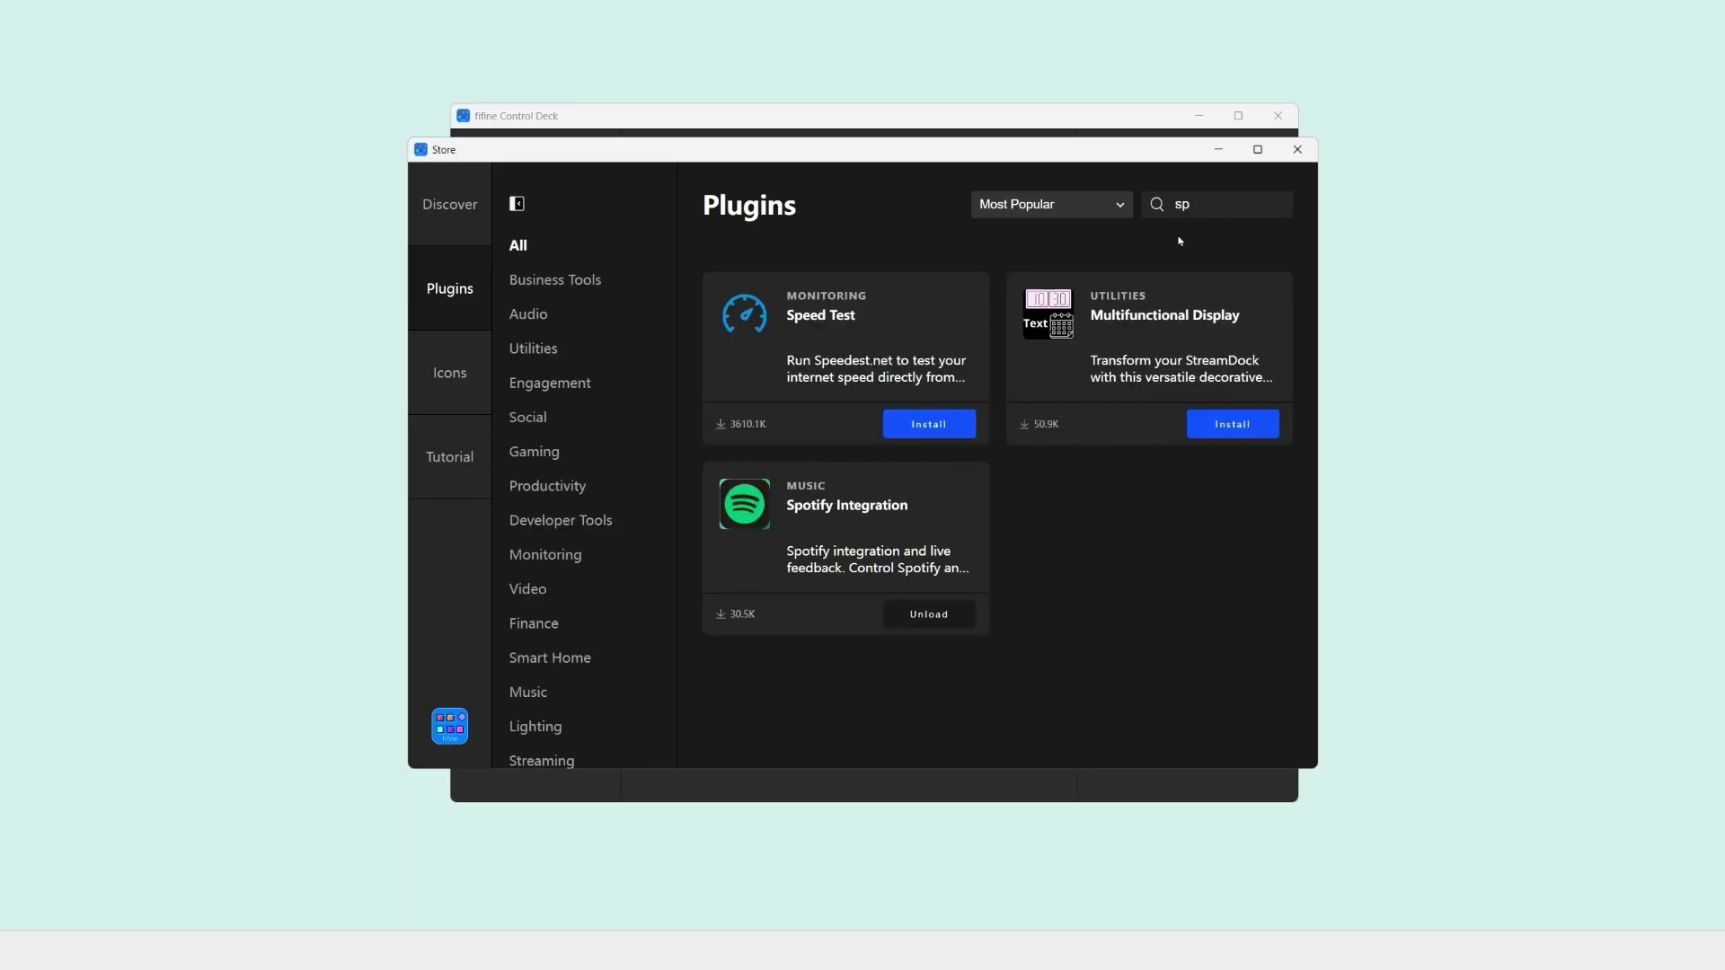
# Search for 'dis' and install the Discord Control plugin
pyautogui.moveTo(1202, 206); pyautogui.dragTo(1165, 208)
pyautogui.write('dis')
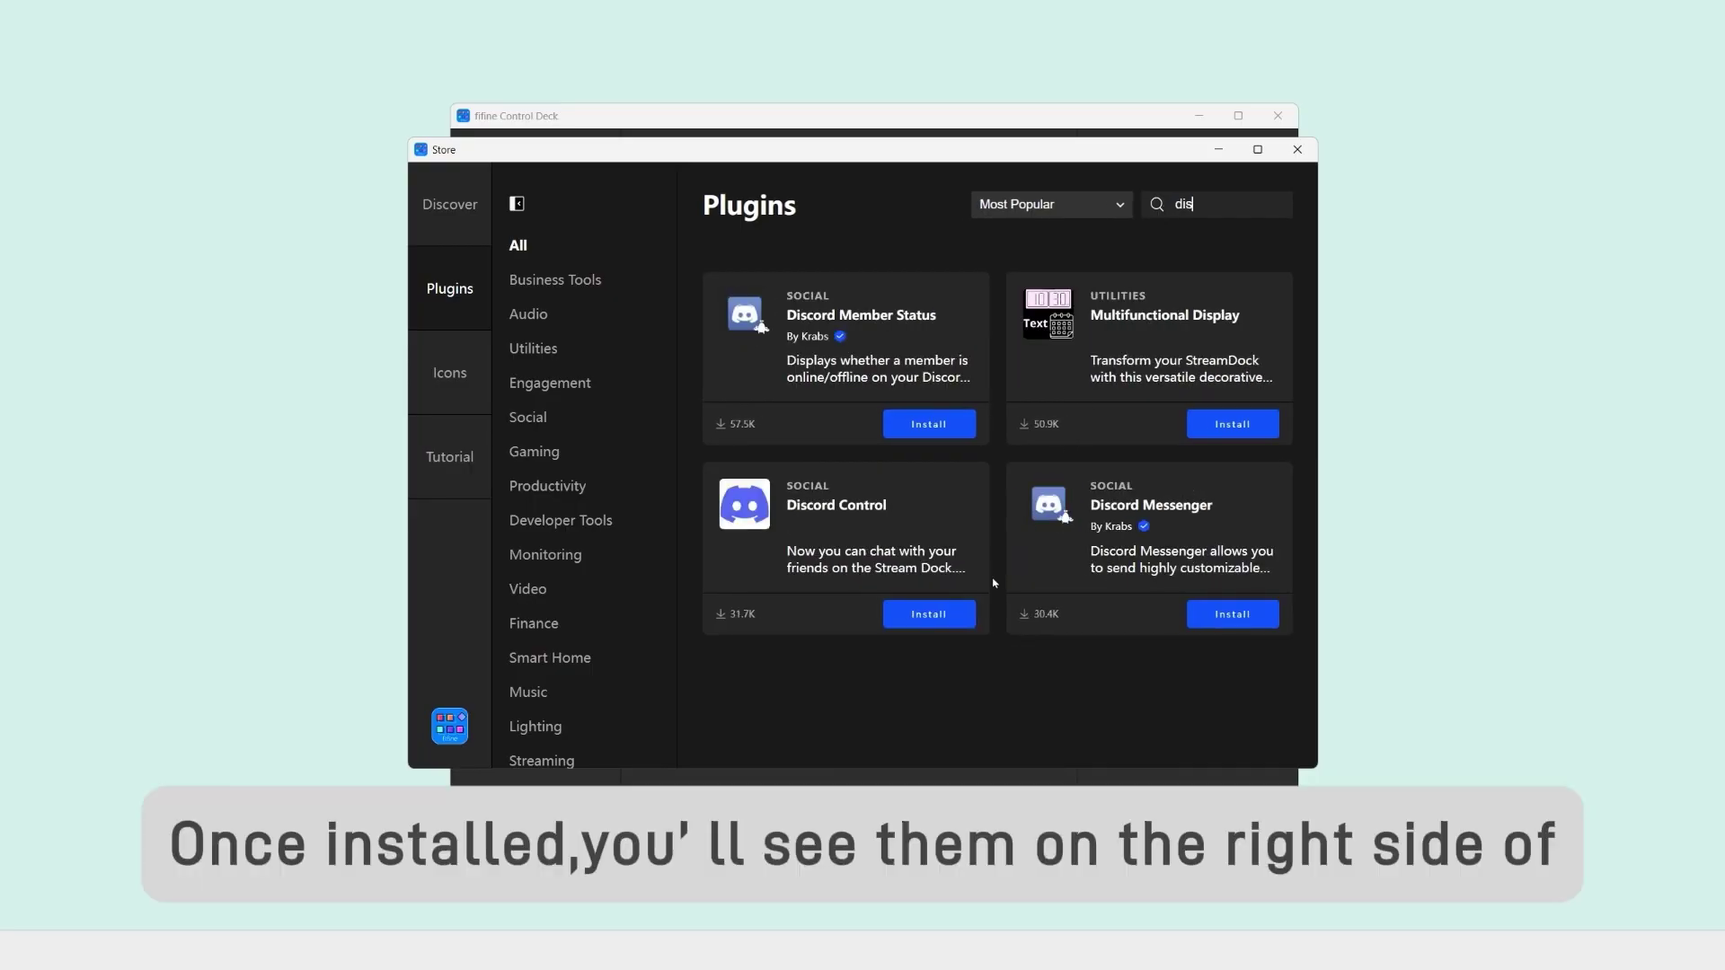
pyautogui.click(959, 621)
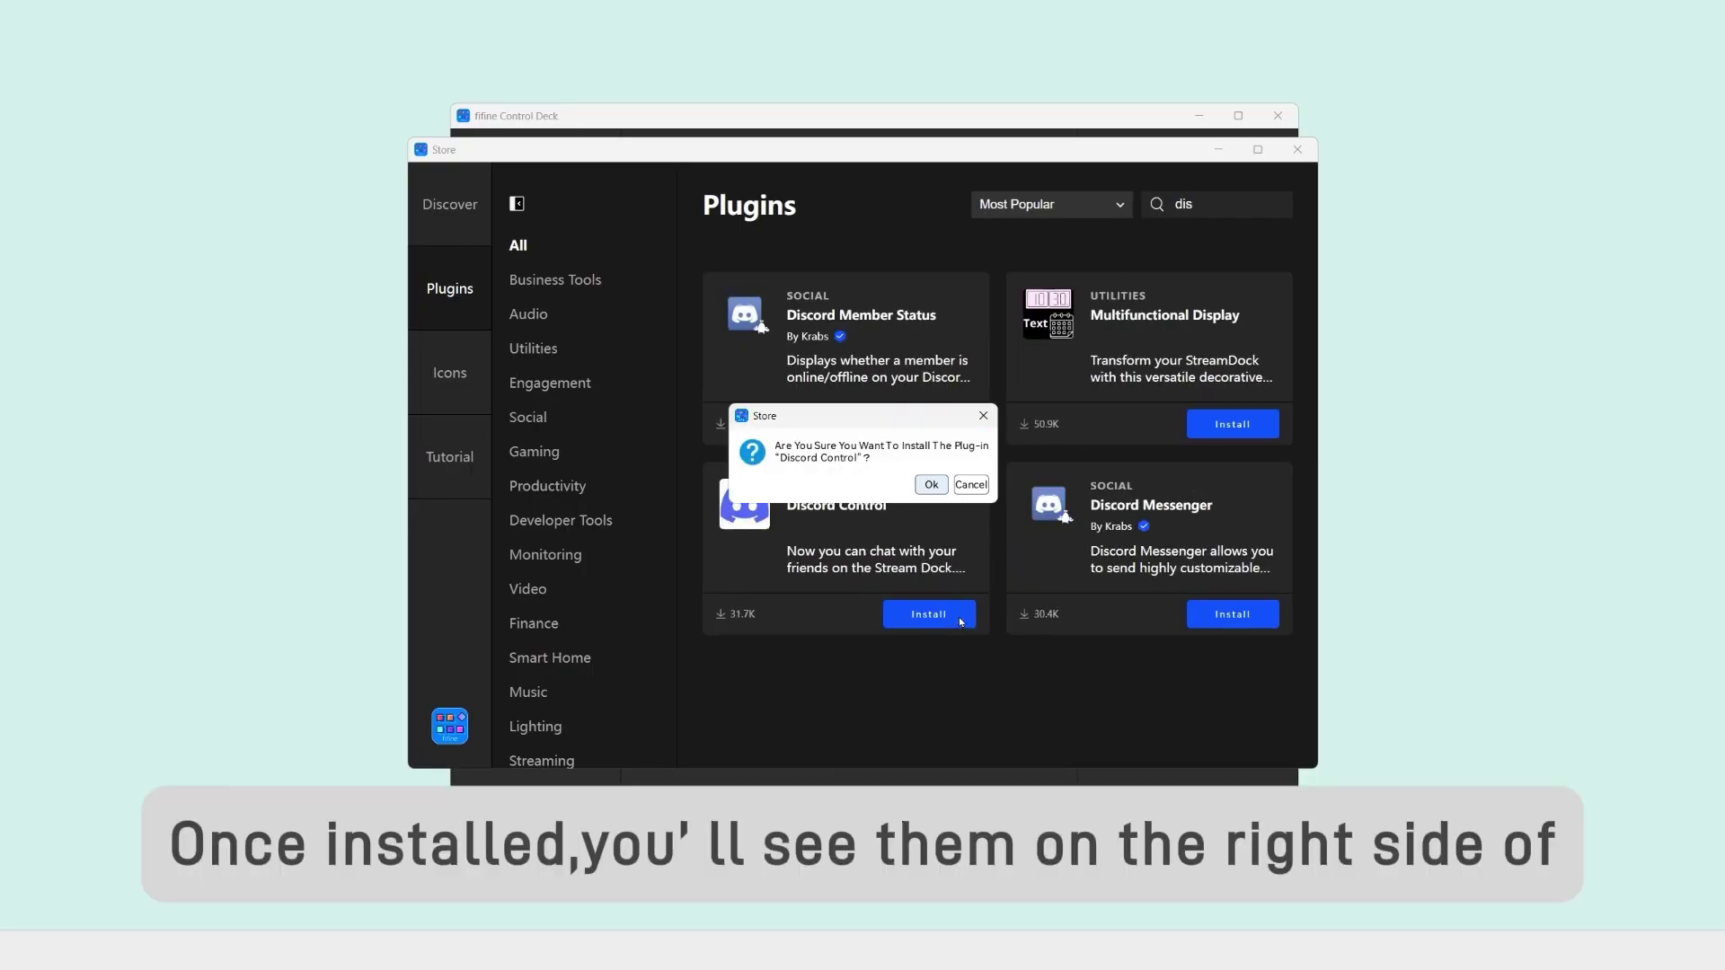
pyautogui.click(931, 485)
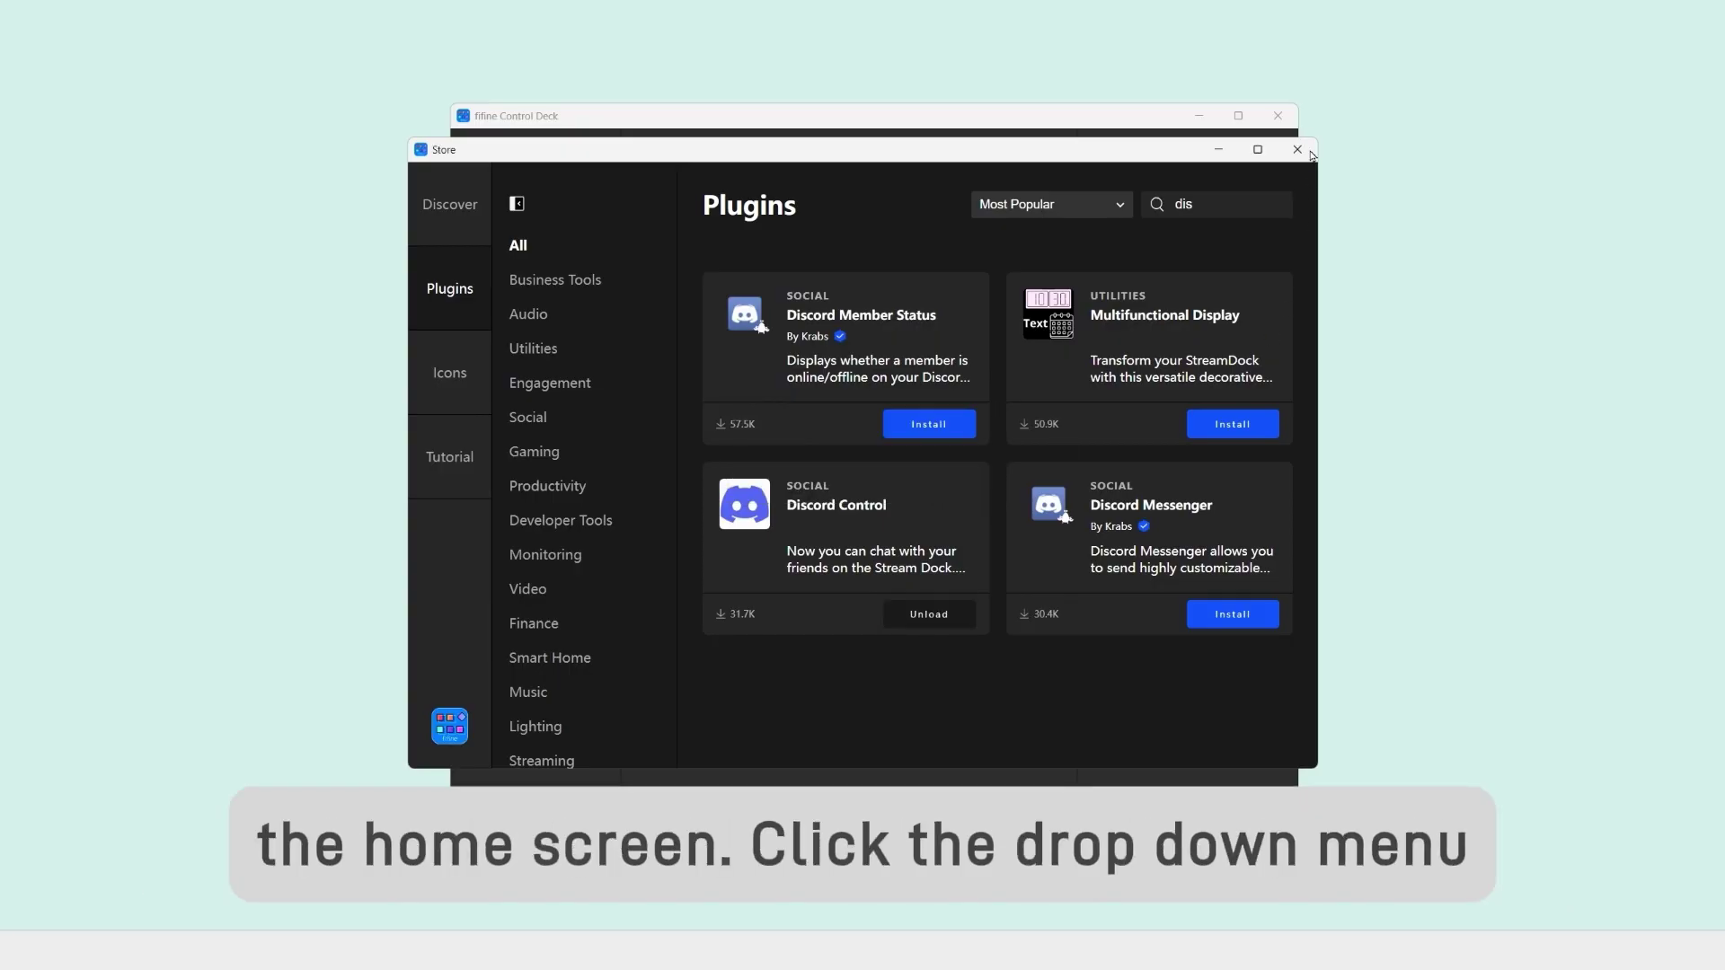
# Close the Store and drag Spotify Play/Pause onto a key
pyautogui.click(1304, 151)
pyautogui.click(1091, 471)
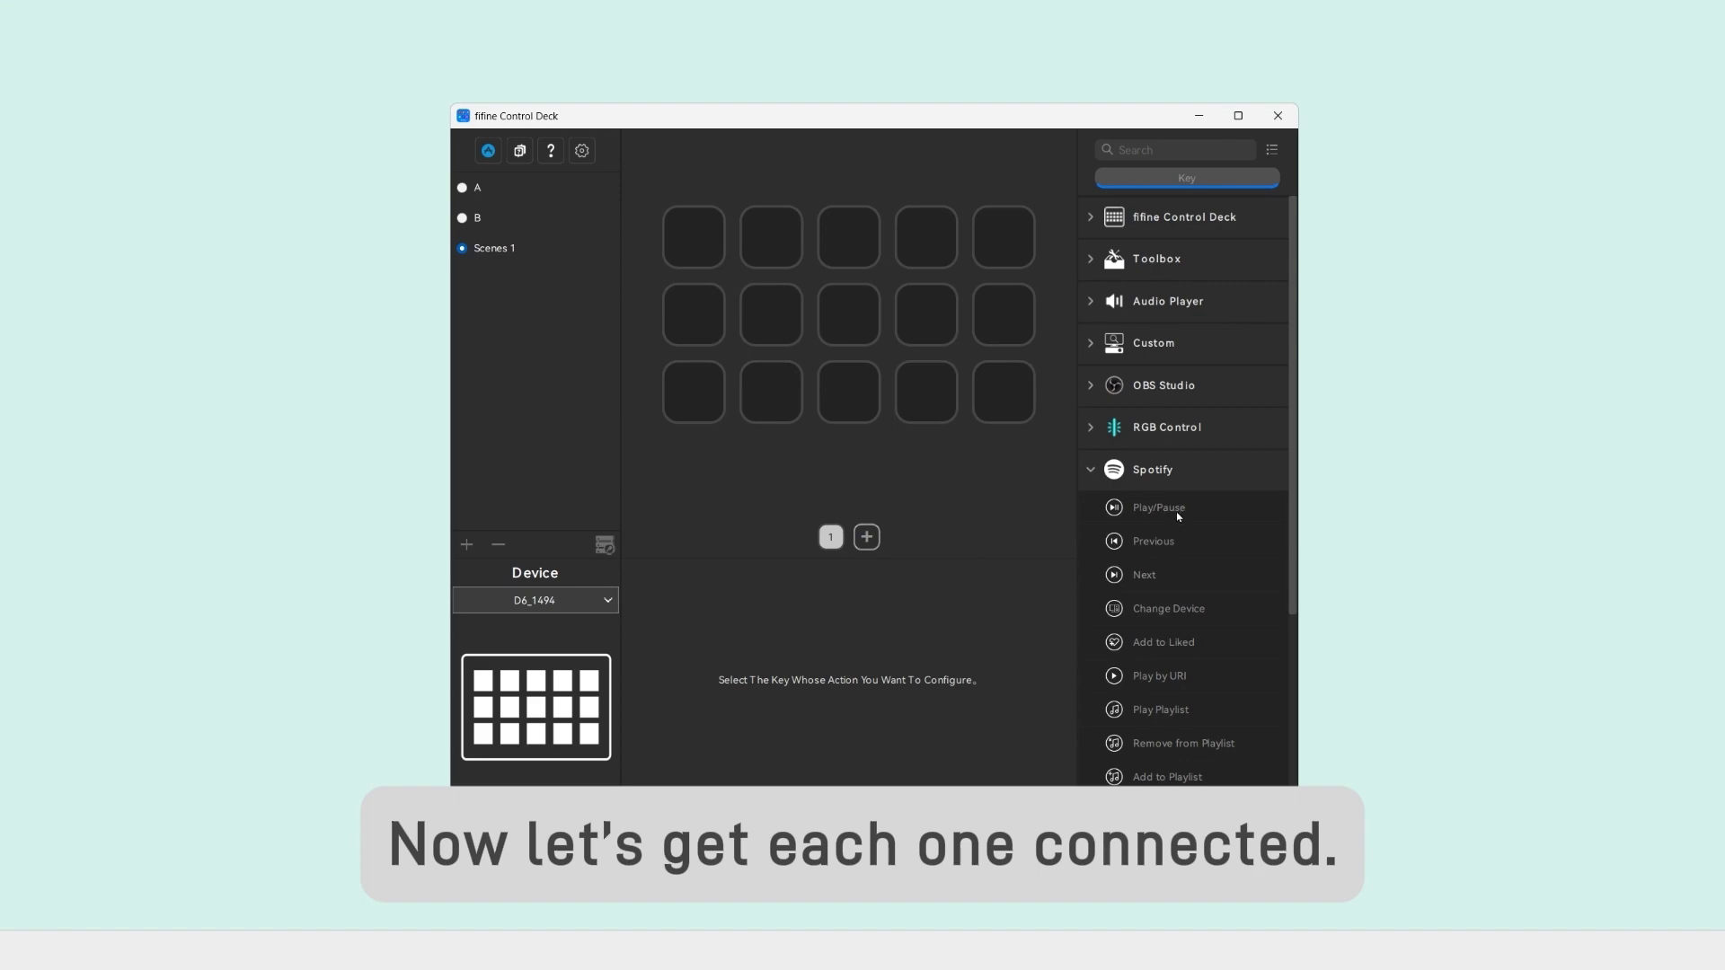
pyautogui.moveTo(1176, 516); pyautogui.dragTo(849, 315)
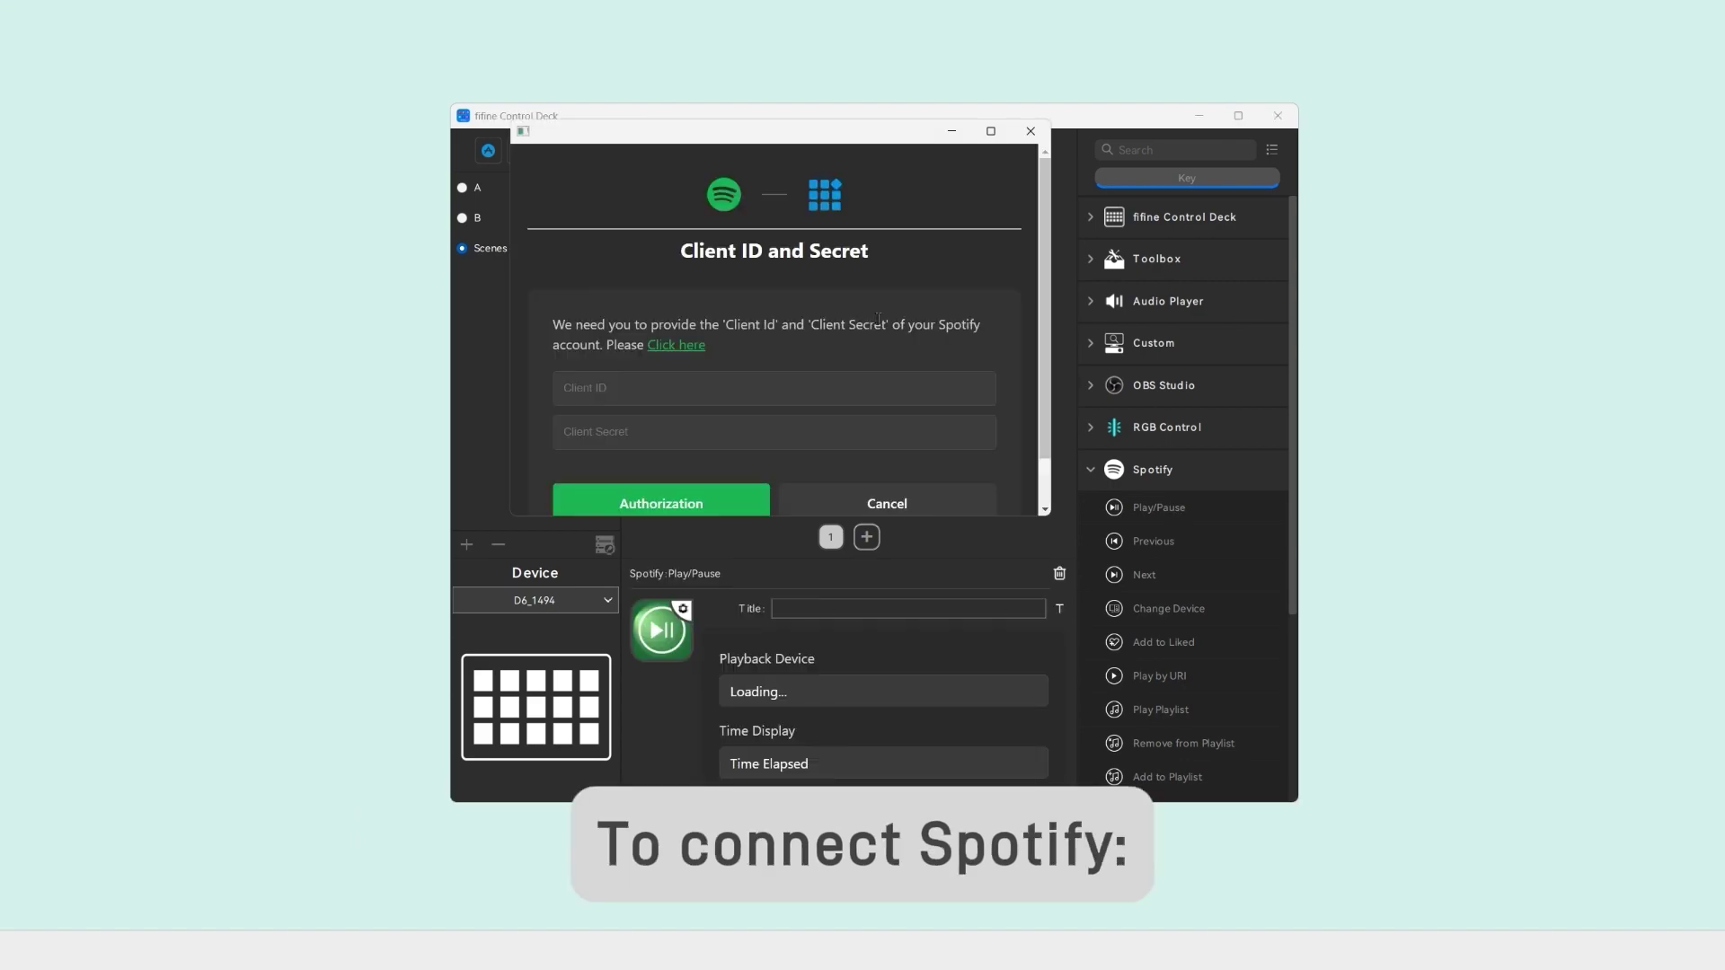
pyautogui.scroll(-1, 941, 381)
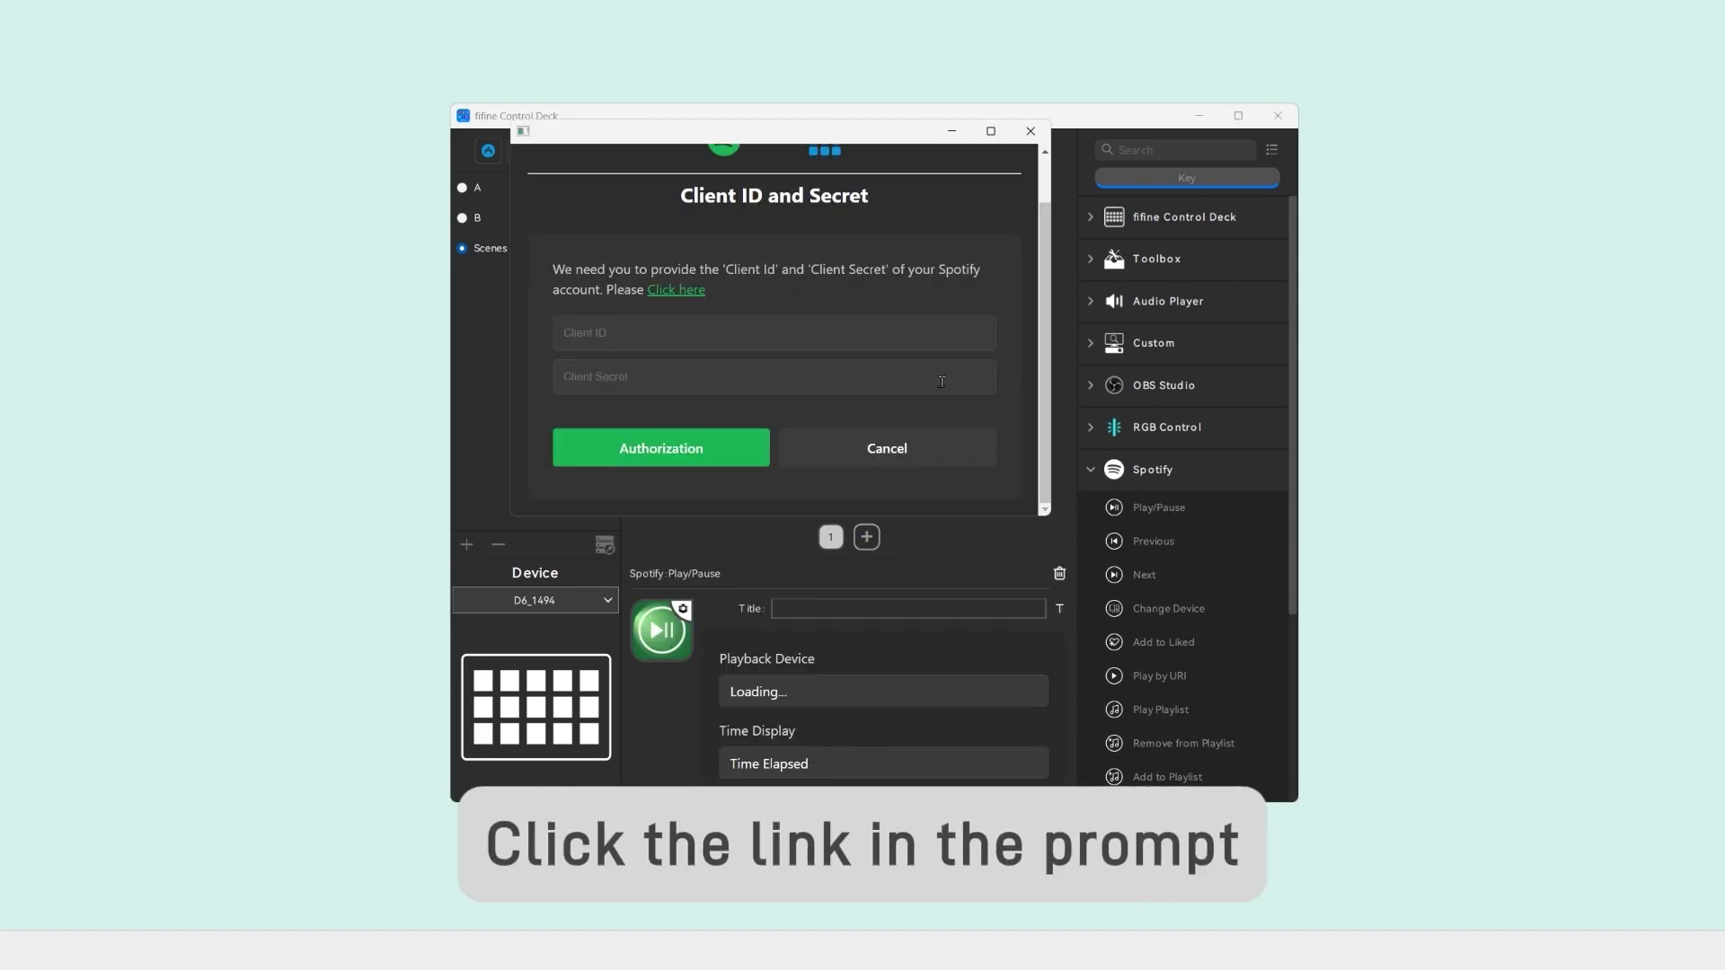
pyautogui.click(679, 294)
pyautogui.scroll(-5, 742, 365)
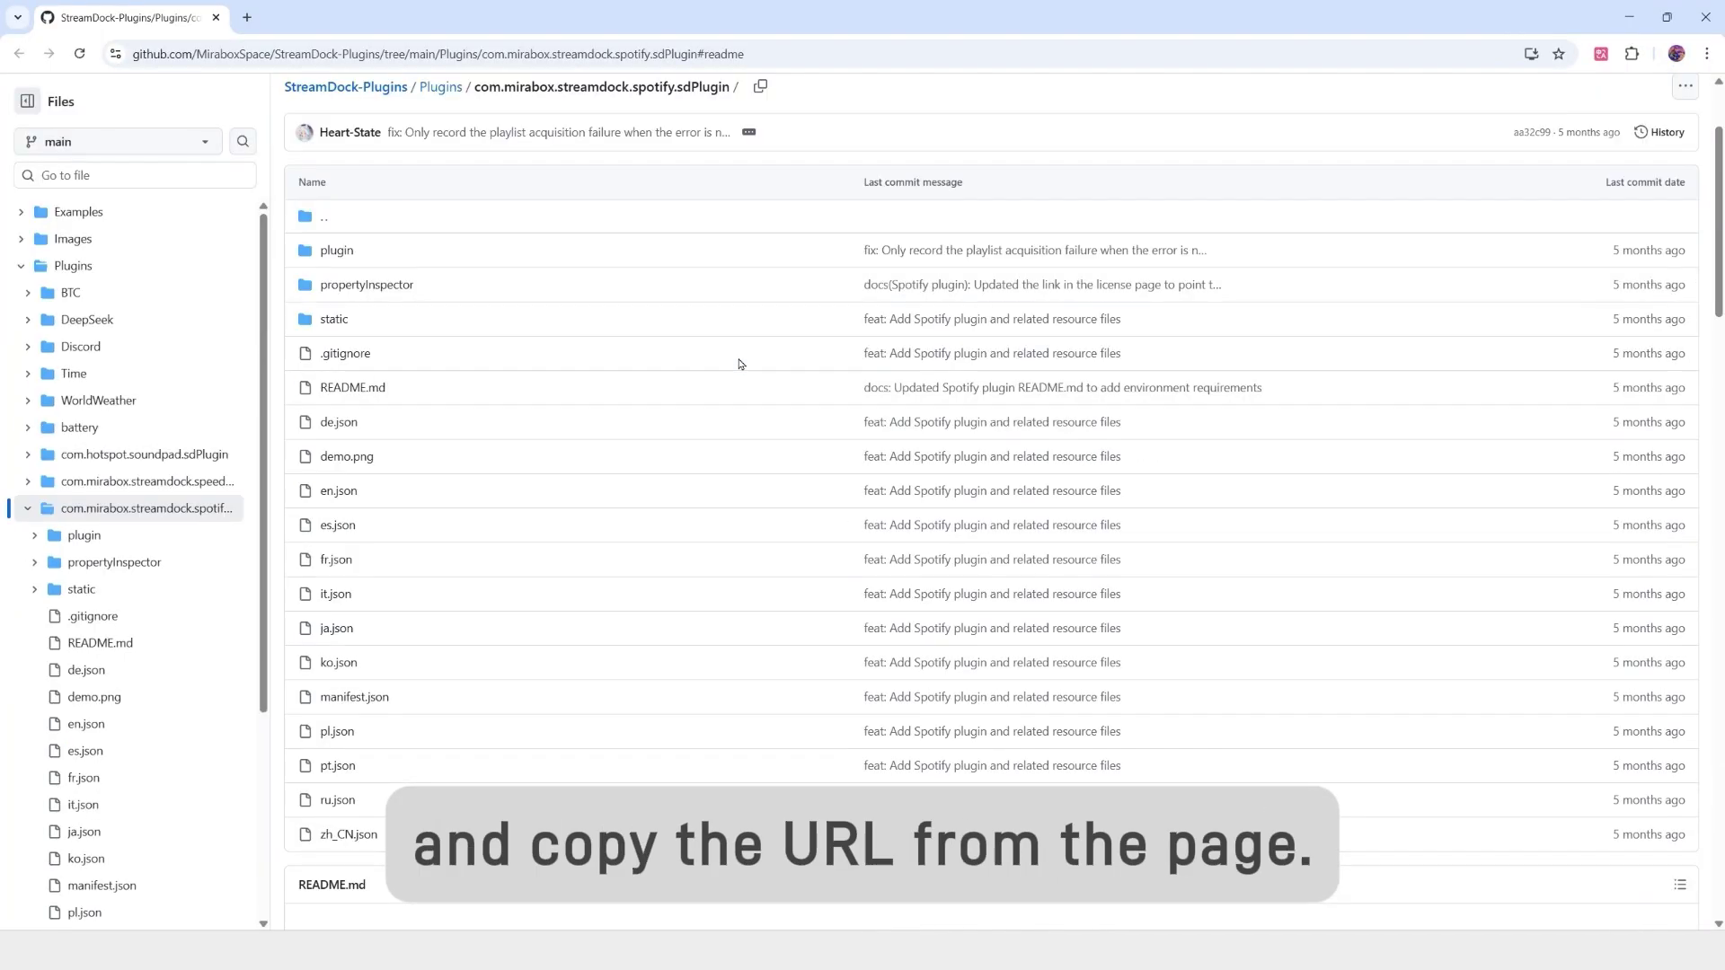
pyautogui.scroll(-7, 742, 365)
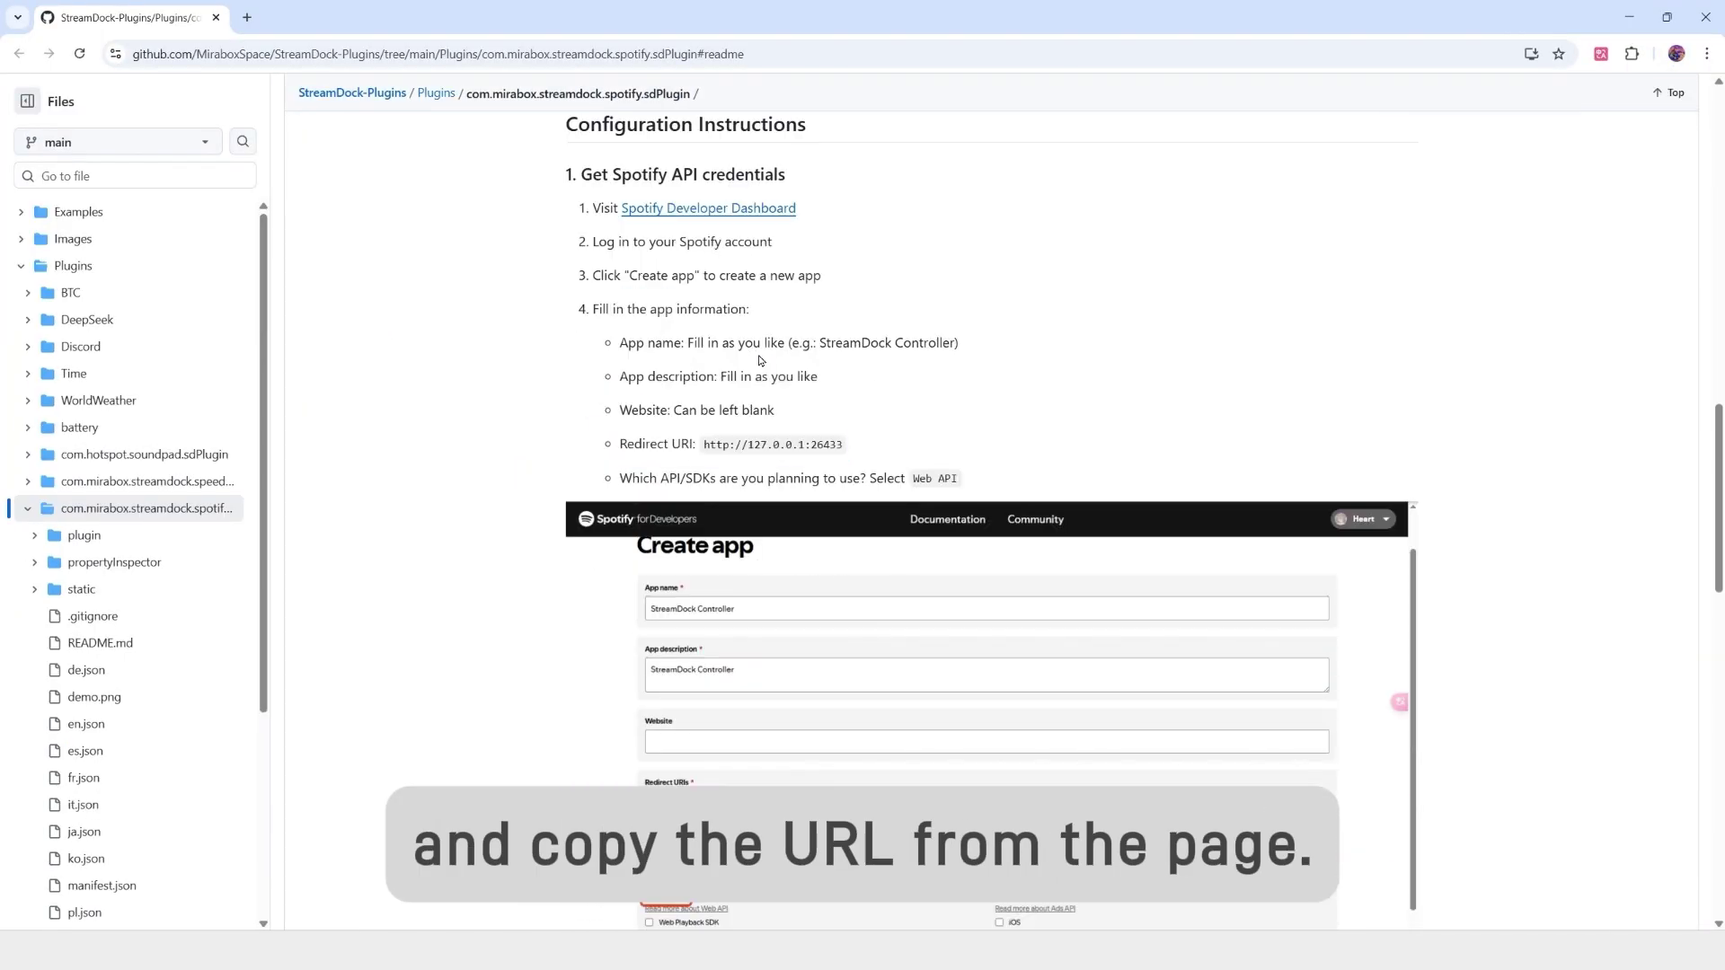
pyautogui.moveTo(705, 443); pyautogui.dragTo(854, 456)
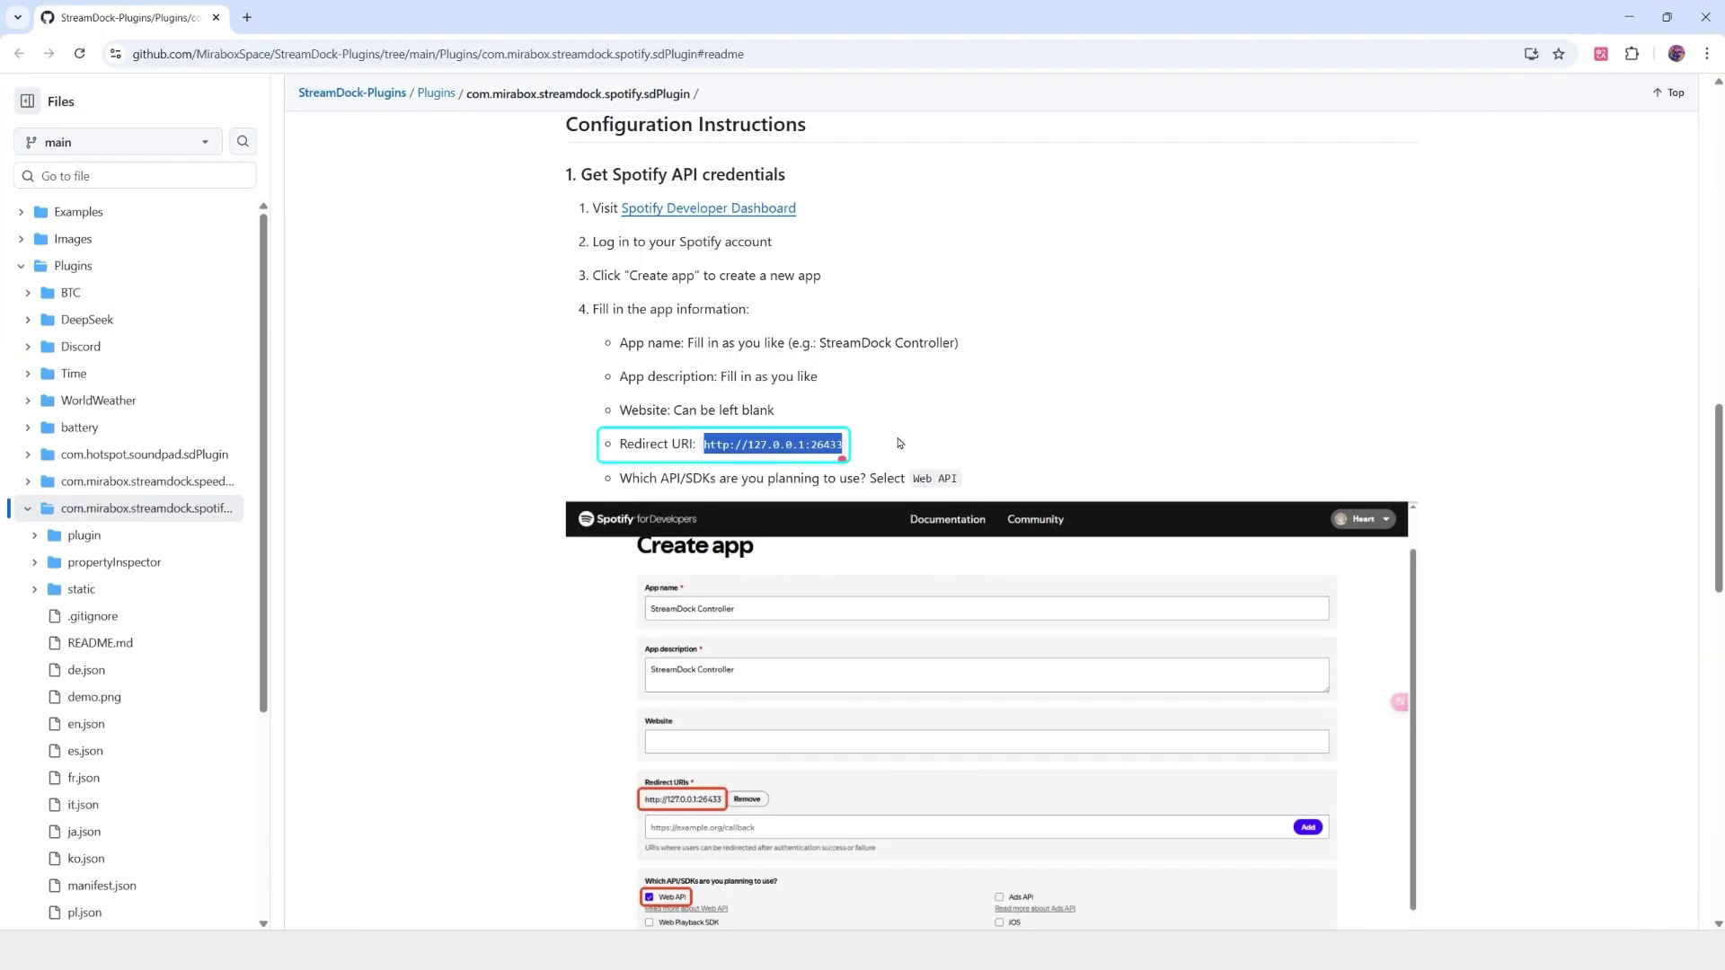
pyautogui.hotkey('ctrl', 'c')
pyautogui.scroll(1, 898, 440)
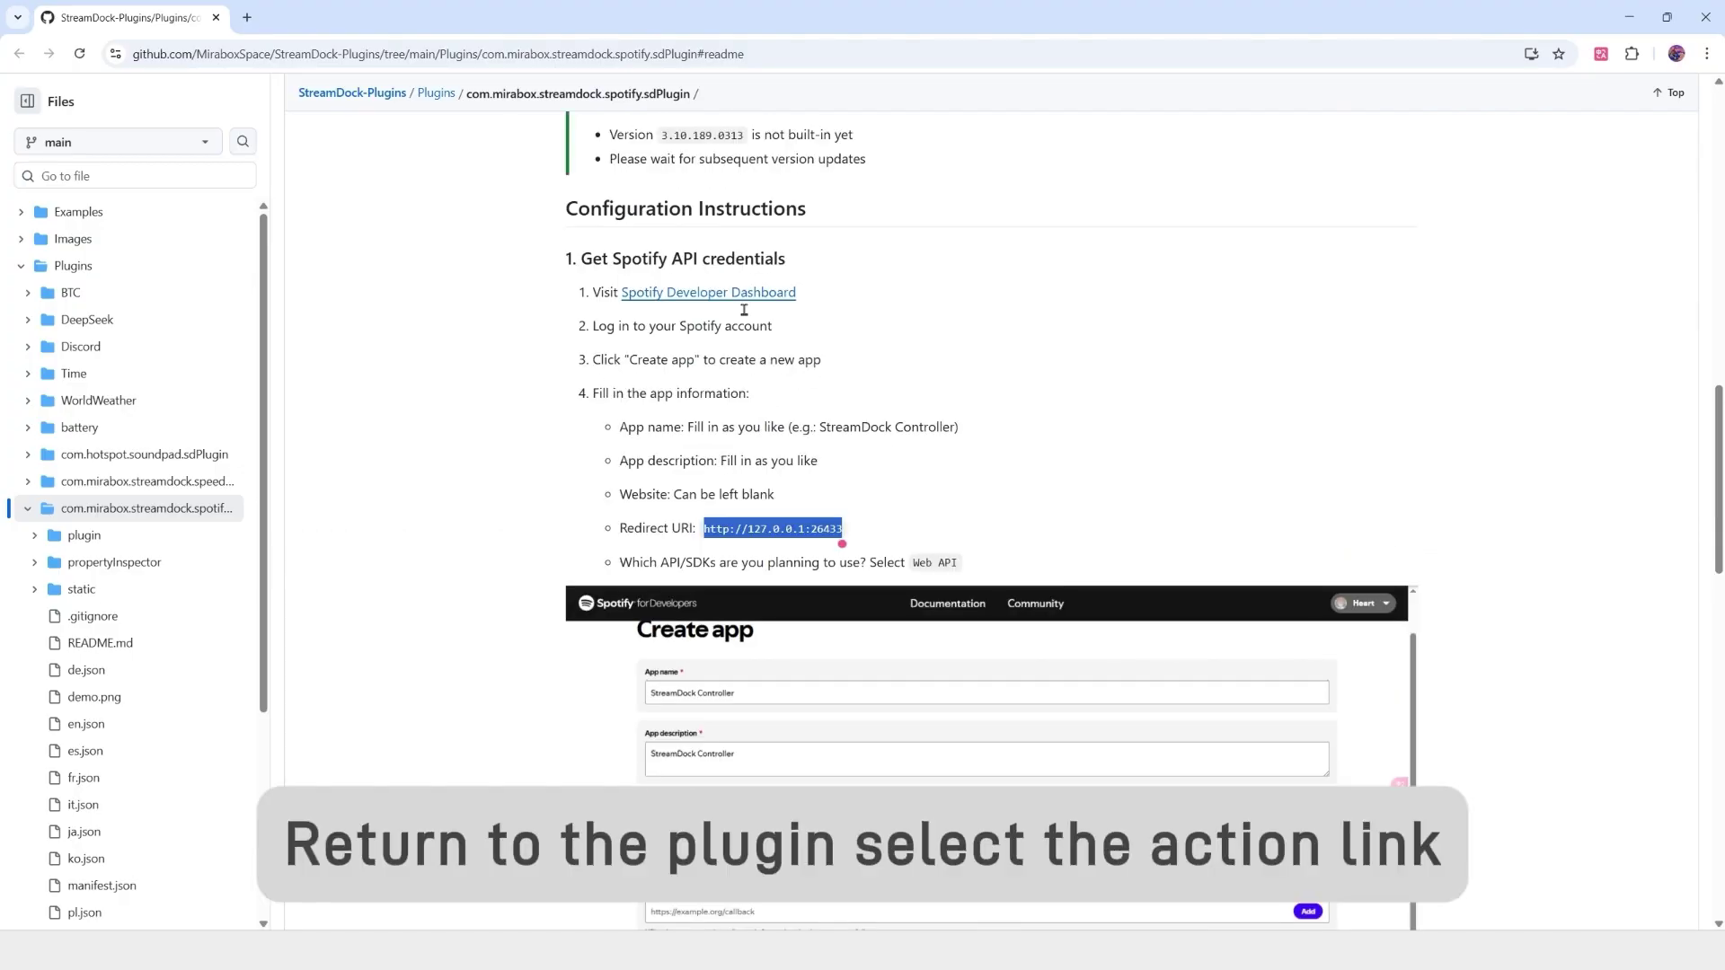
# Start a new app on the Spotify Developer Dashboard with name and description '000'
pyautogui.click(720, 292)
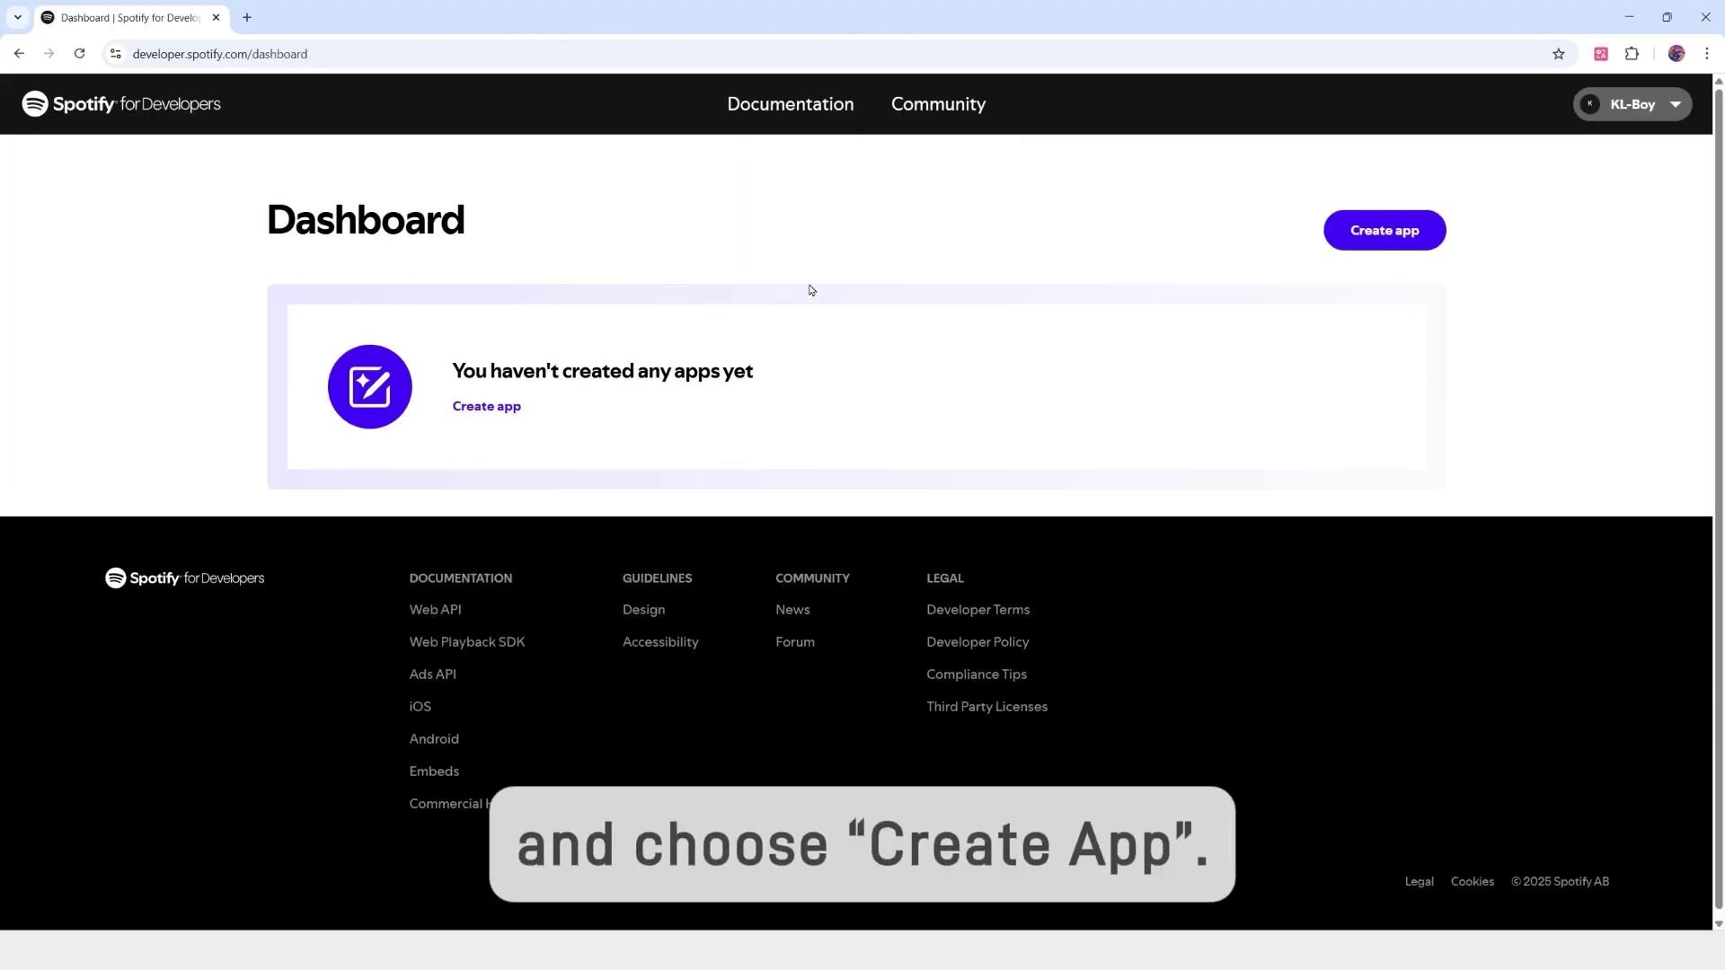
pyautogui.click(1388, 234)
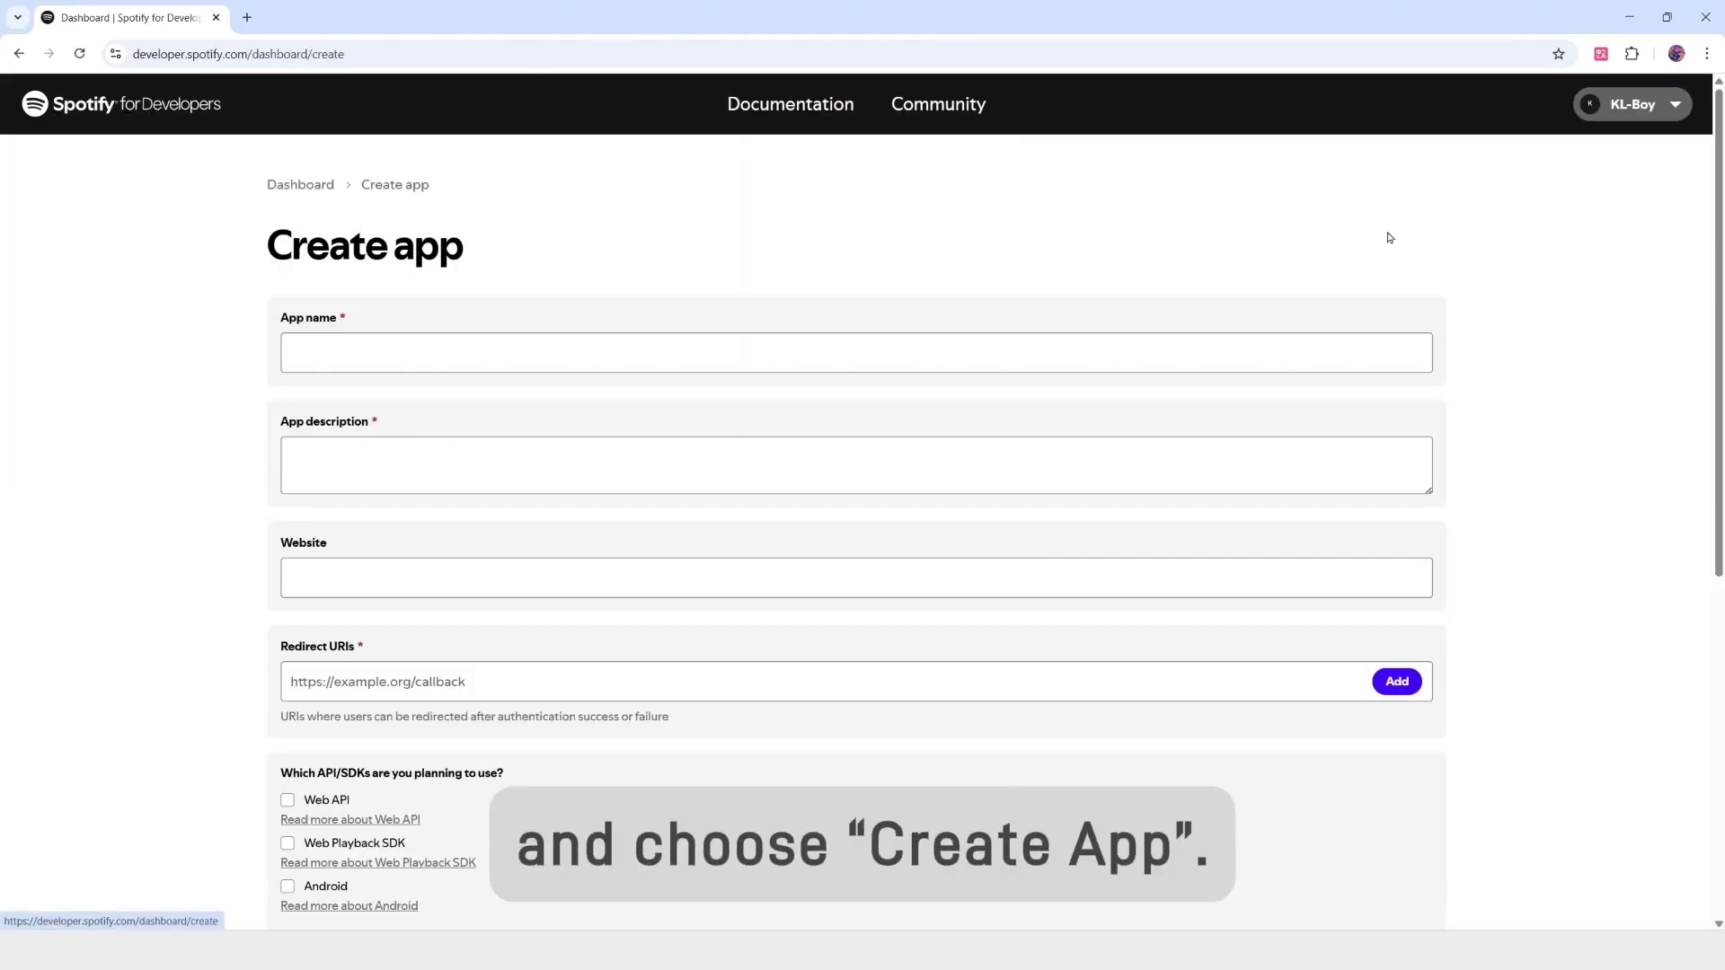
pyautogui.click(799, 358)
pyautogui.write('000')
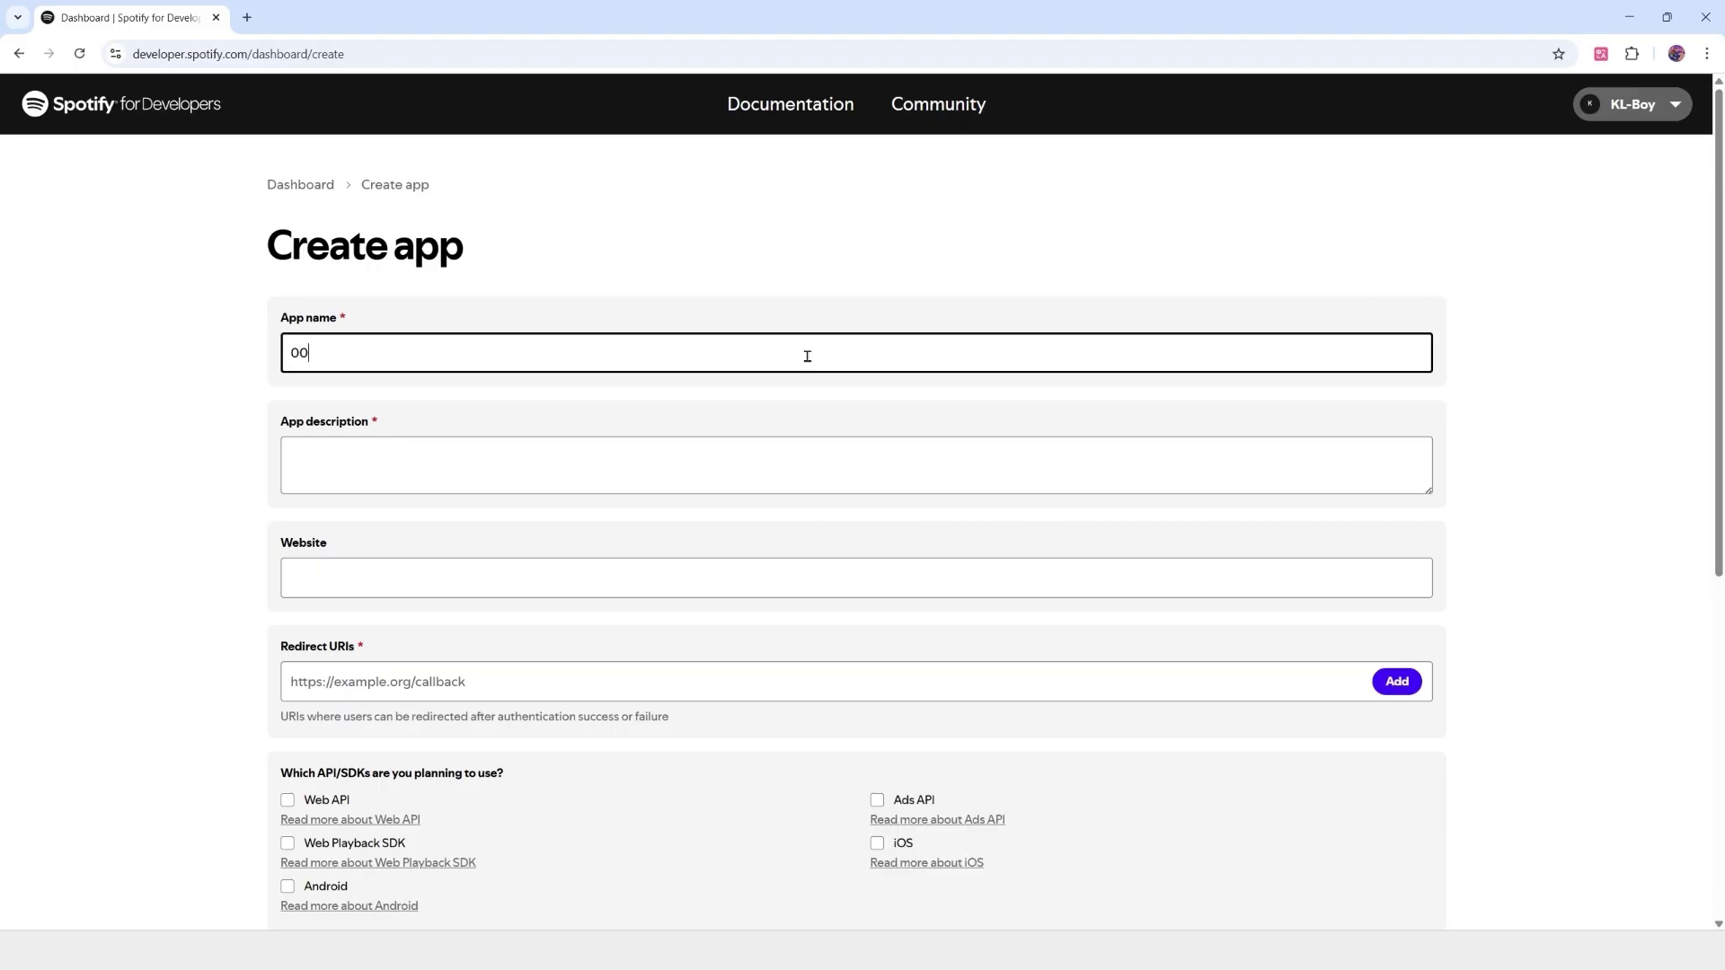
pyautogui.click(829, 462)
pyautogui.write('0')
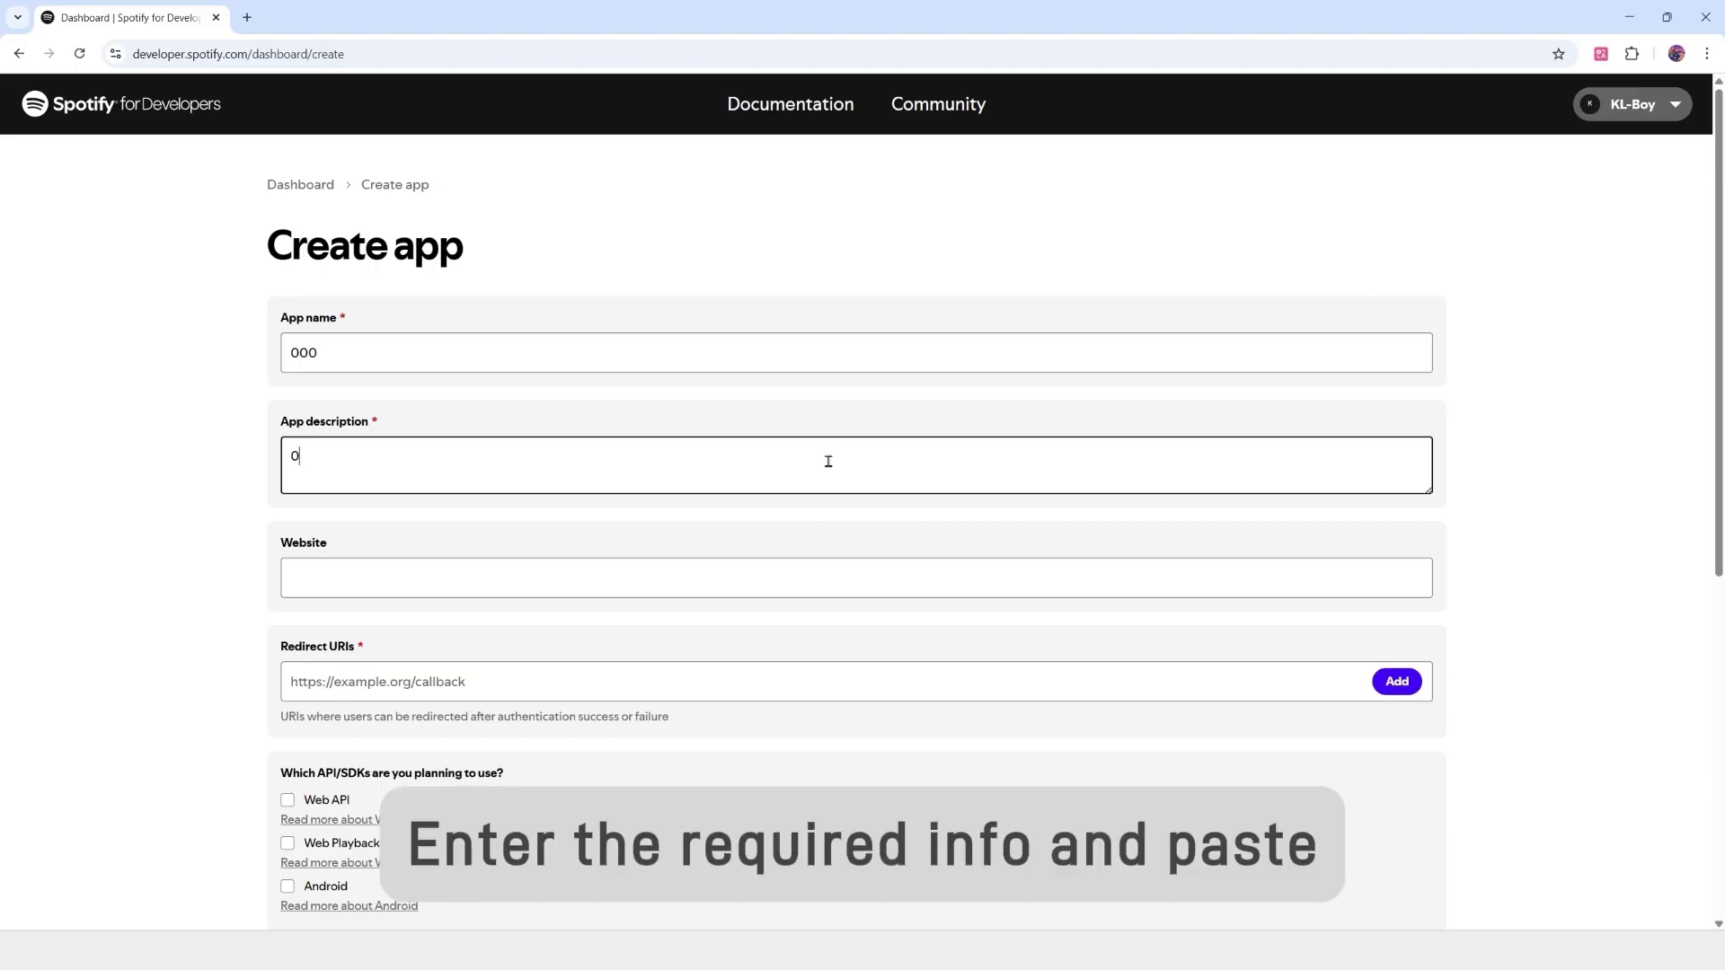
pyautogui.write('00')
pyautogui.click(788, 676)
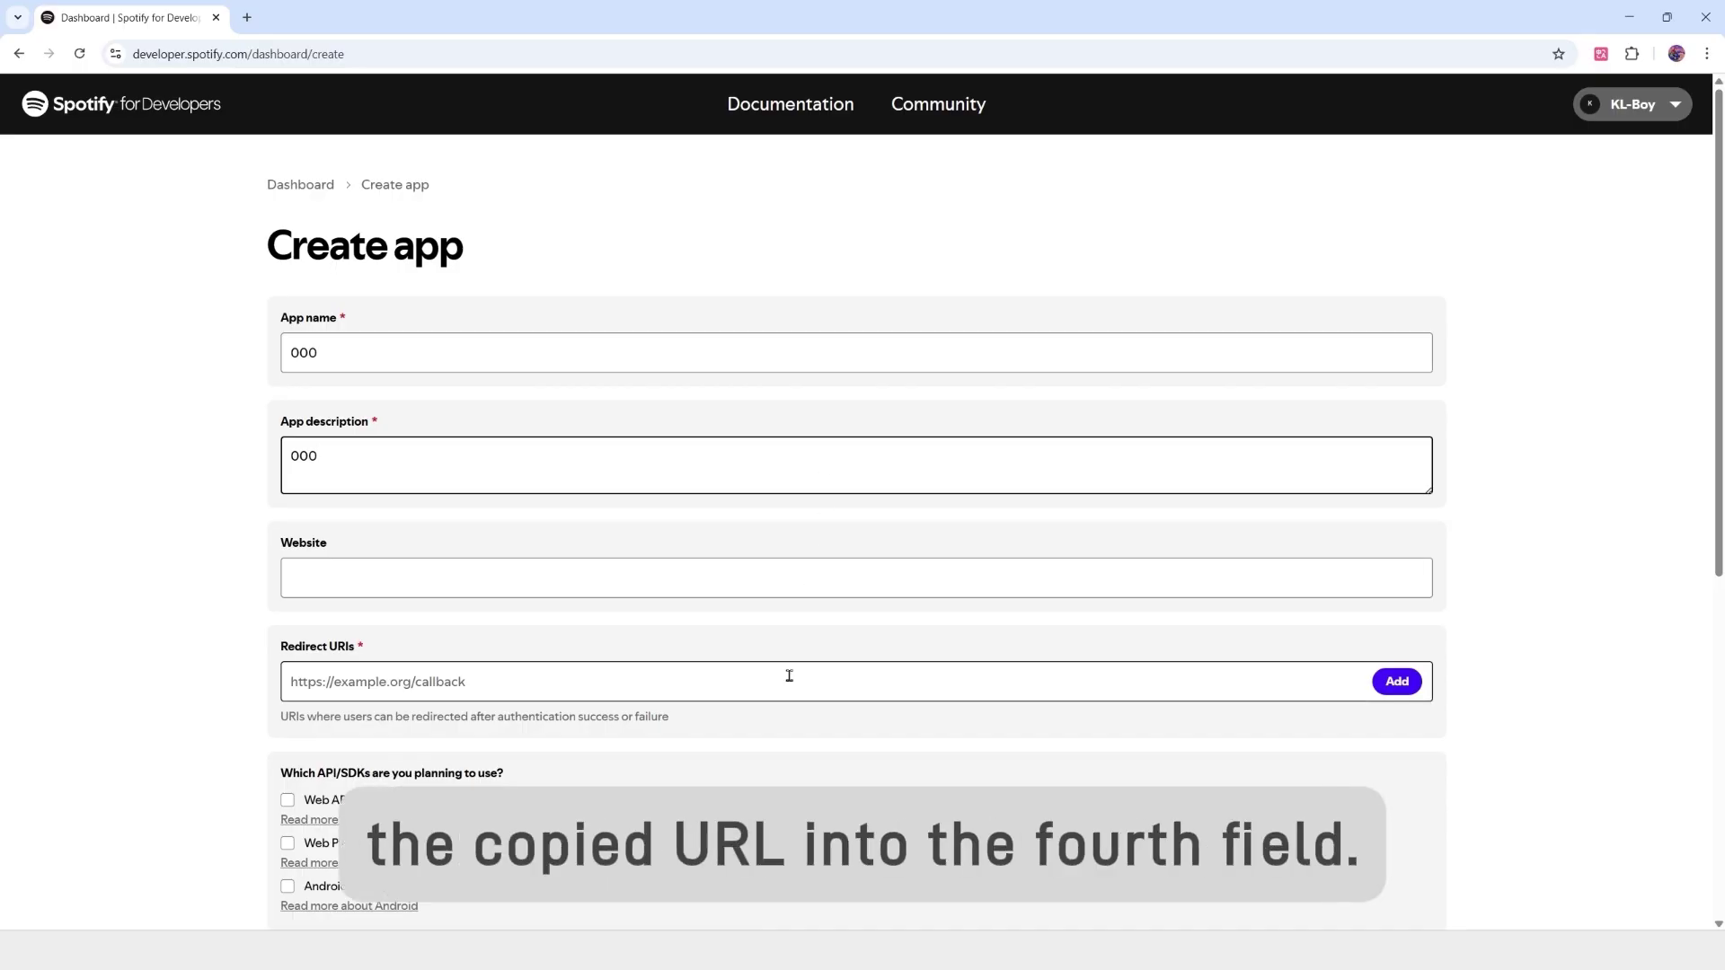
pyautogui.click(789, 676)
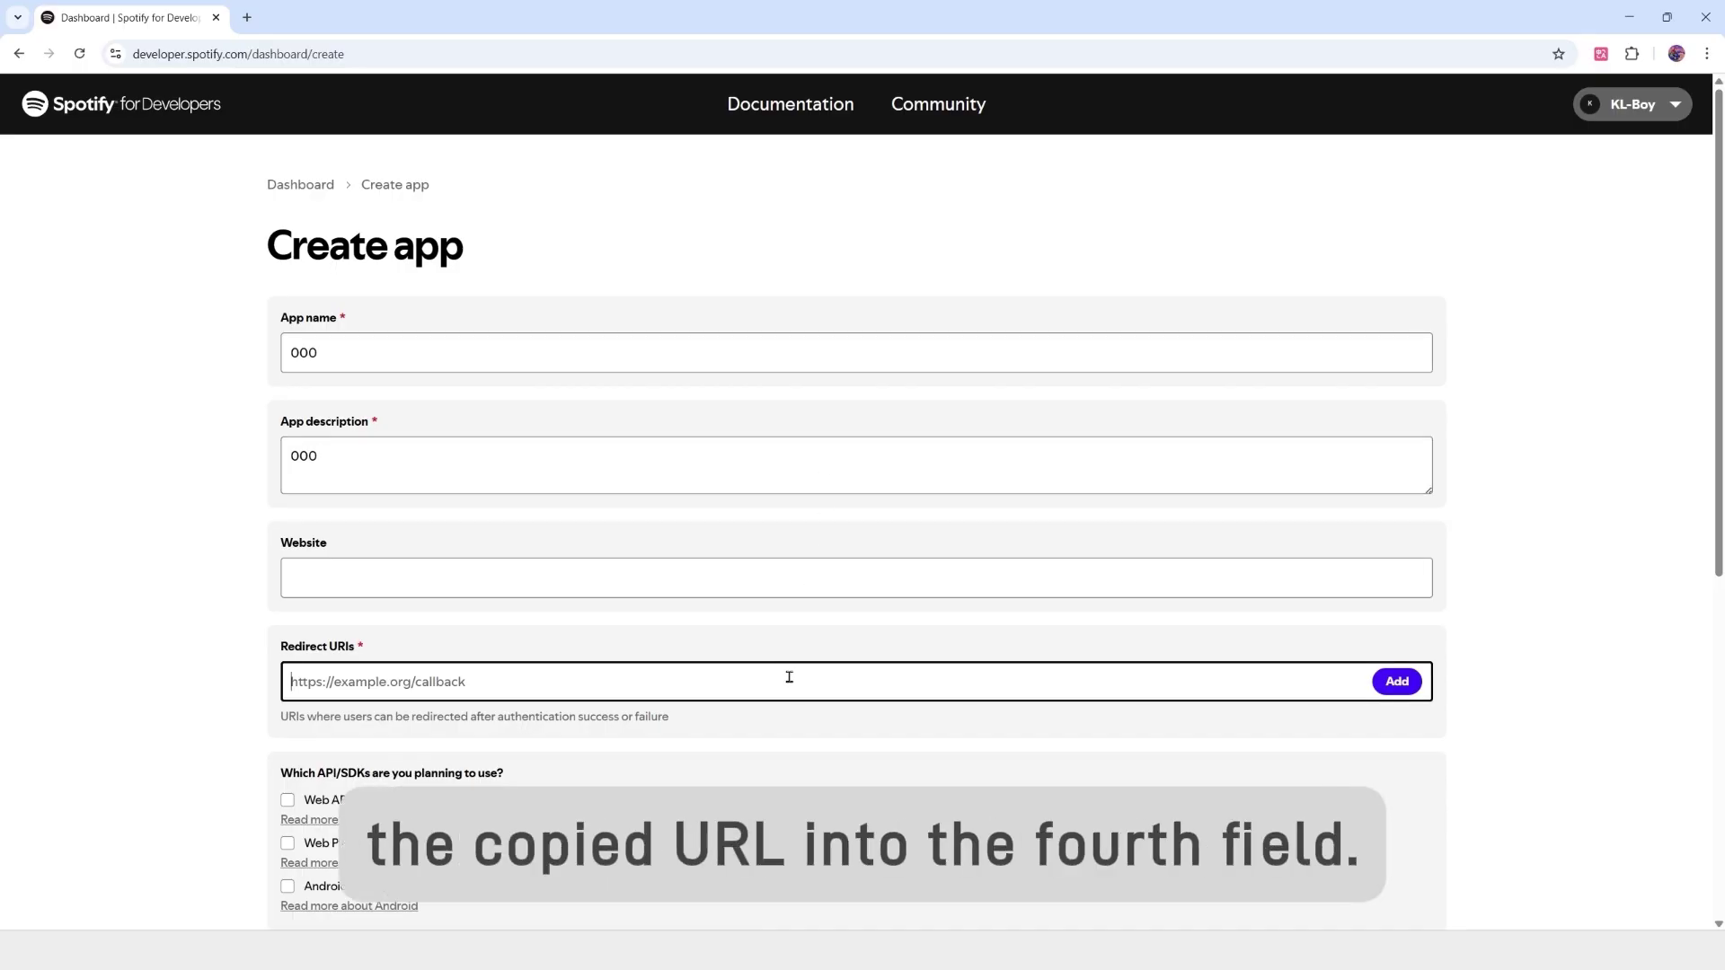
pyautogui.write('http://127.0.0.1:26433')
pyautogui.scroll(-3, 788, 676)
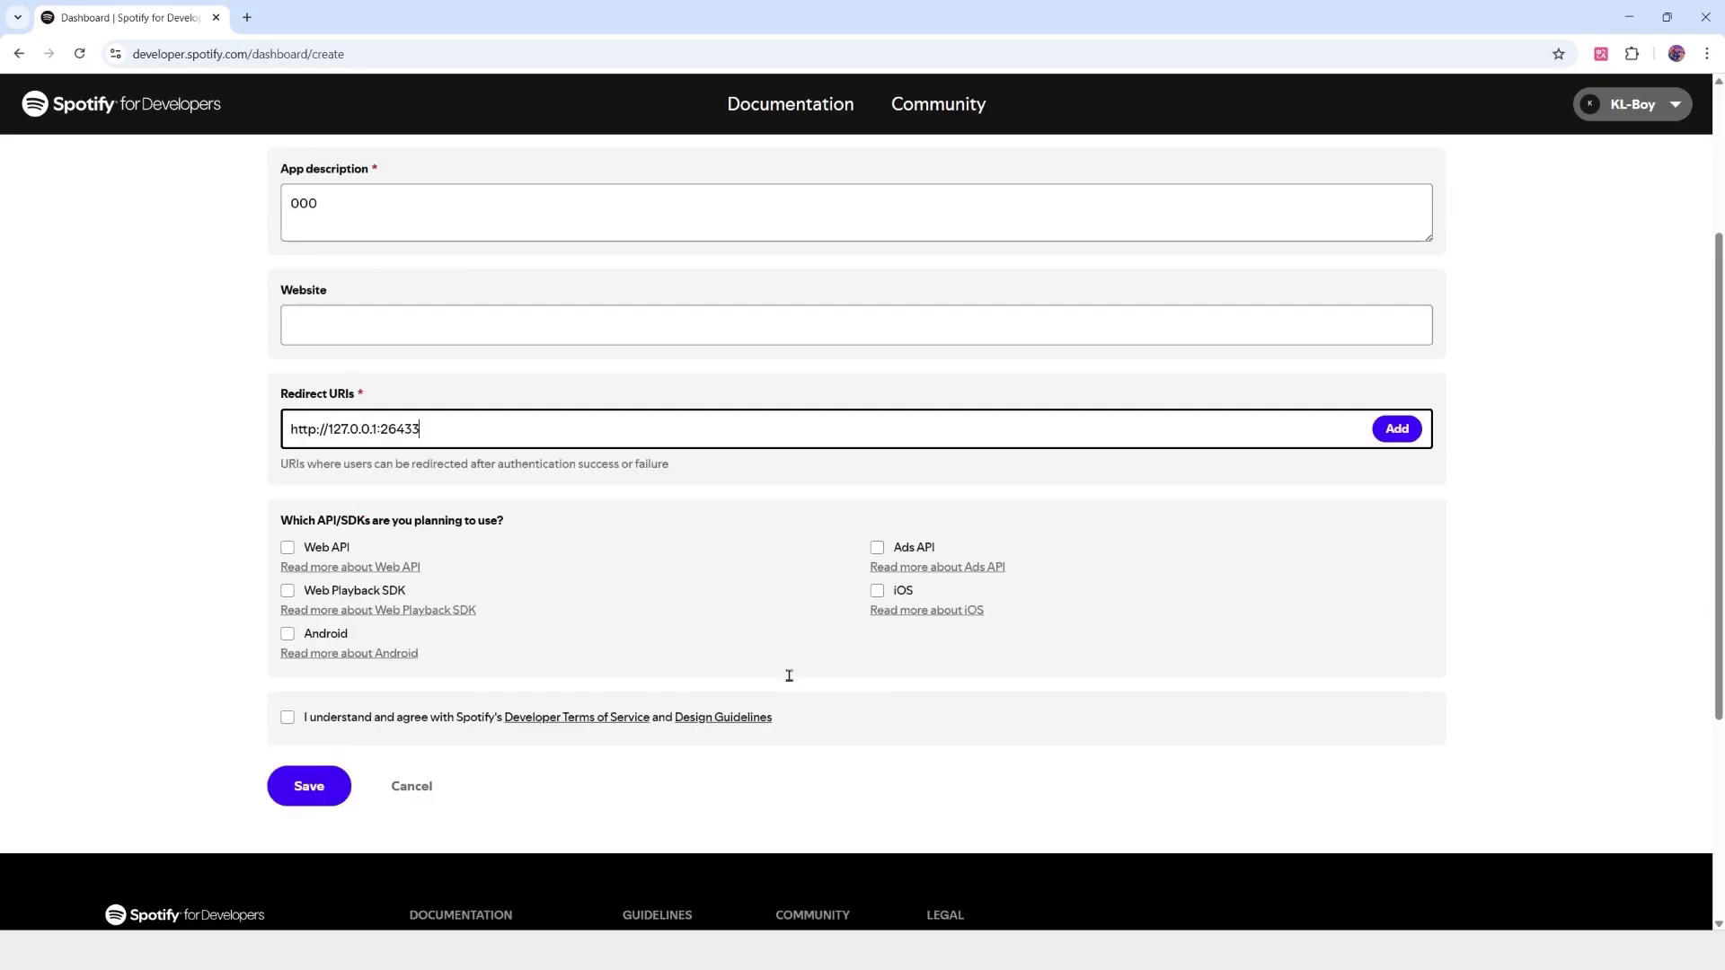
pyautogui.click(287, 547)
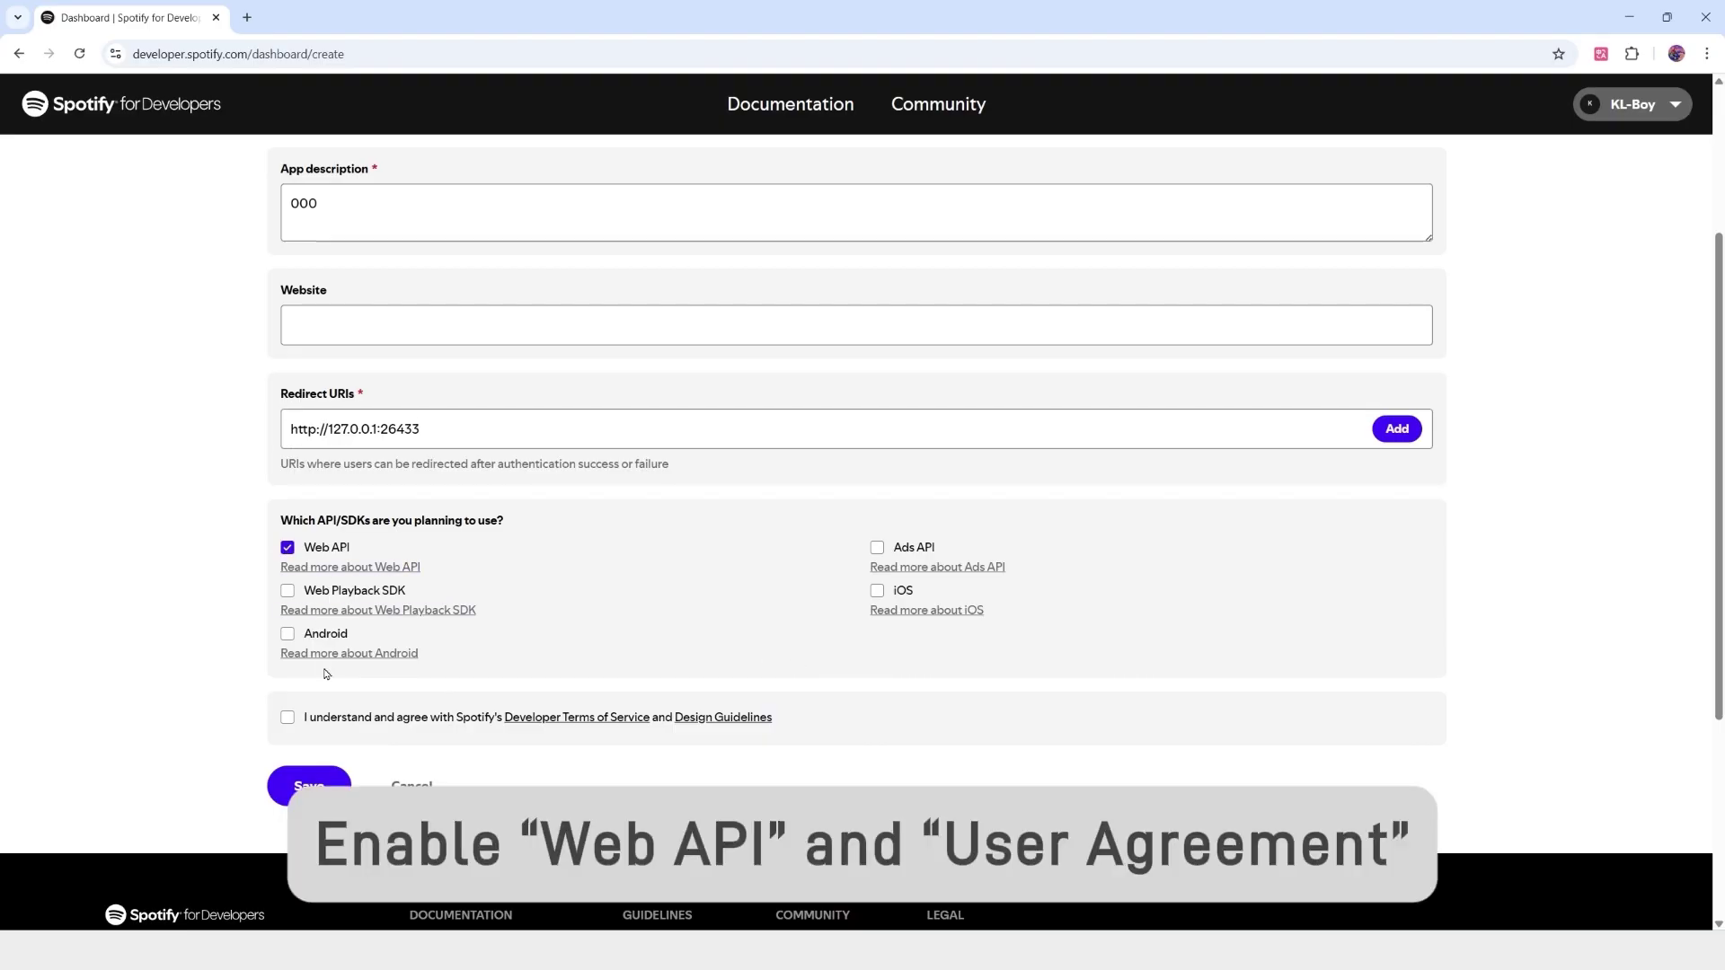
pyautogui.click(313, 777)
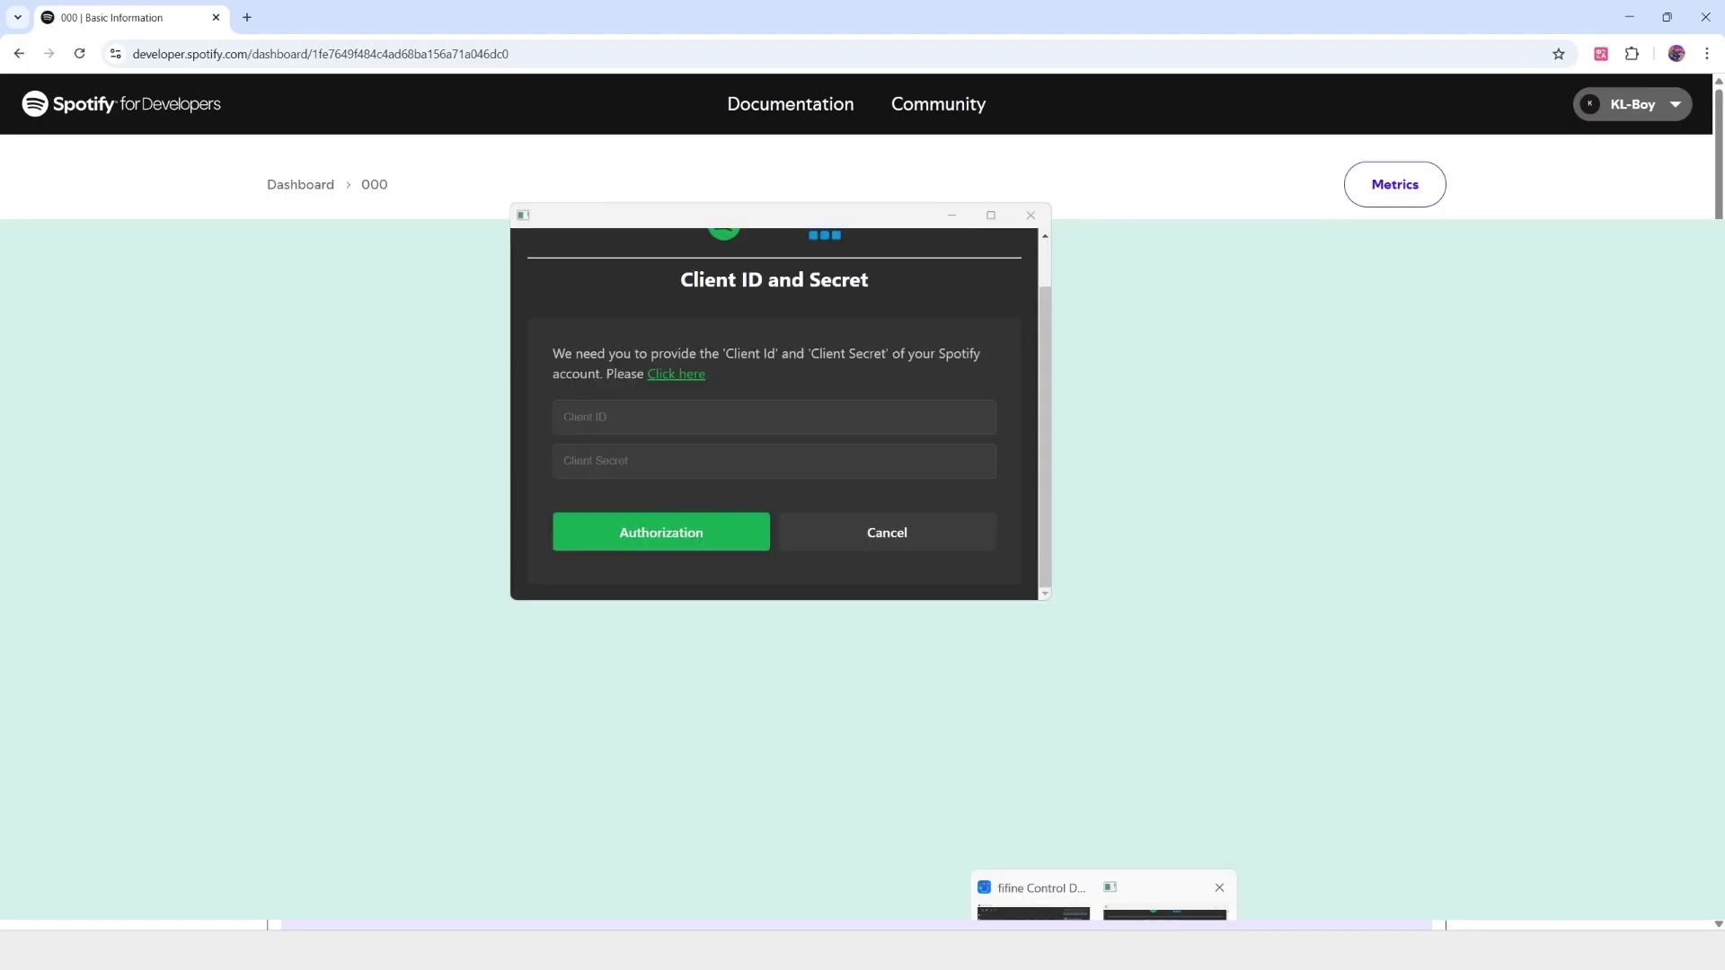
# Paste the Spotify app's Client ID into the plugin's Client ID field
pyautogui.click(1033, 912)
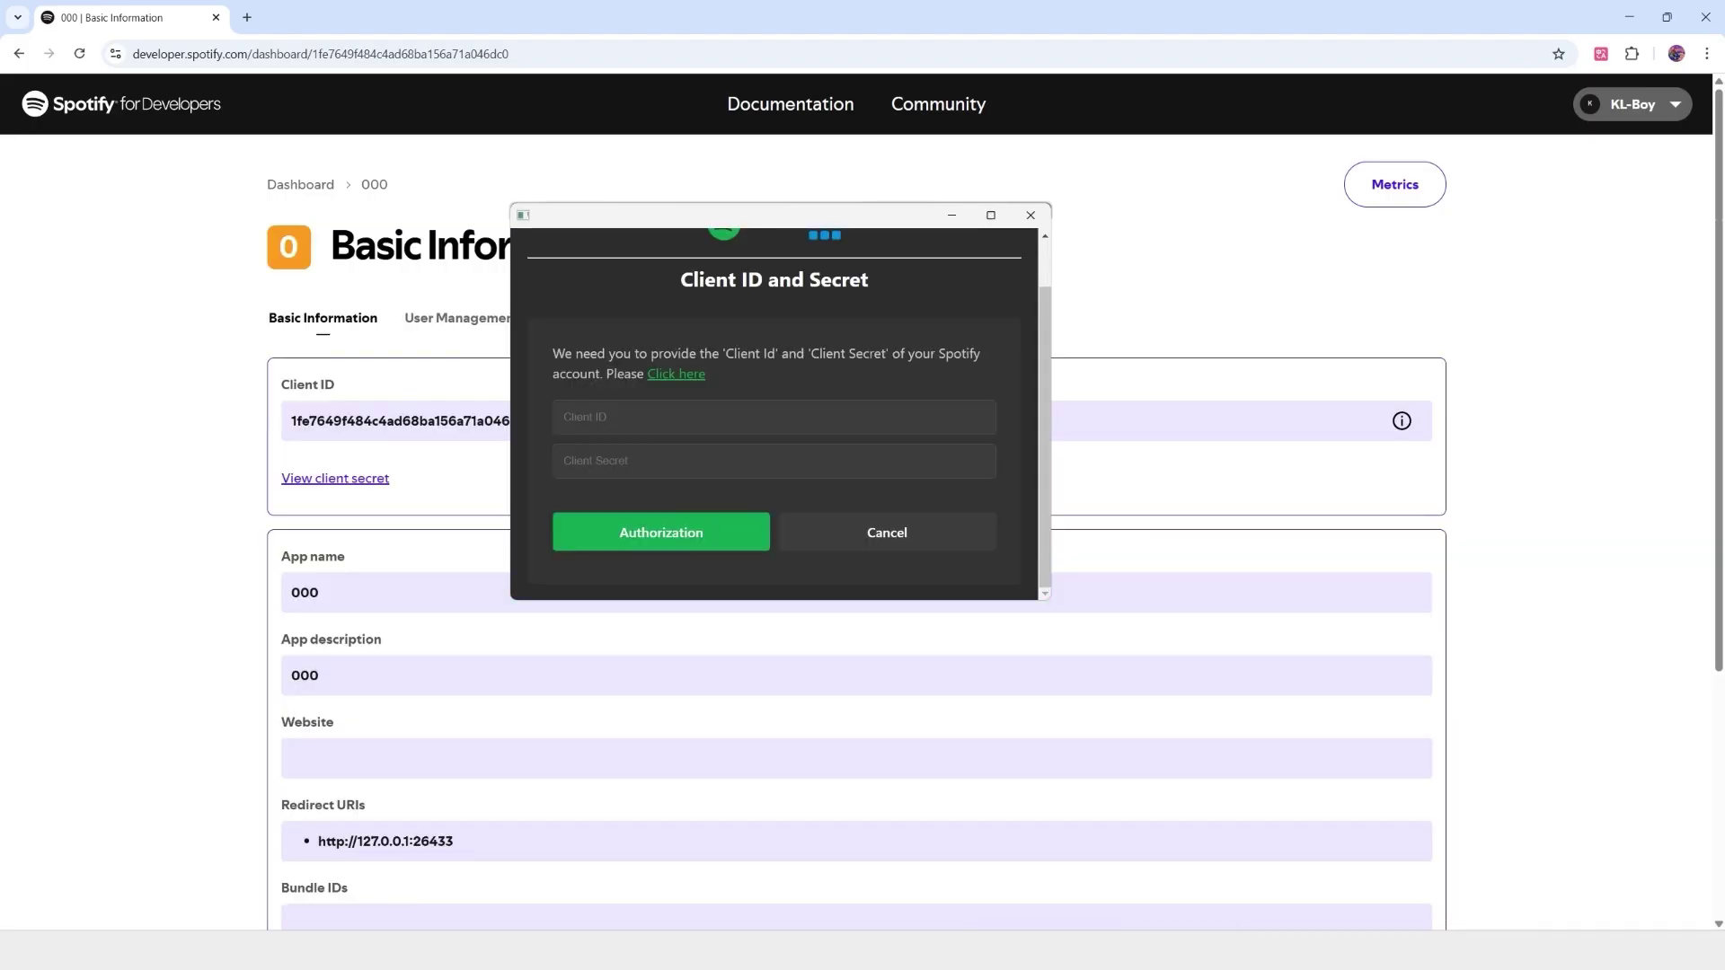
pyautogui.click(755, 416)
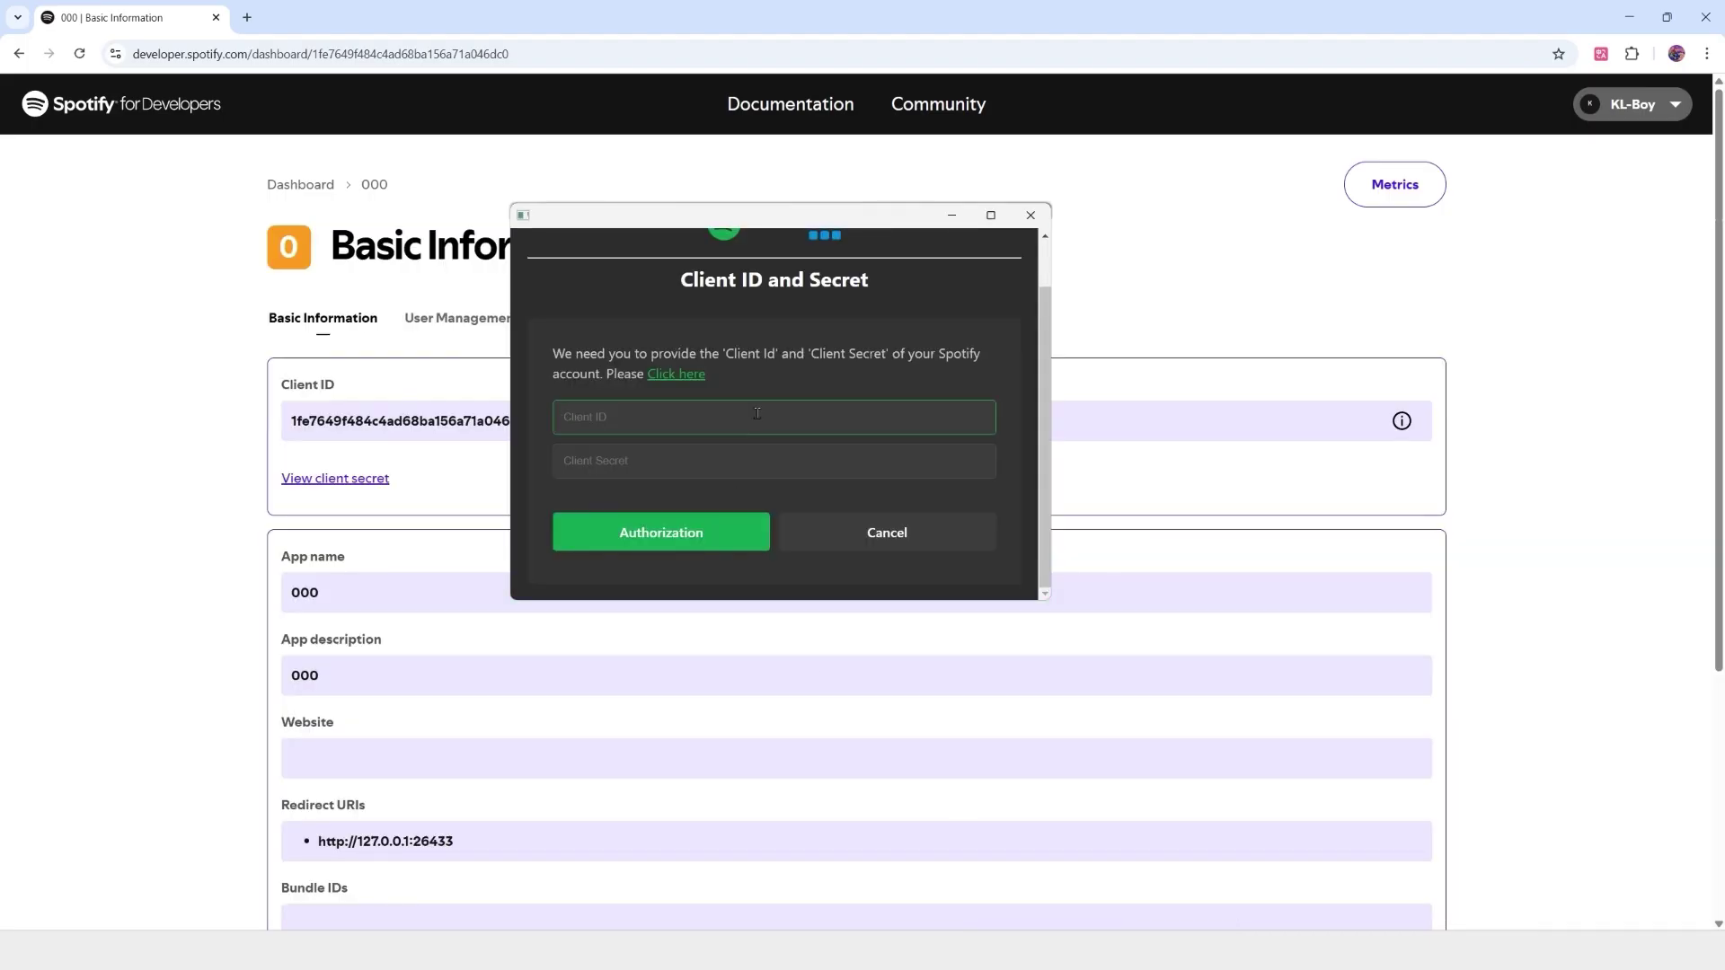
pyautogui.write('1fe7649f484c4ad68ba156a71a046dc0')
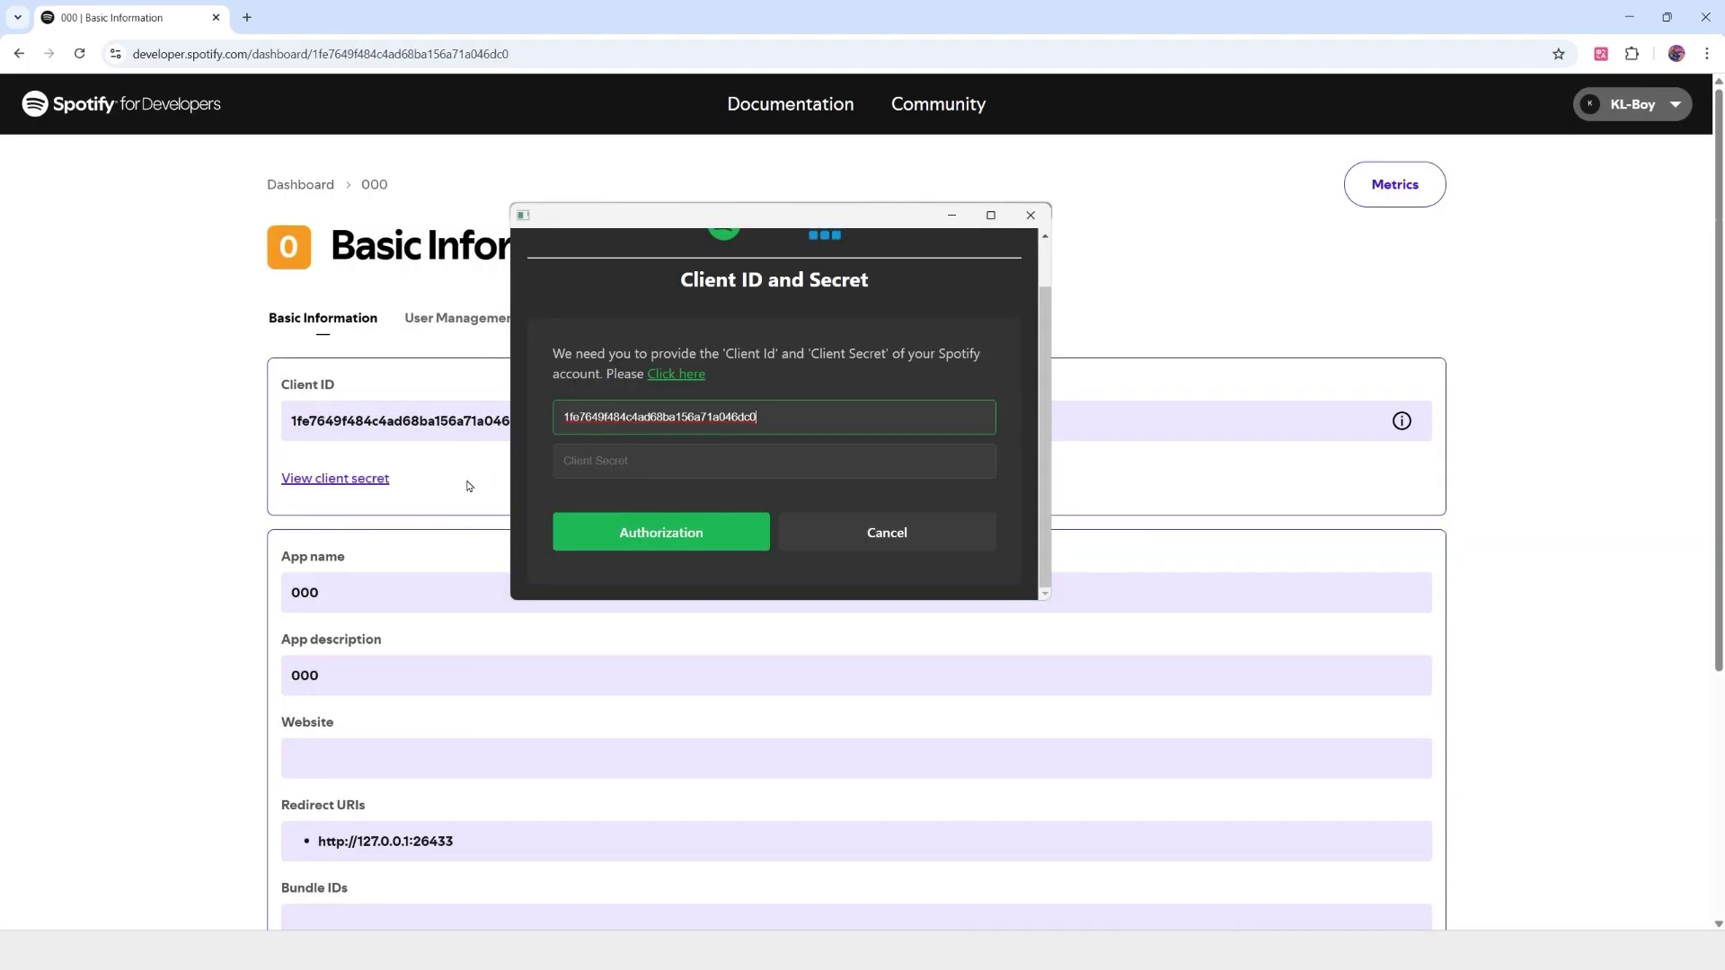
# Copy the app's client secret into the plugin's Secret field and start authorization
pyautogui.click(463, 486)
pyautogui.click(365, 479)
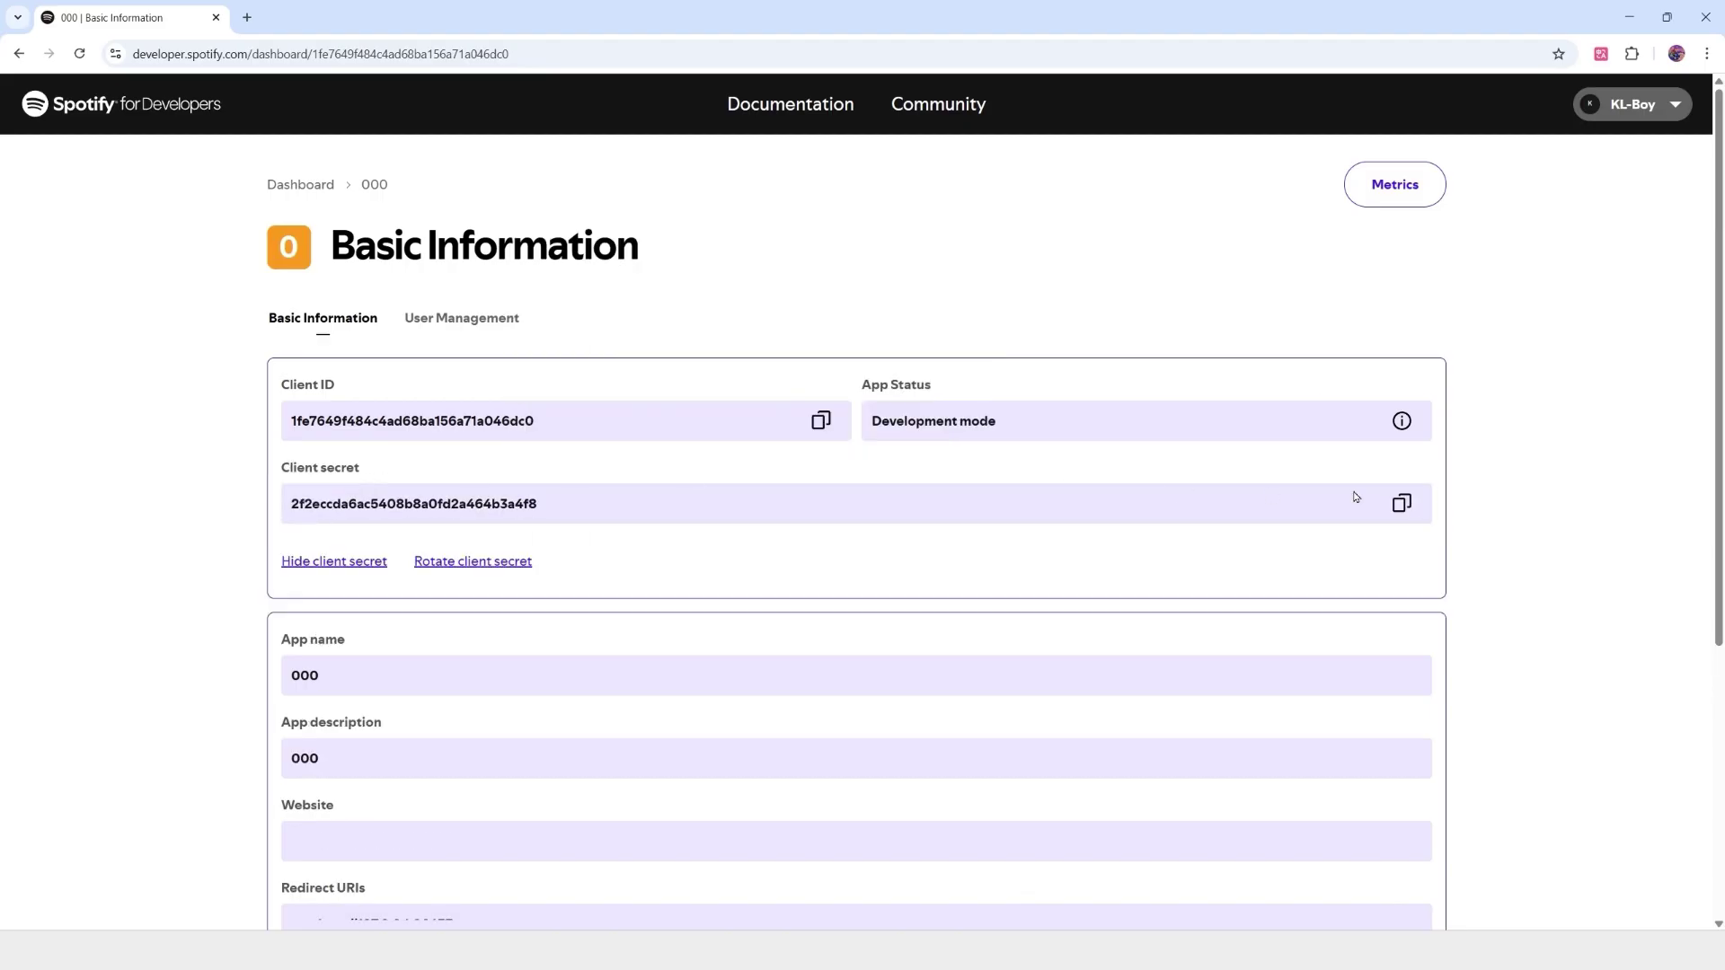
pyautogui.click(1402, 503)
pyautogui.click(1033, 898)
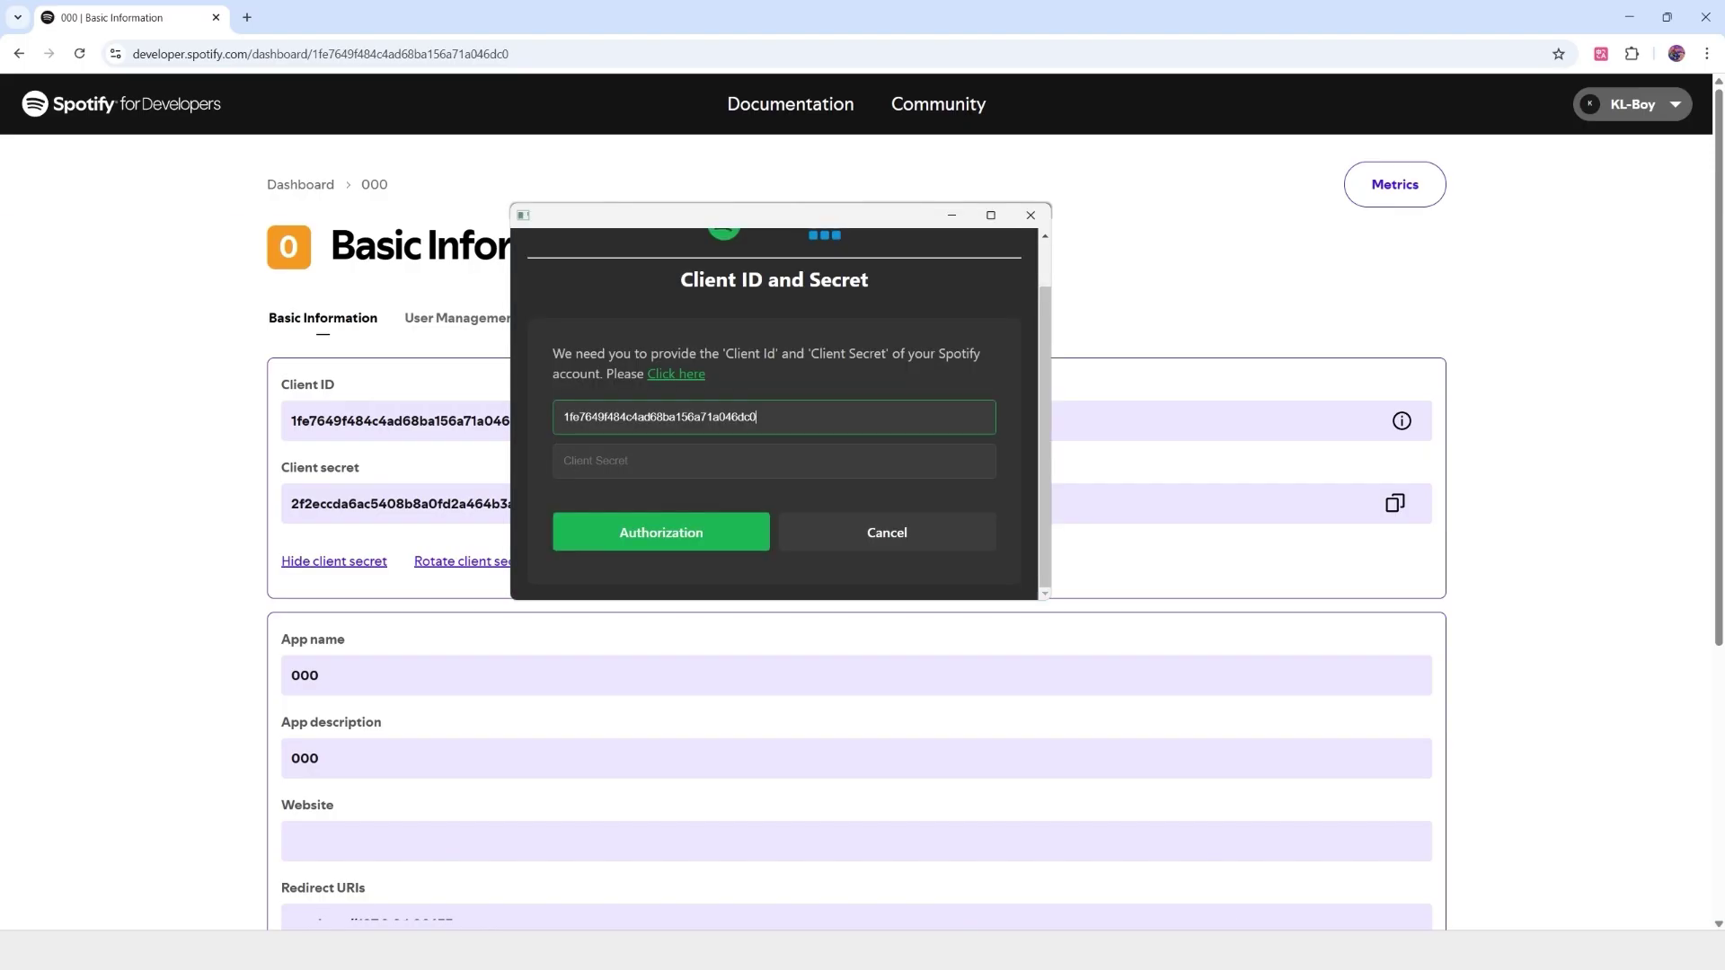
pyautogui.click(732, 463)
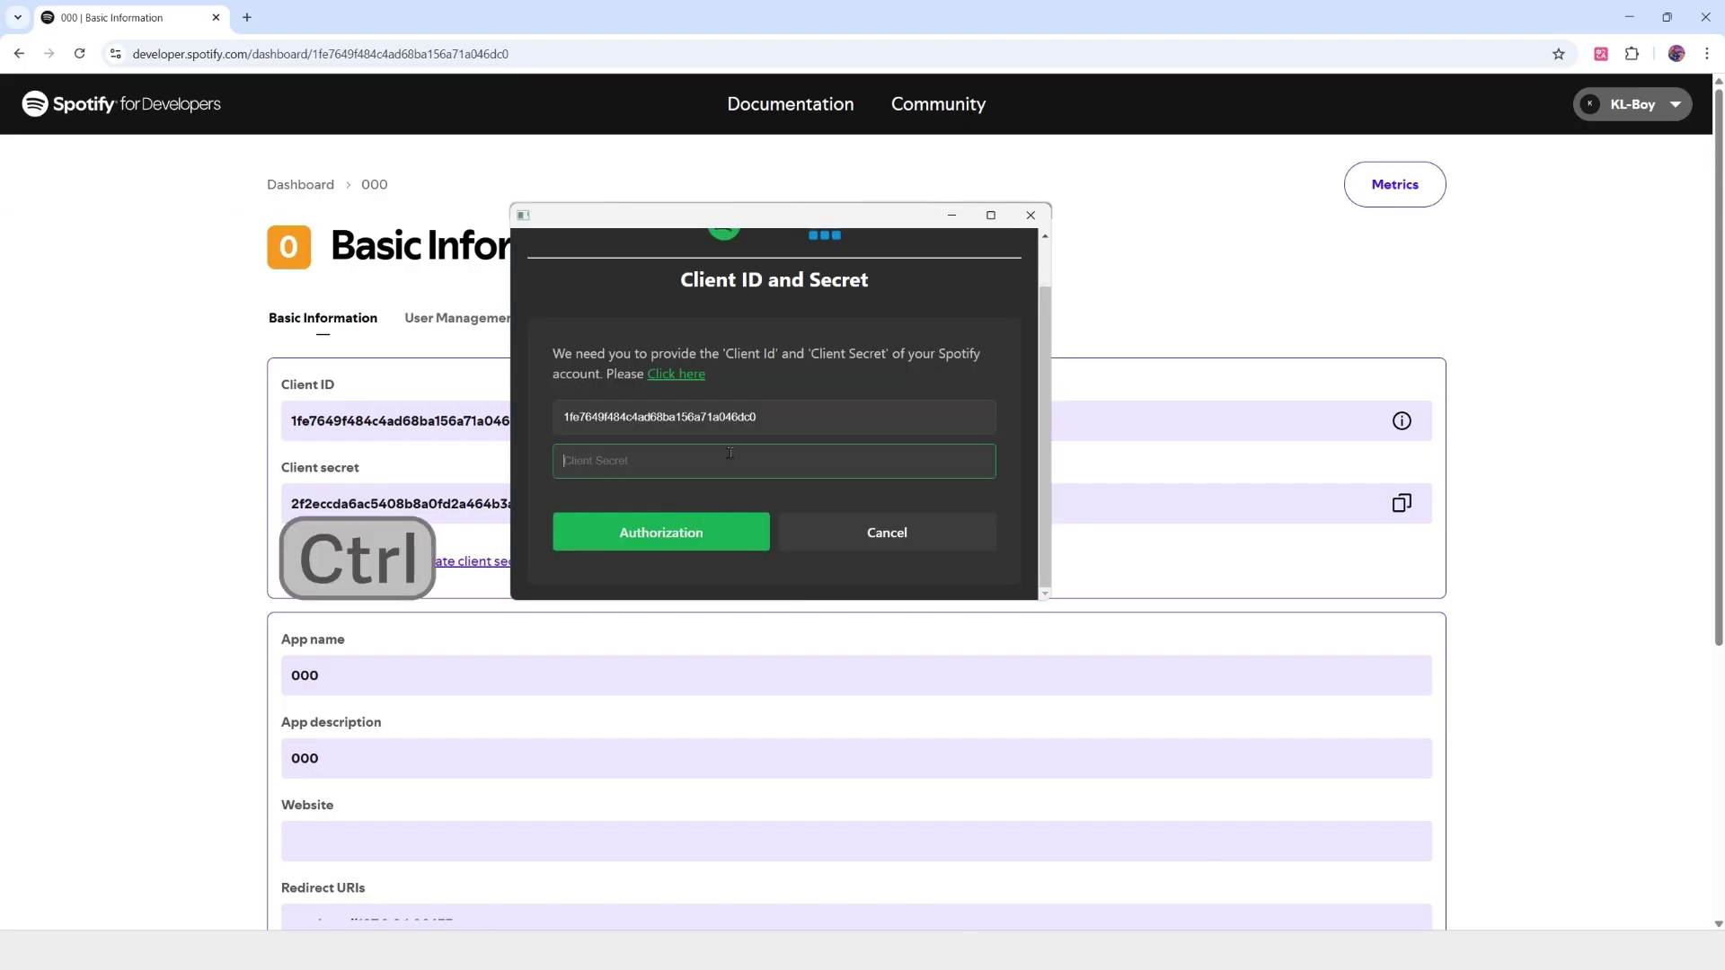
pyautogui.hotkey('ctrl', 'v')
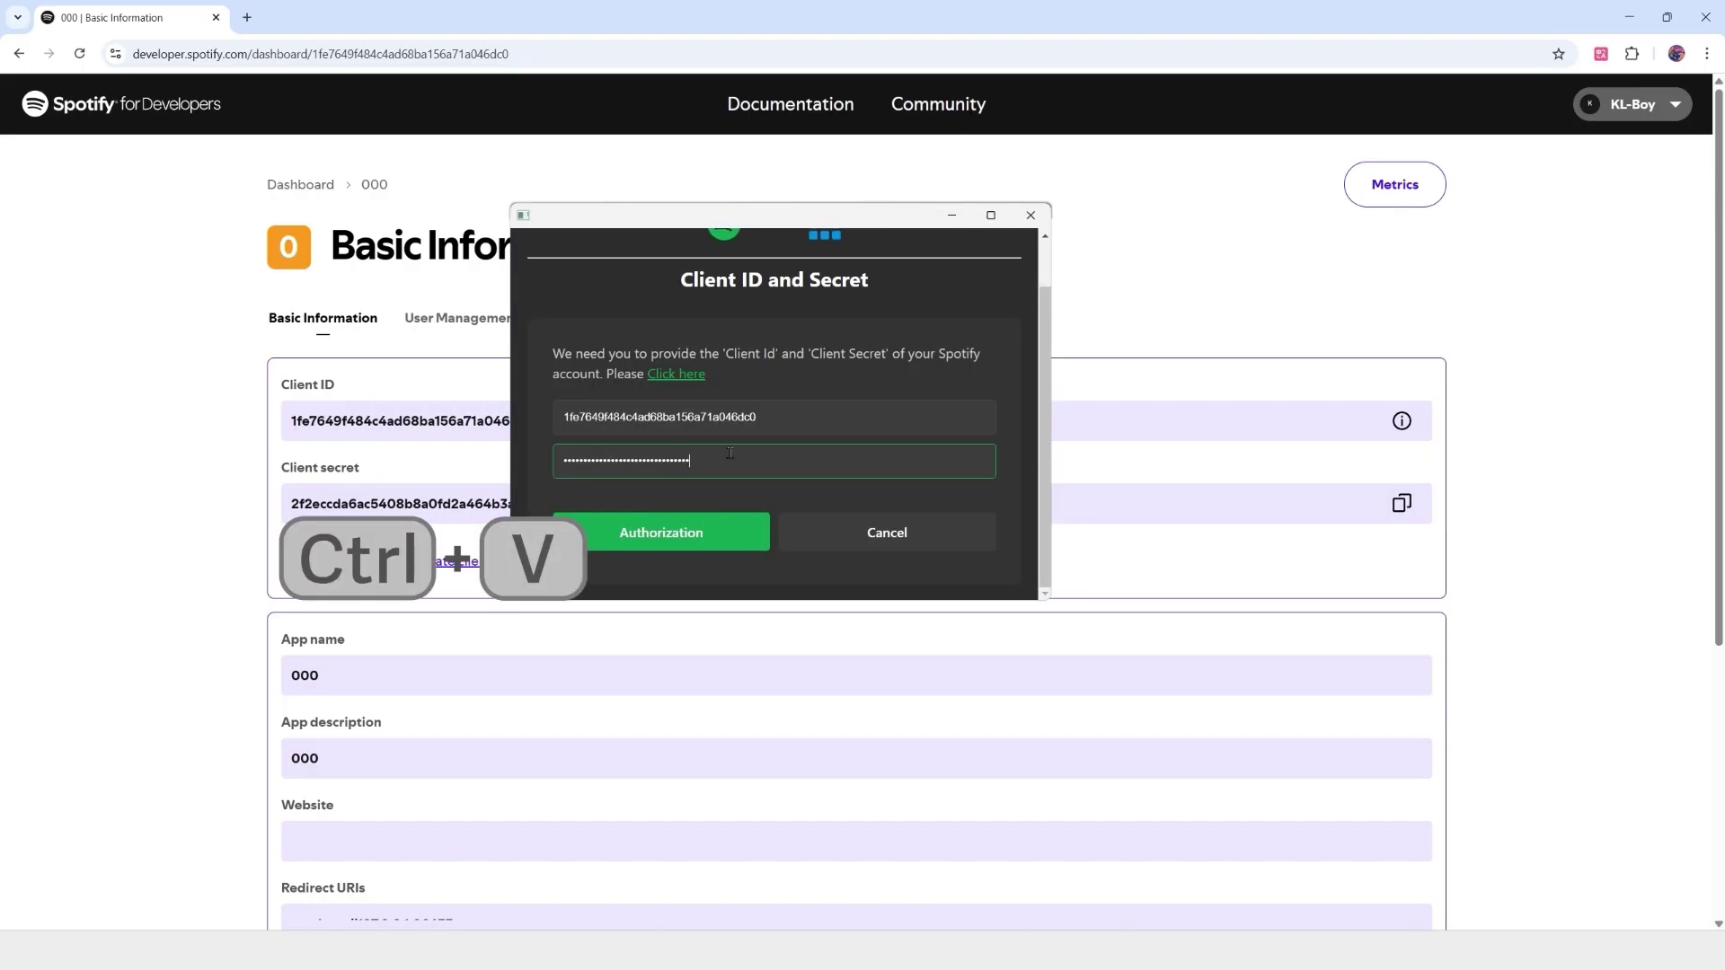
pyautogui.click(700, 534)
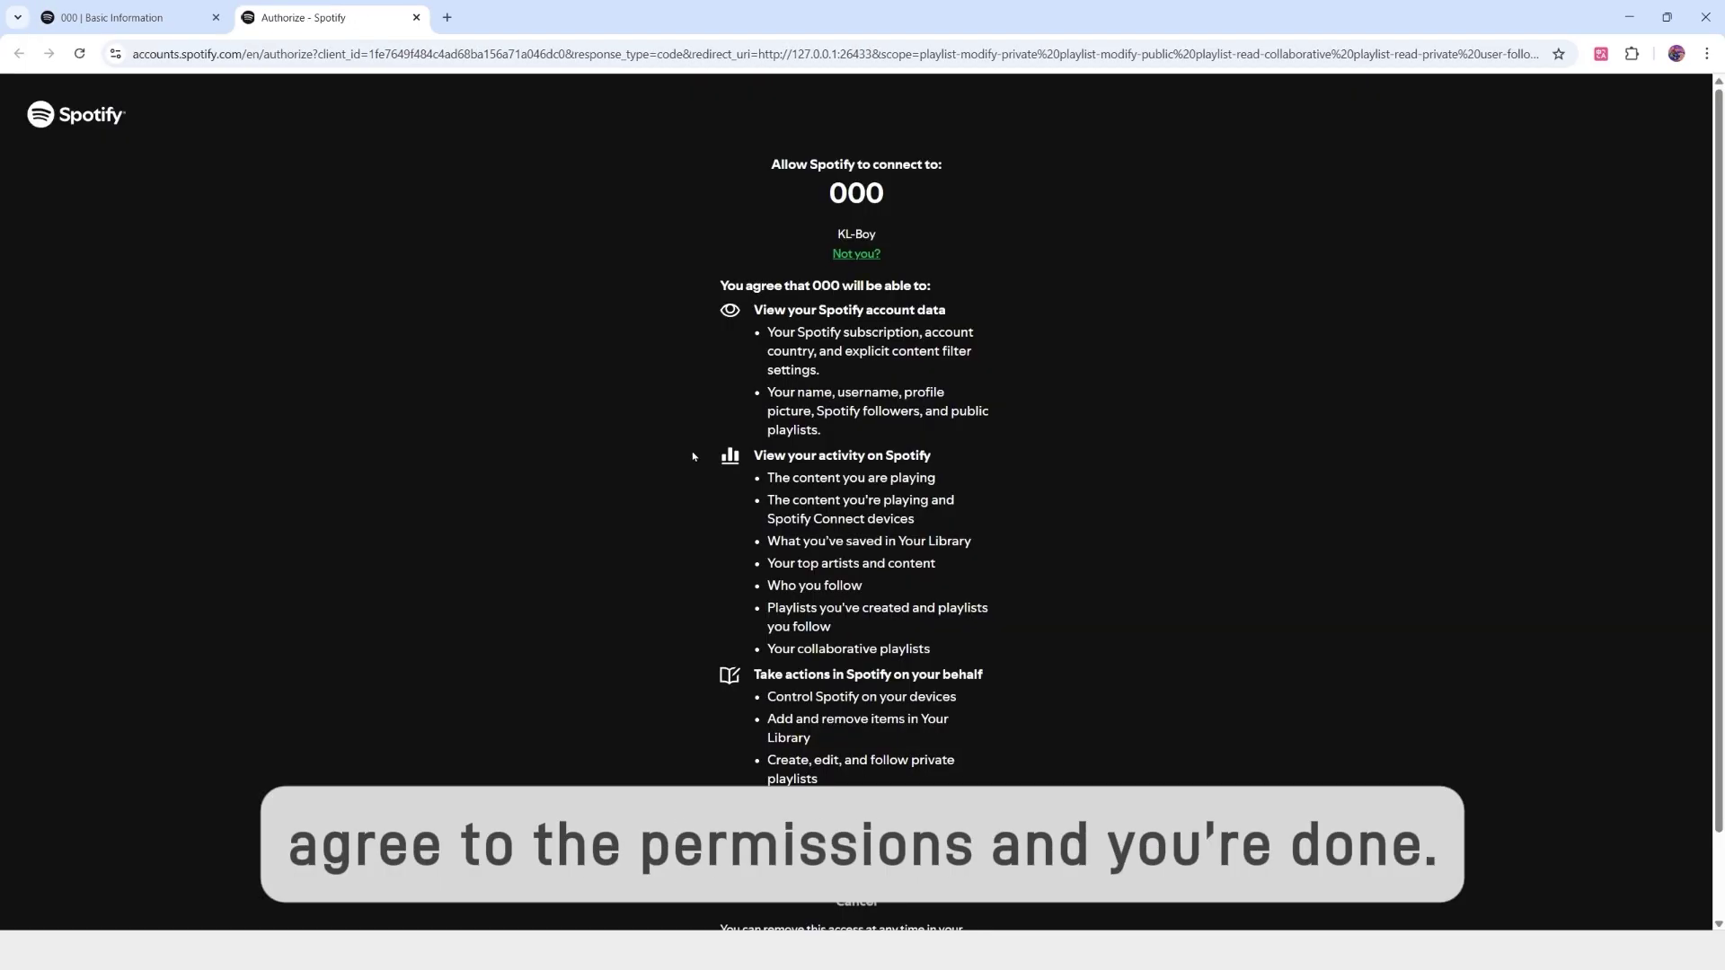
# Agree to the permissions requested by the Spotify app 000
pyautogui.scroll(-1, 693, 456)
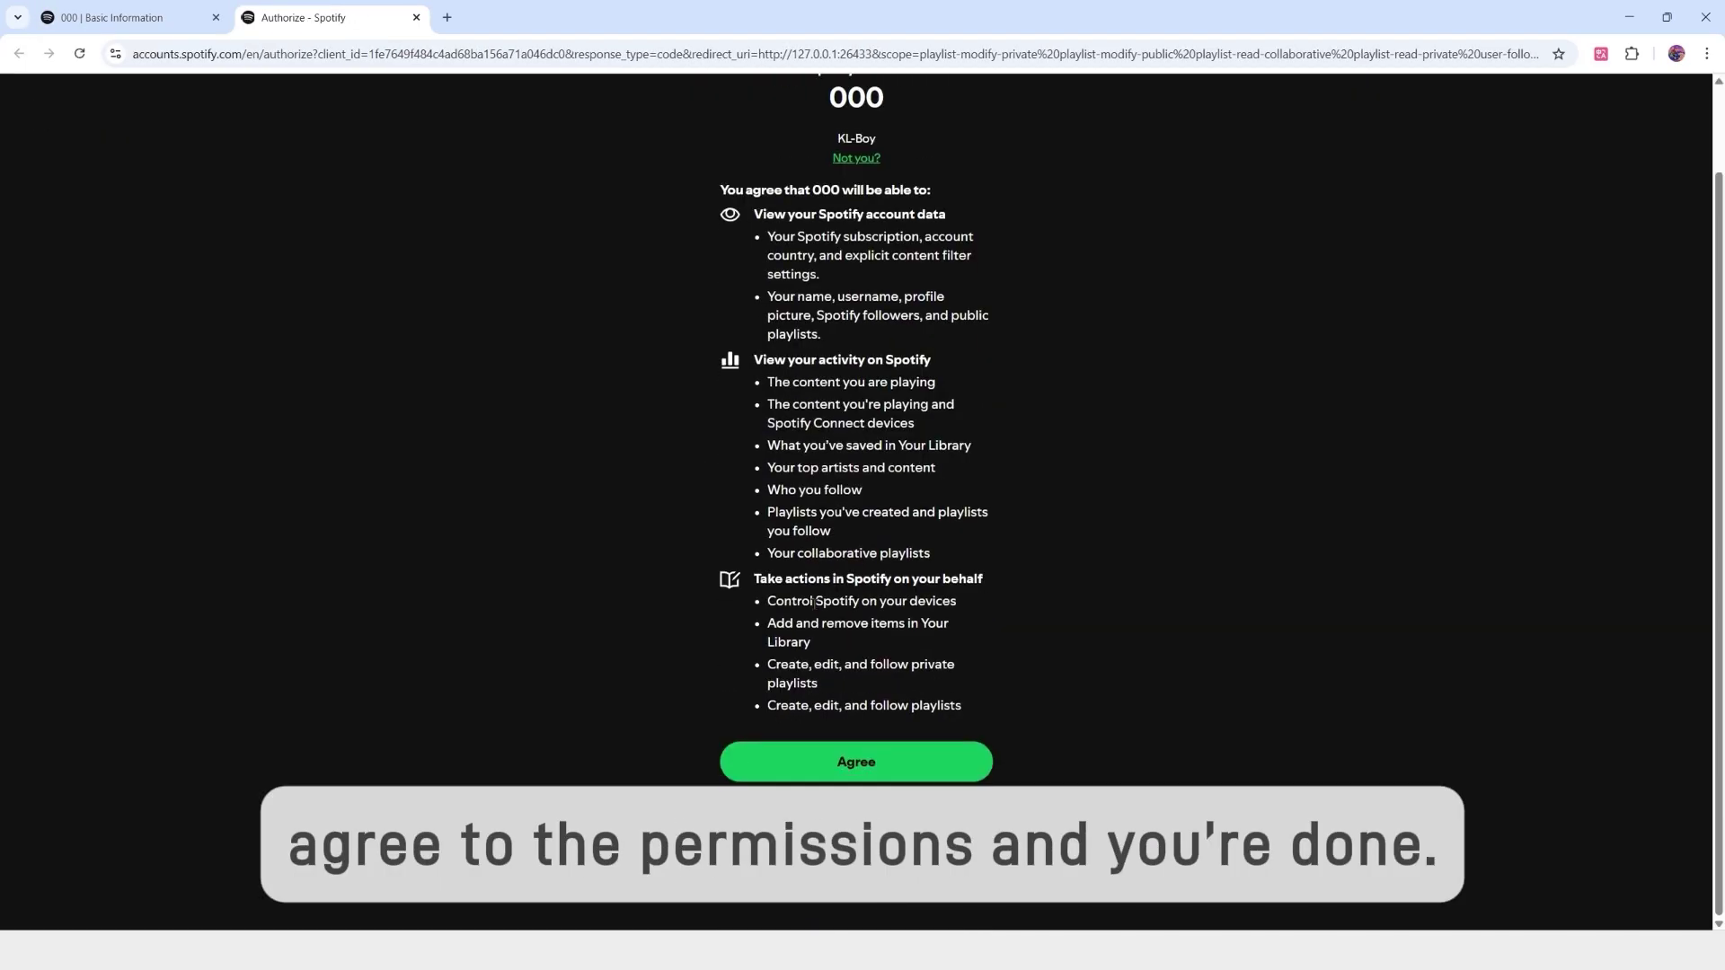
pyautogui.click(846, 775)
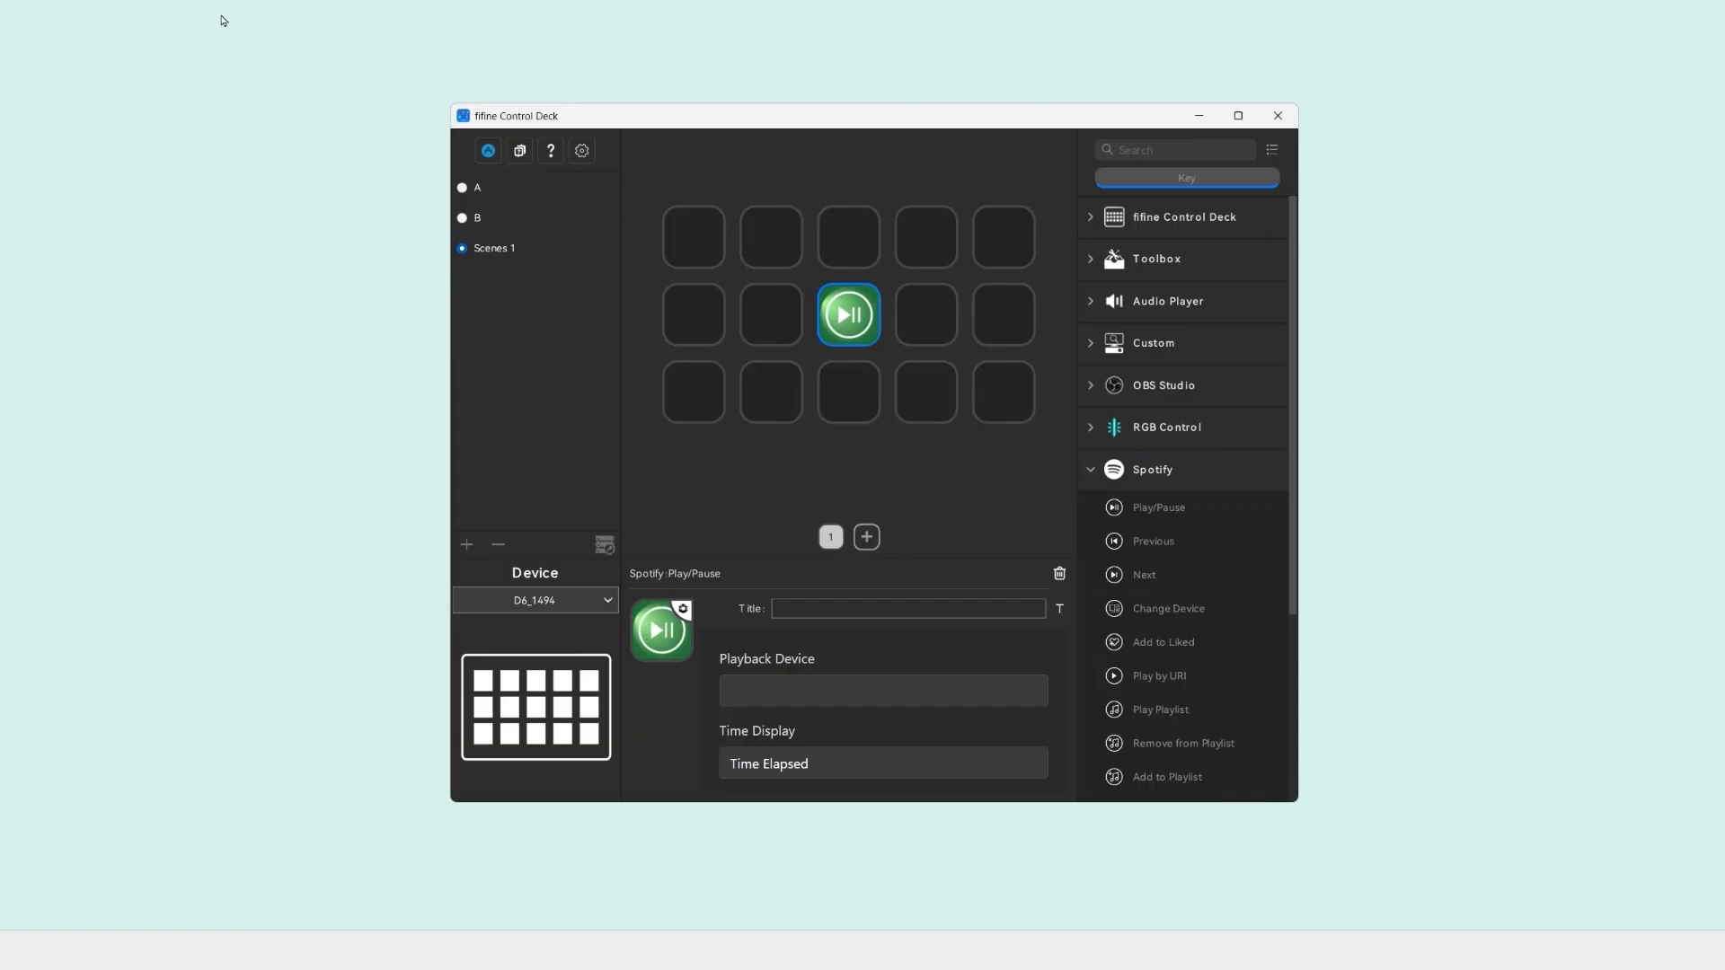
# Place Discord Control's Mute action on an empty key and enlarge its authorization window
pyautogui.click(1101, 473)
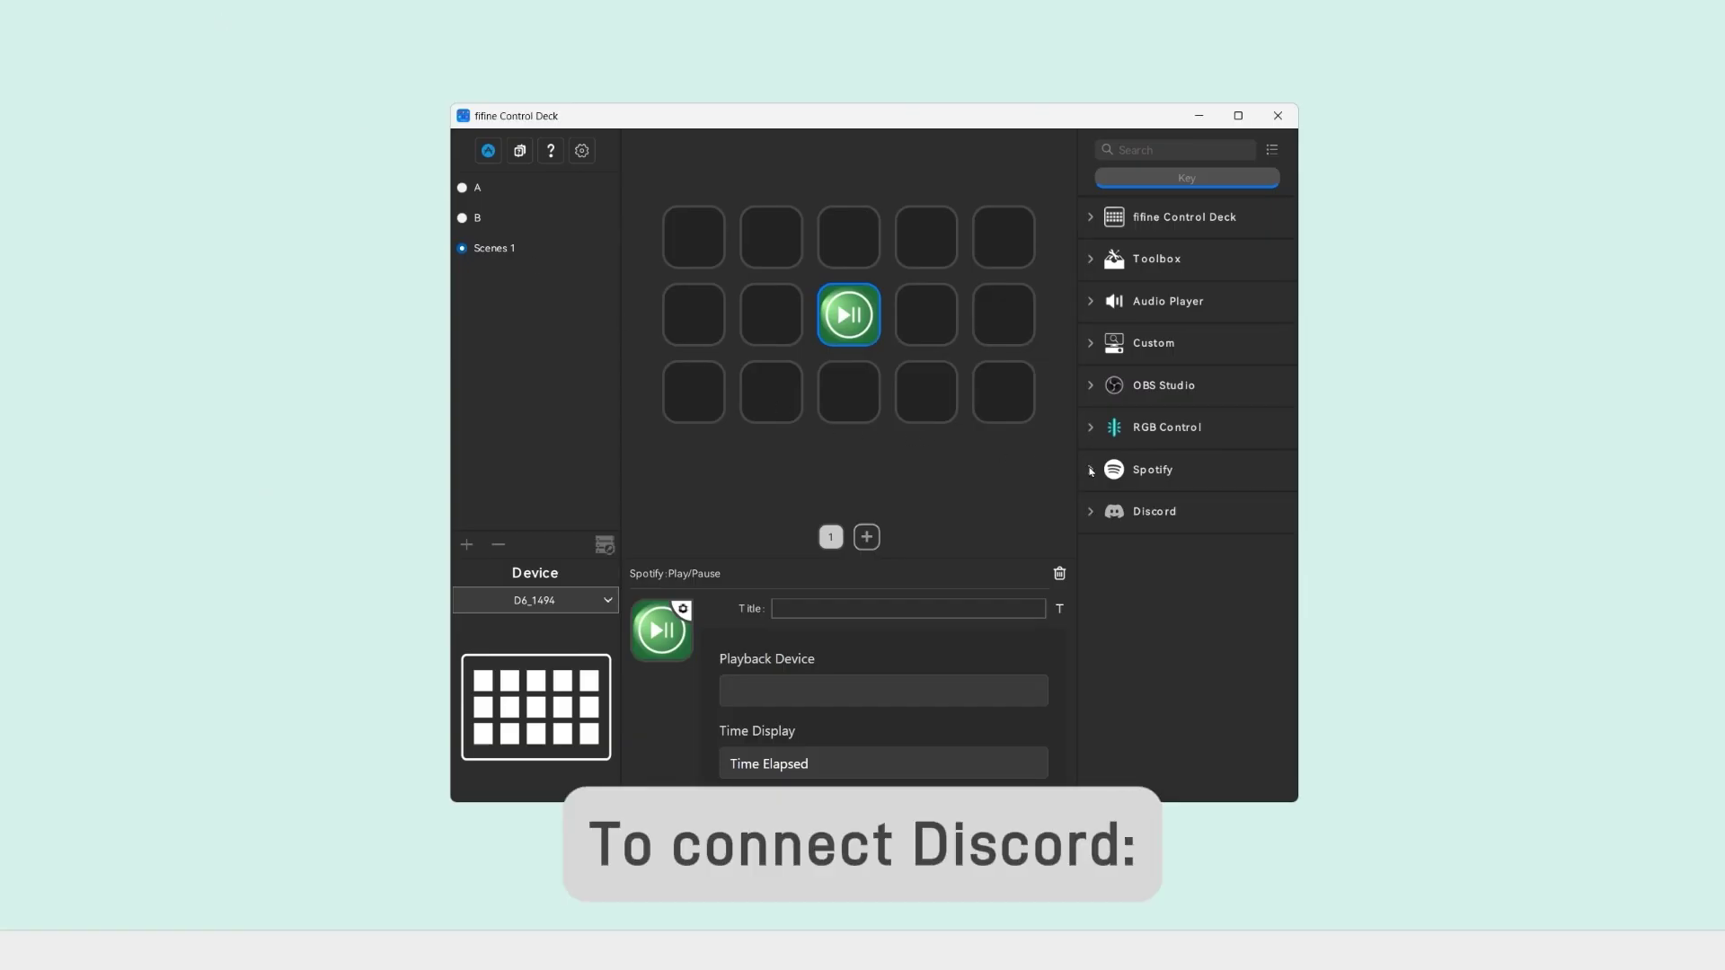
pyautogui.click(1088, 510)
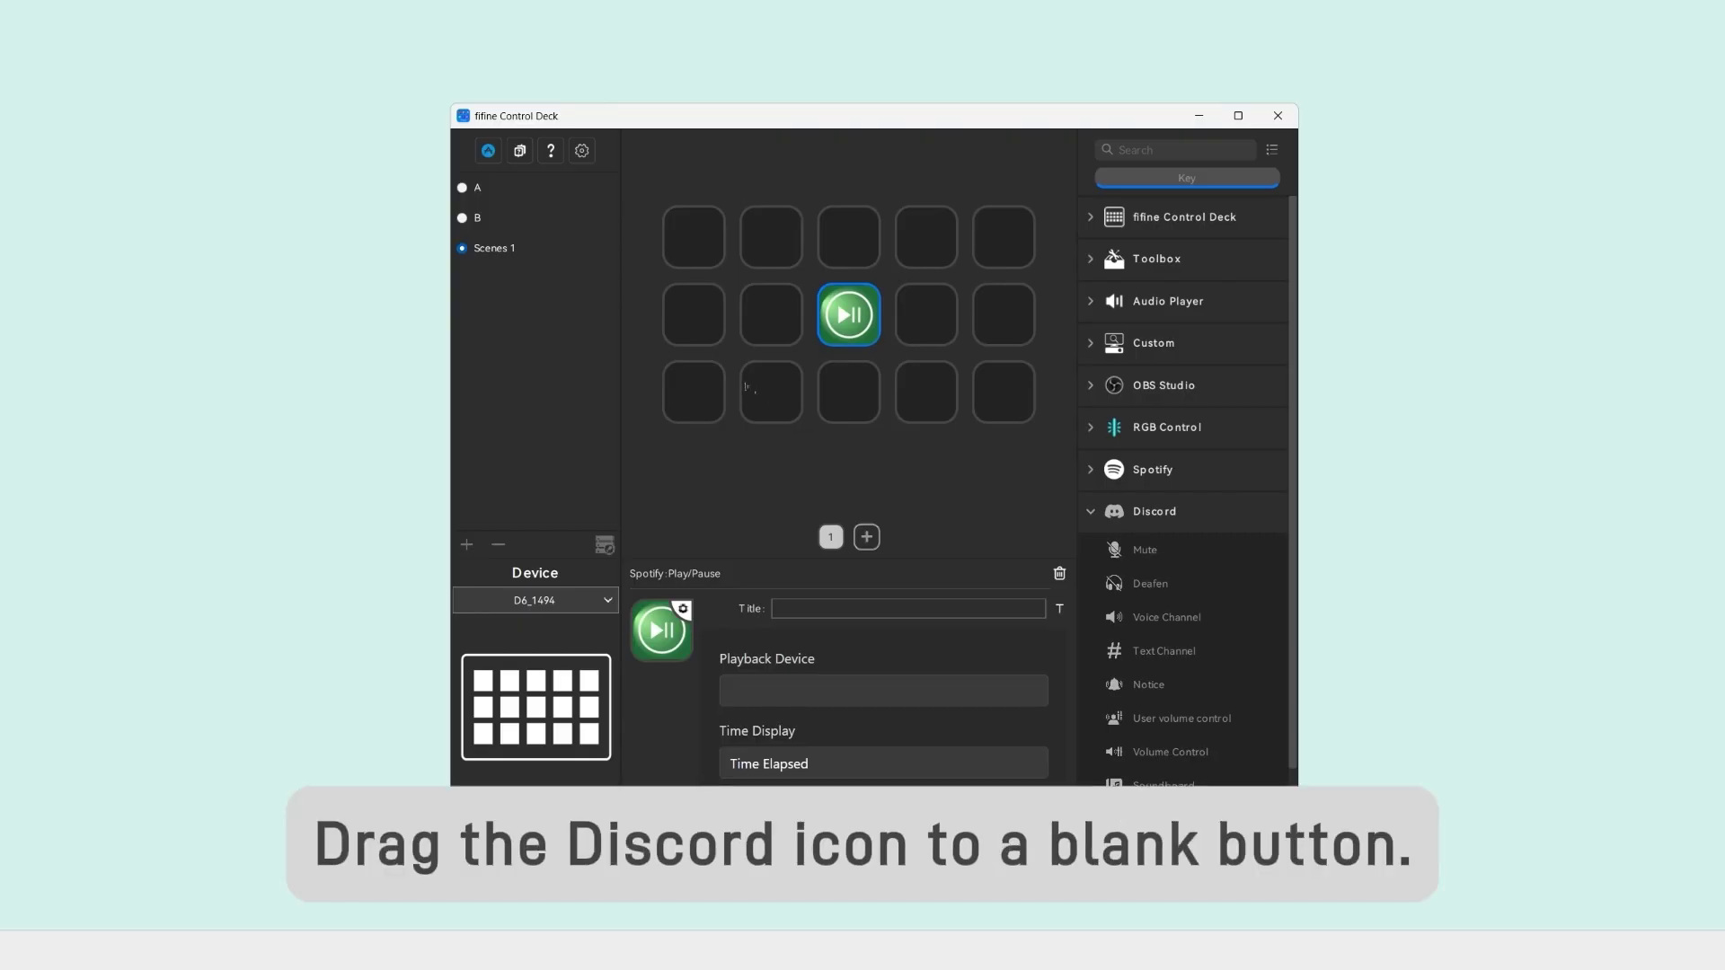
pyautogui.moveTo(745, 387); pyautogui.dragTo(763, 392)
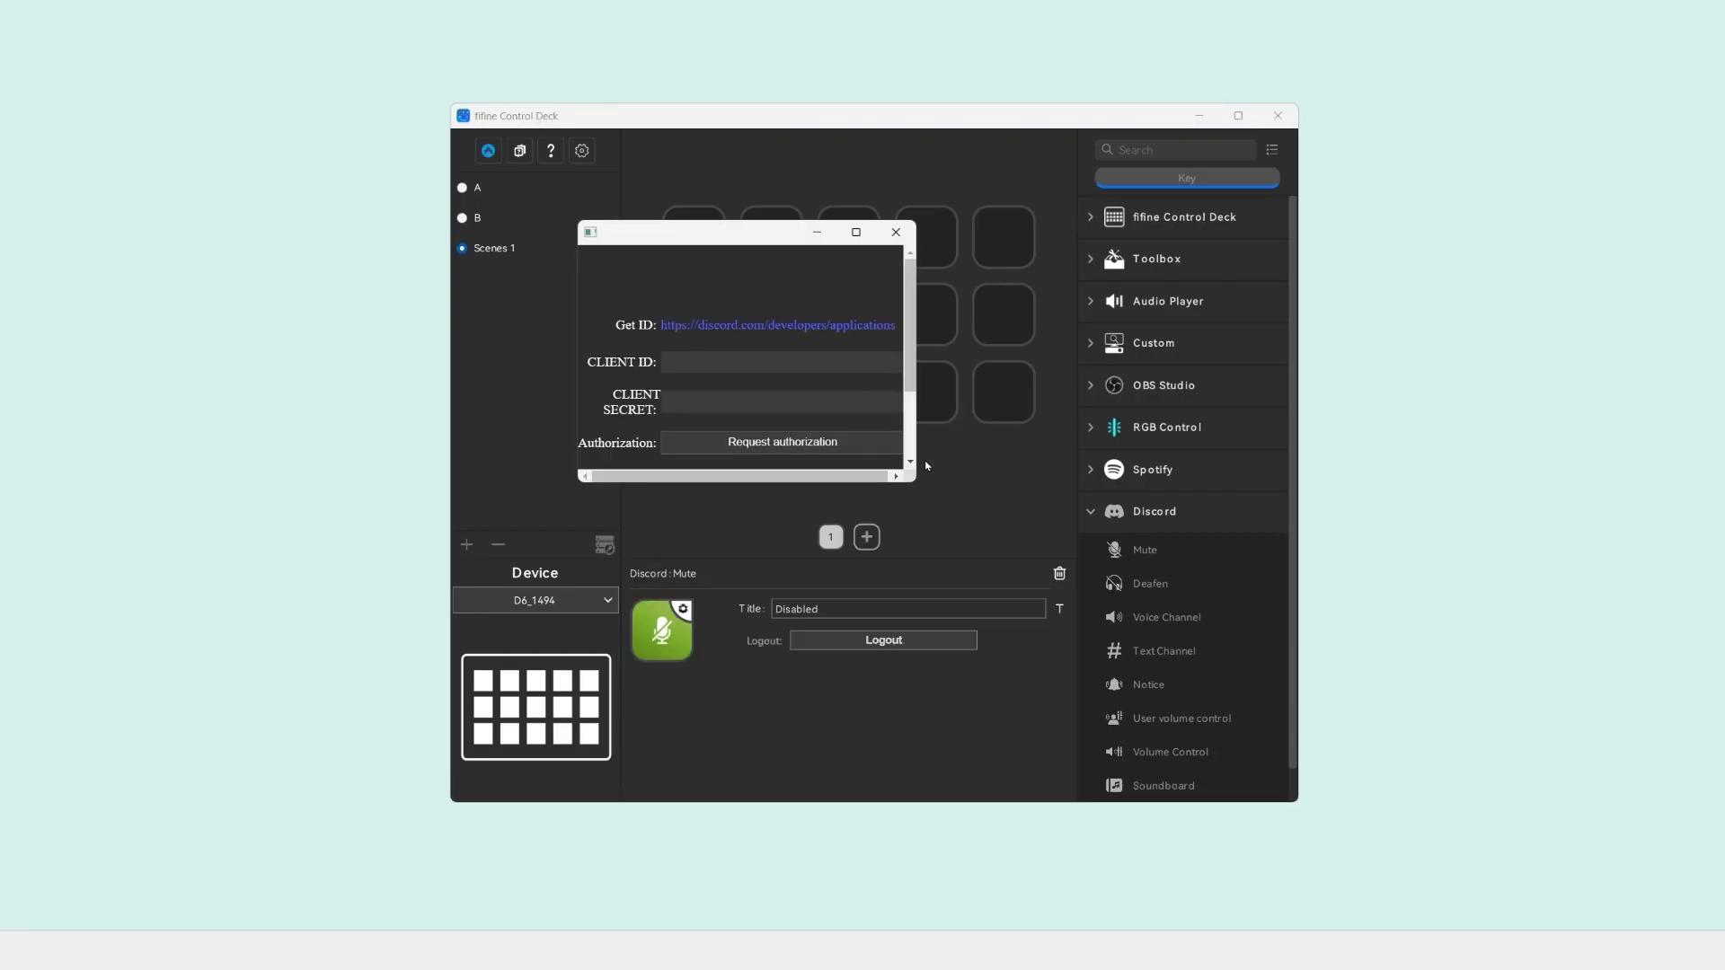
pyautogui.moveTo(921, 473); pyautogui.dragTo(920, 552)
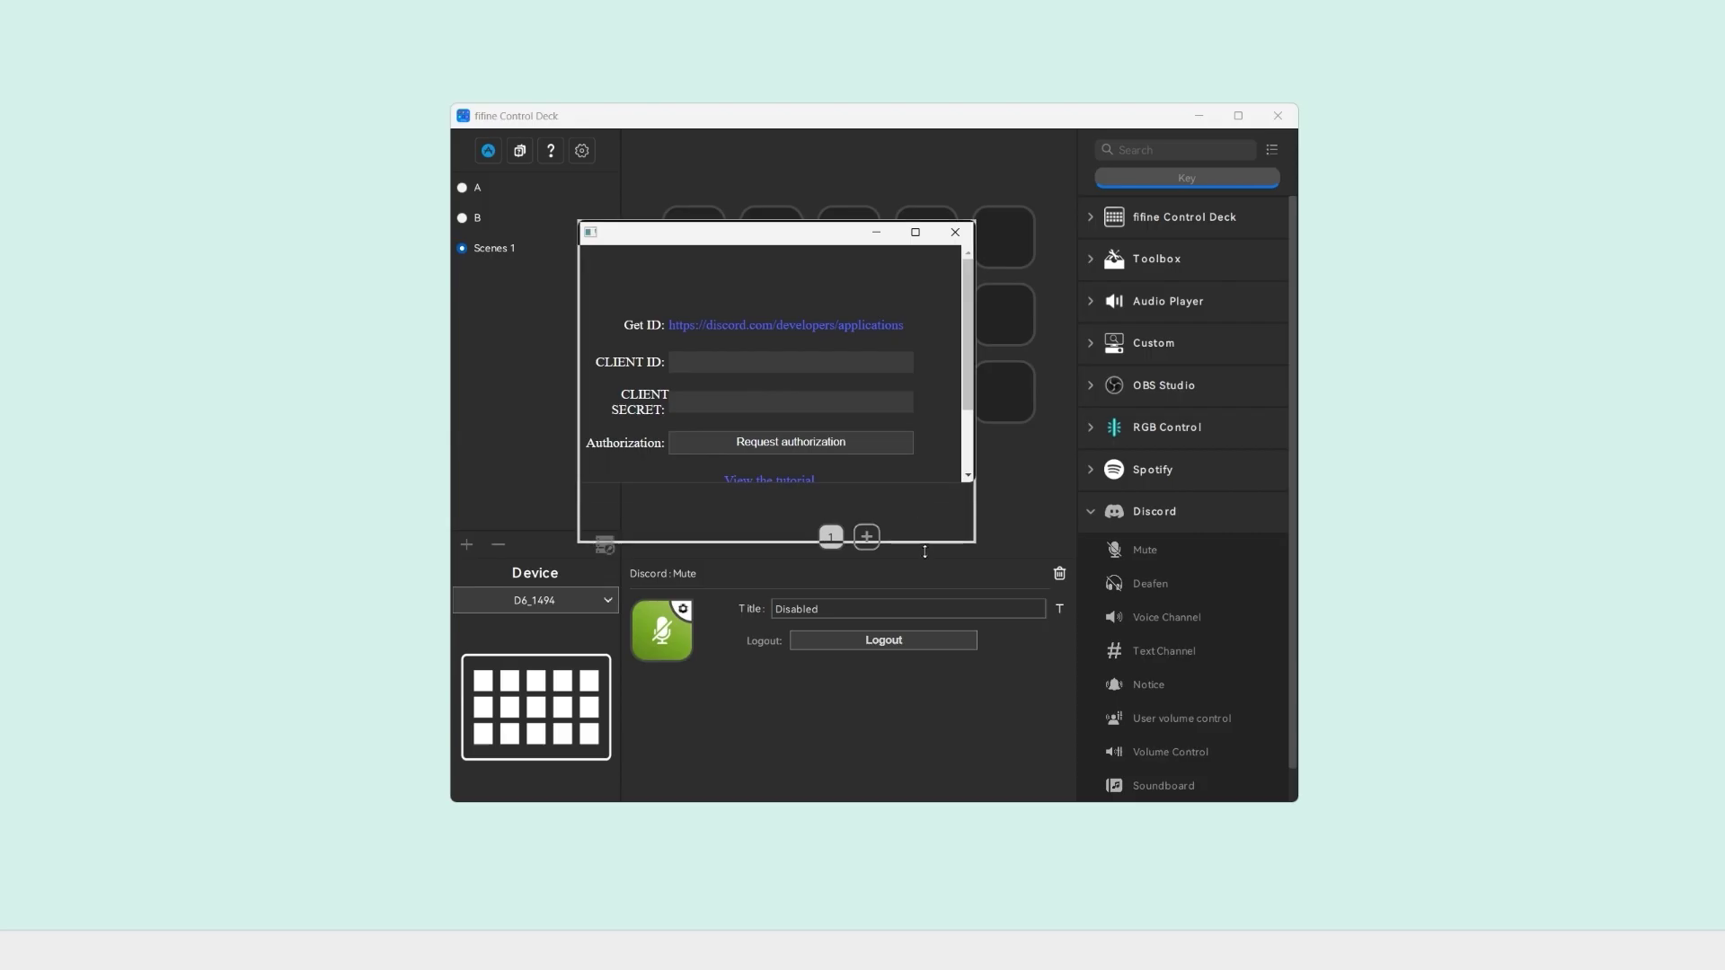
pyautogui.click(791, 481)
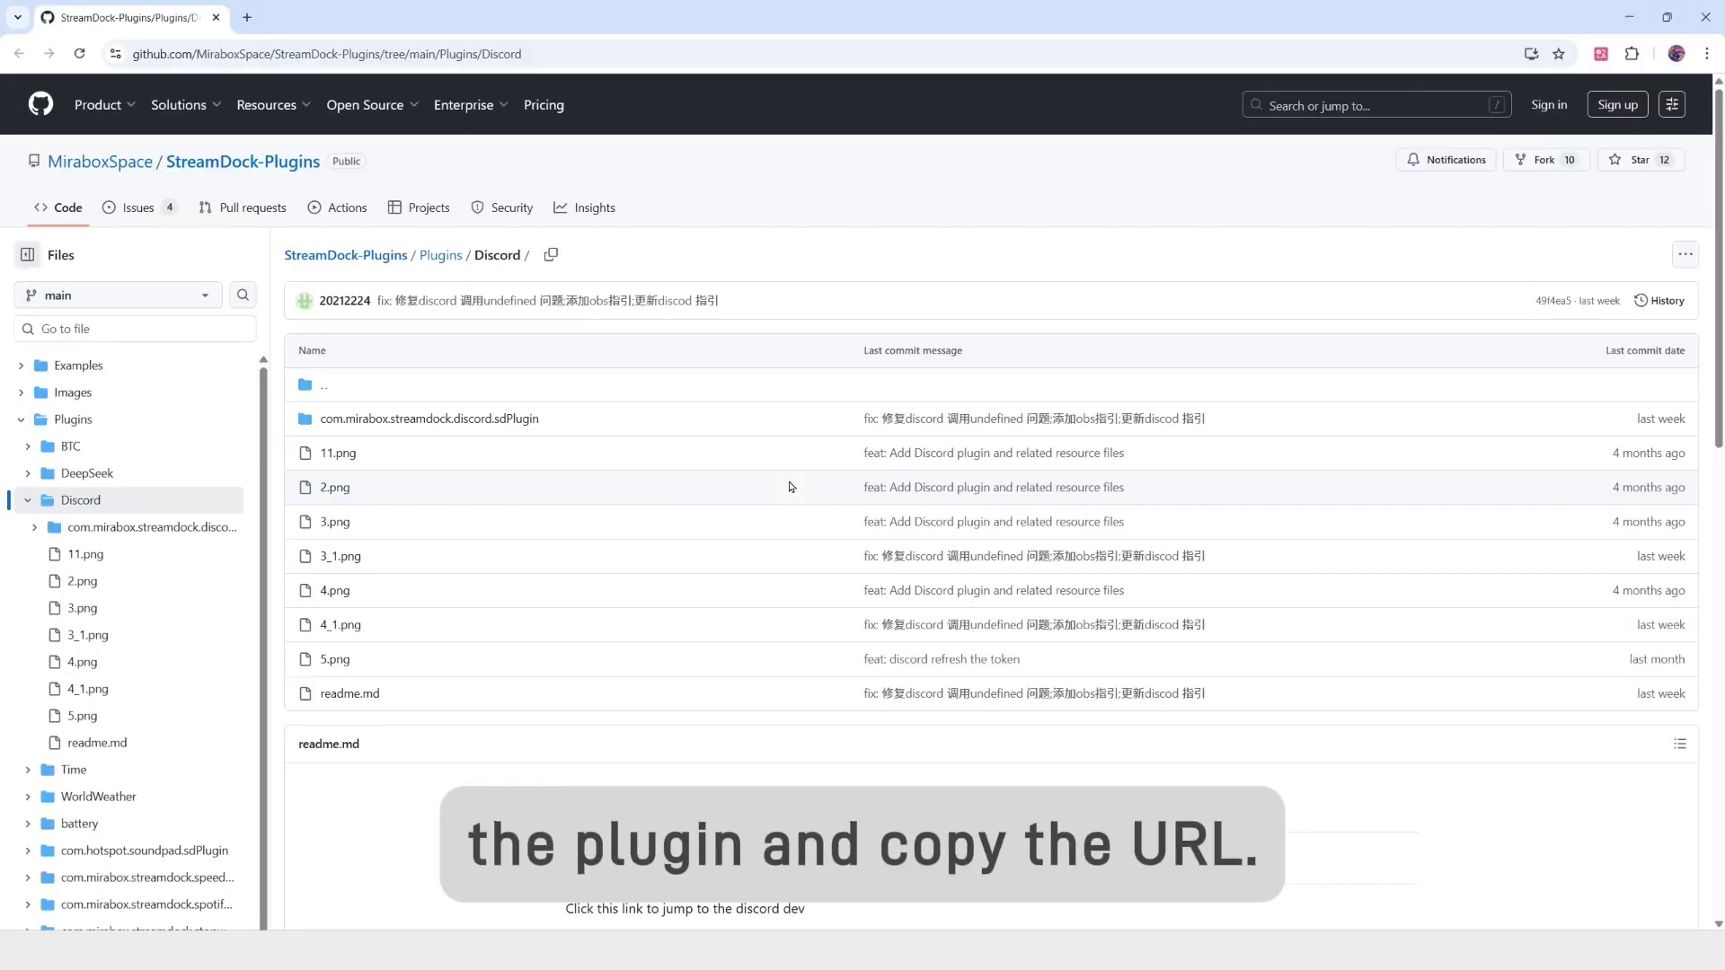
pyautogui.scroll(-13, 790, 487)
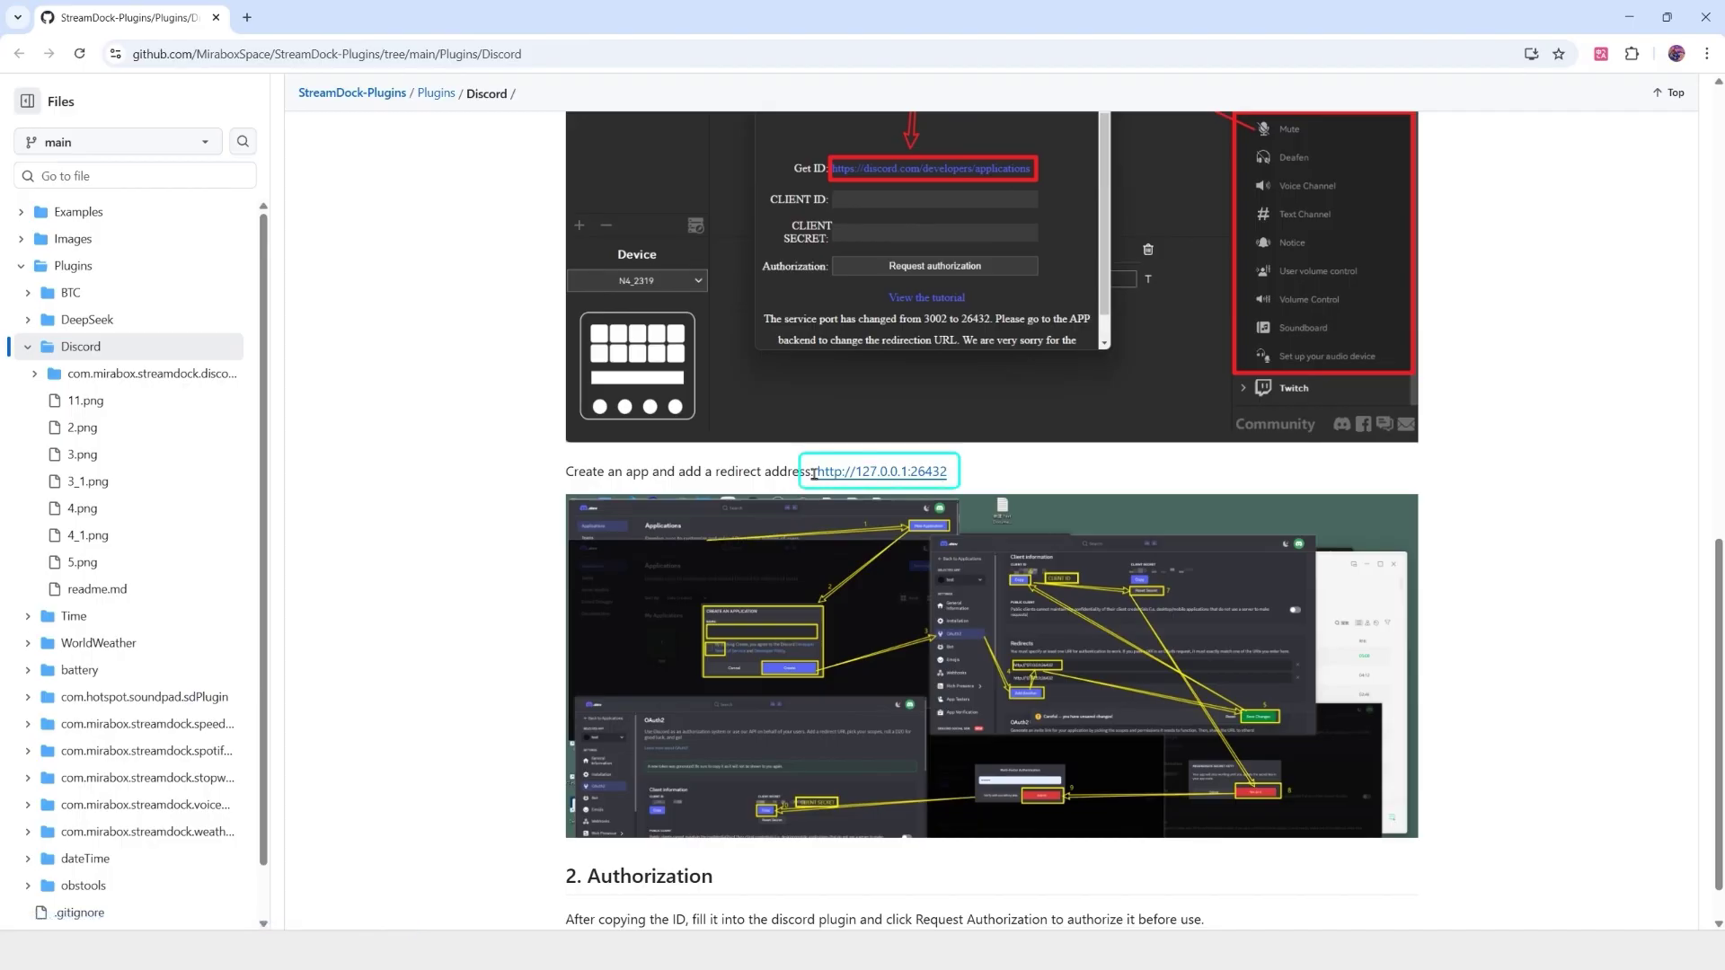
pyautogui.moveTo(813, 473); pyautogui.dragTo(968, 489)
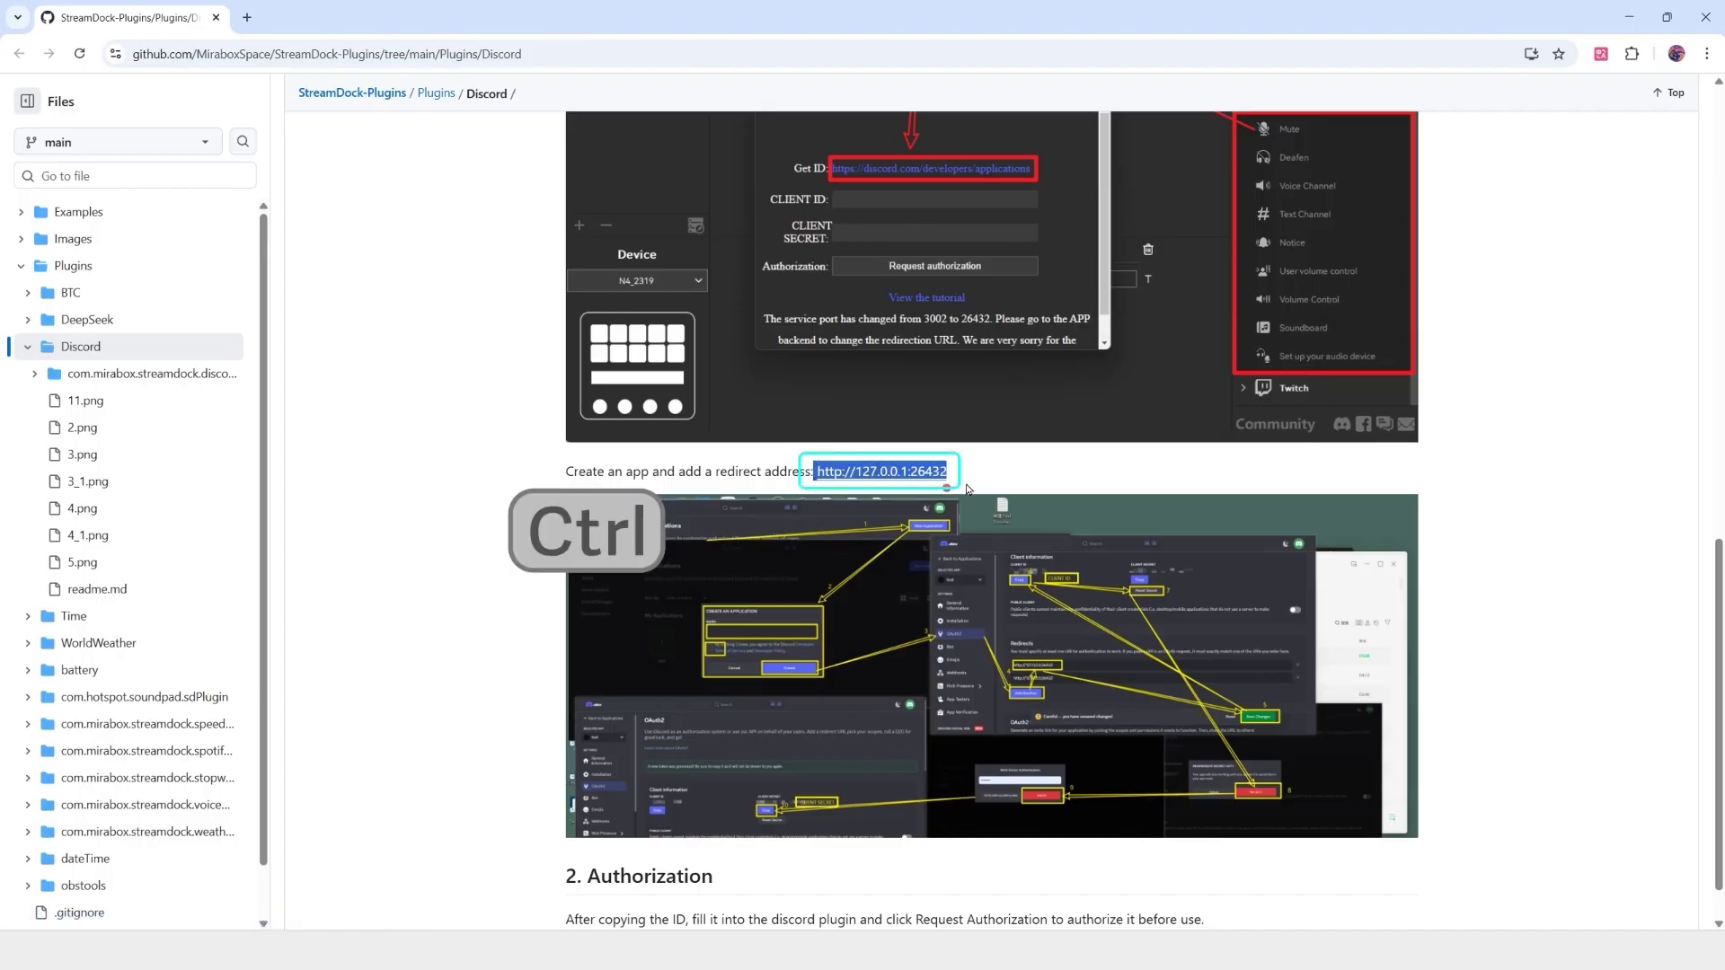
pyautogui.hotkey('ctrl', 'c')
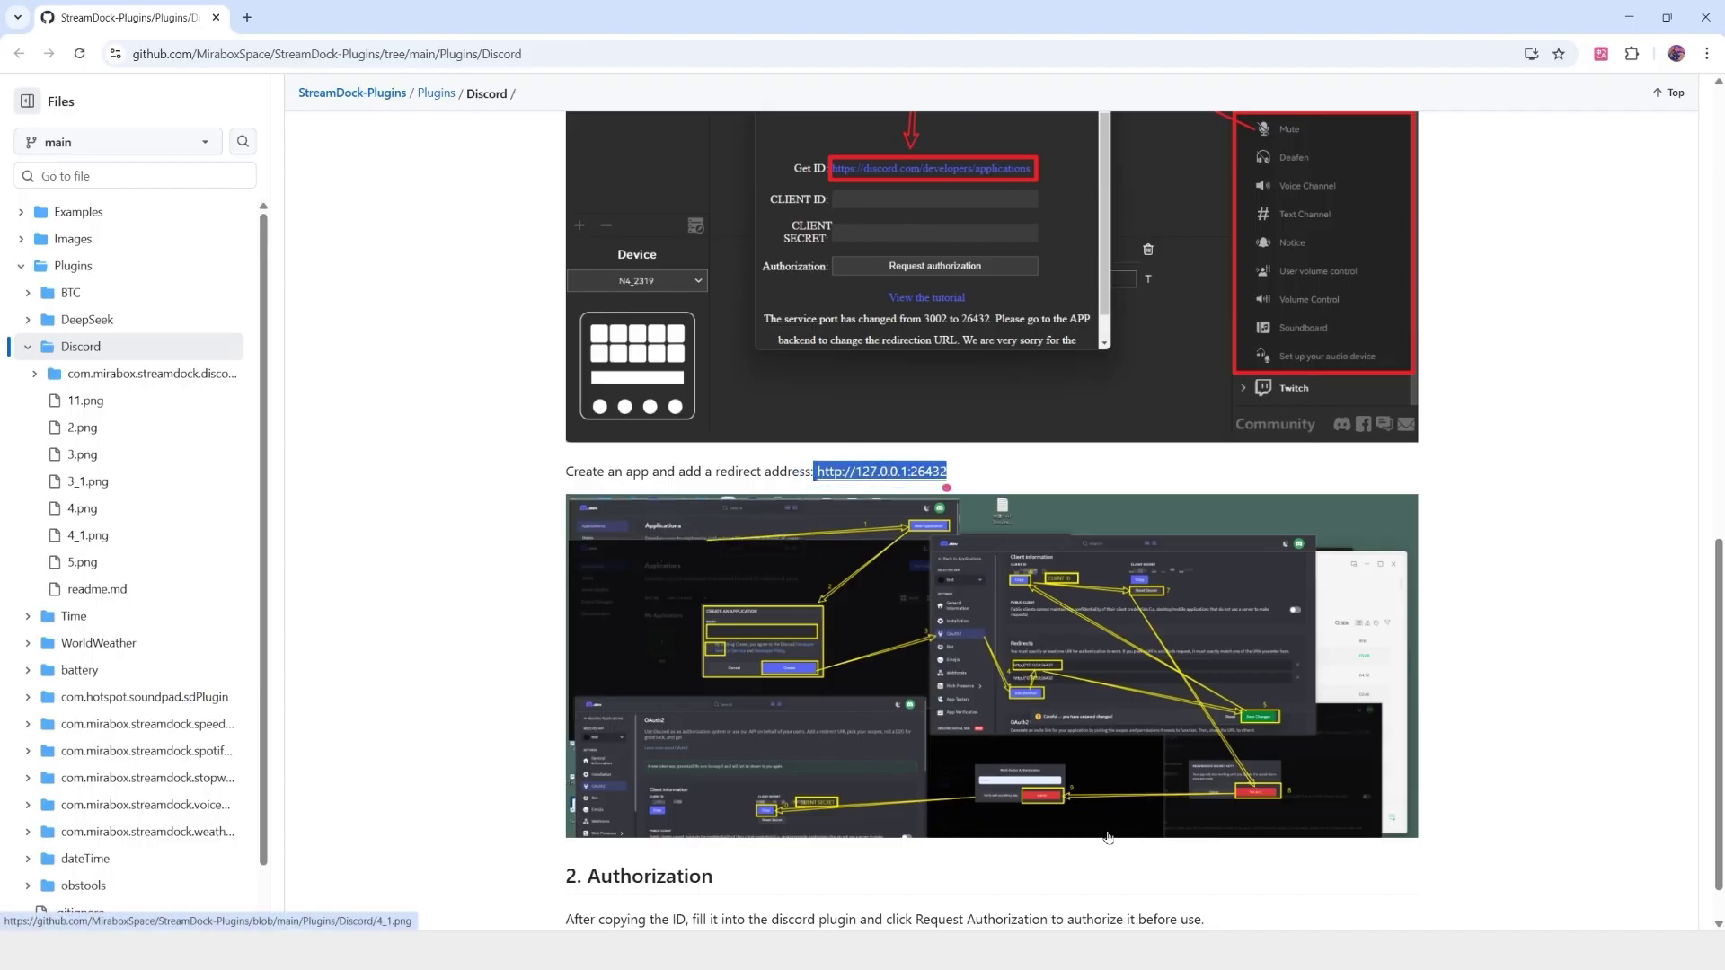
pyautogui.moveTo(1105, 950)
pyautogui.moveTo(1169, 865)
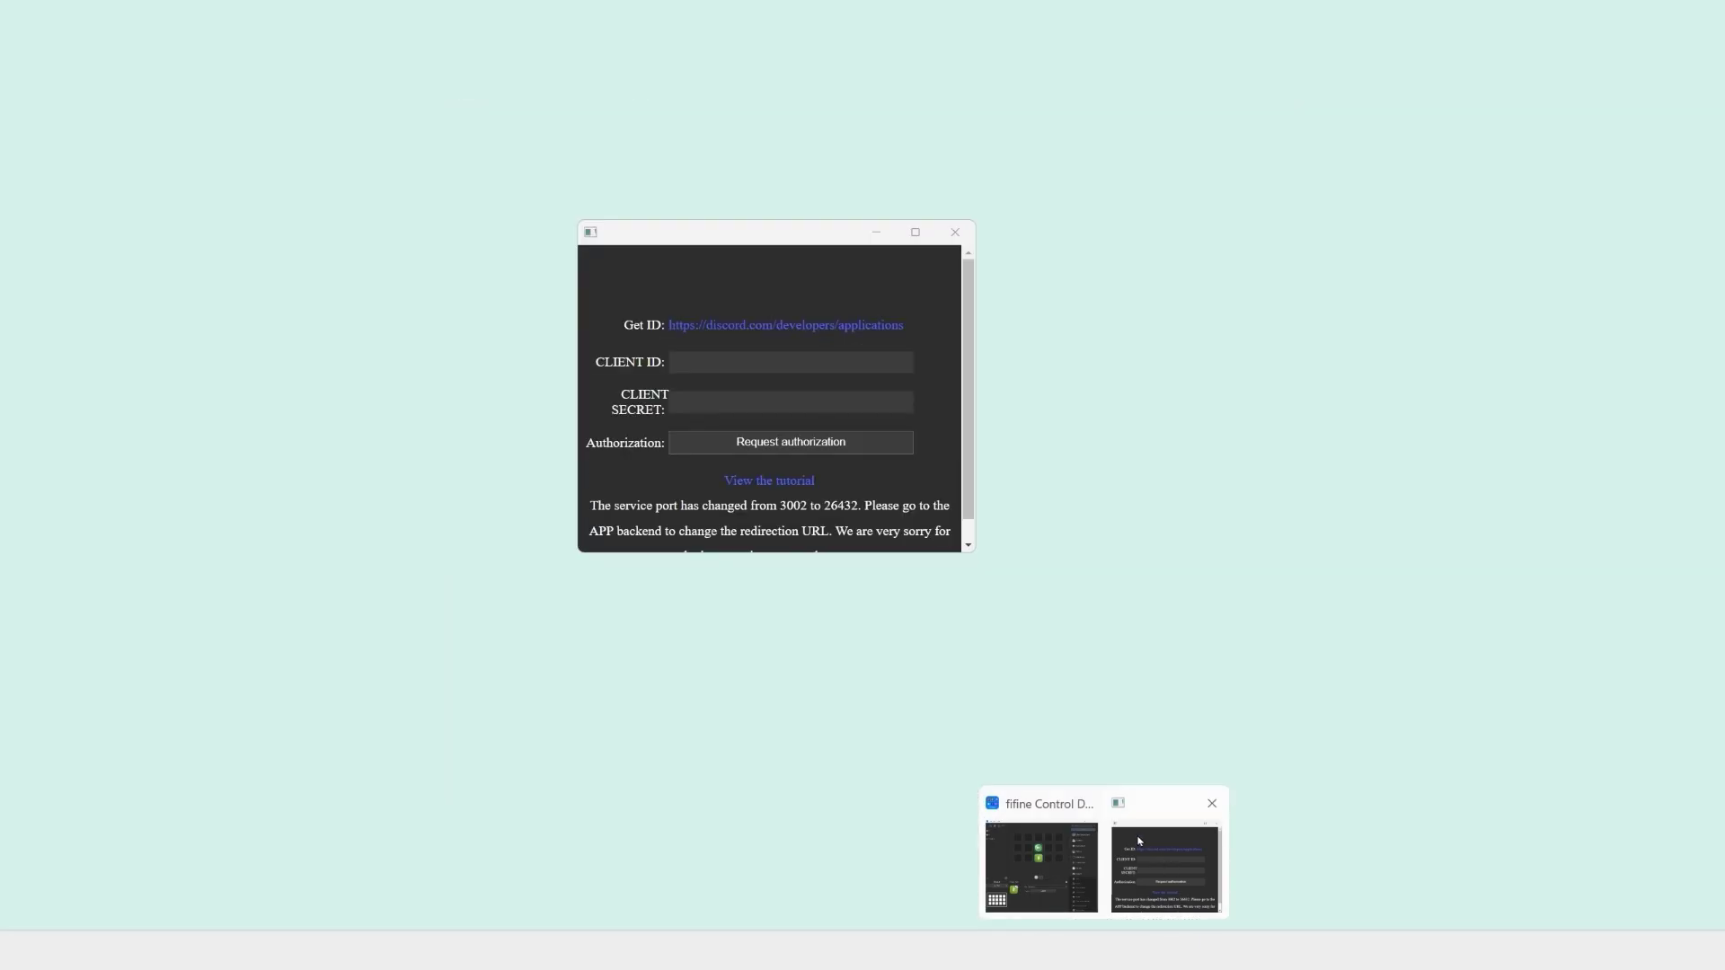
pyautogui.click(1138, 840)
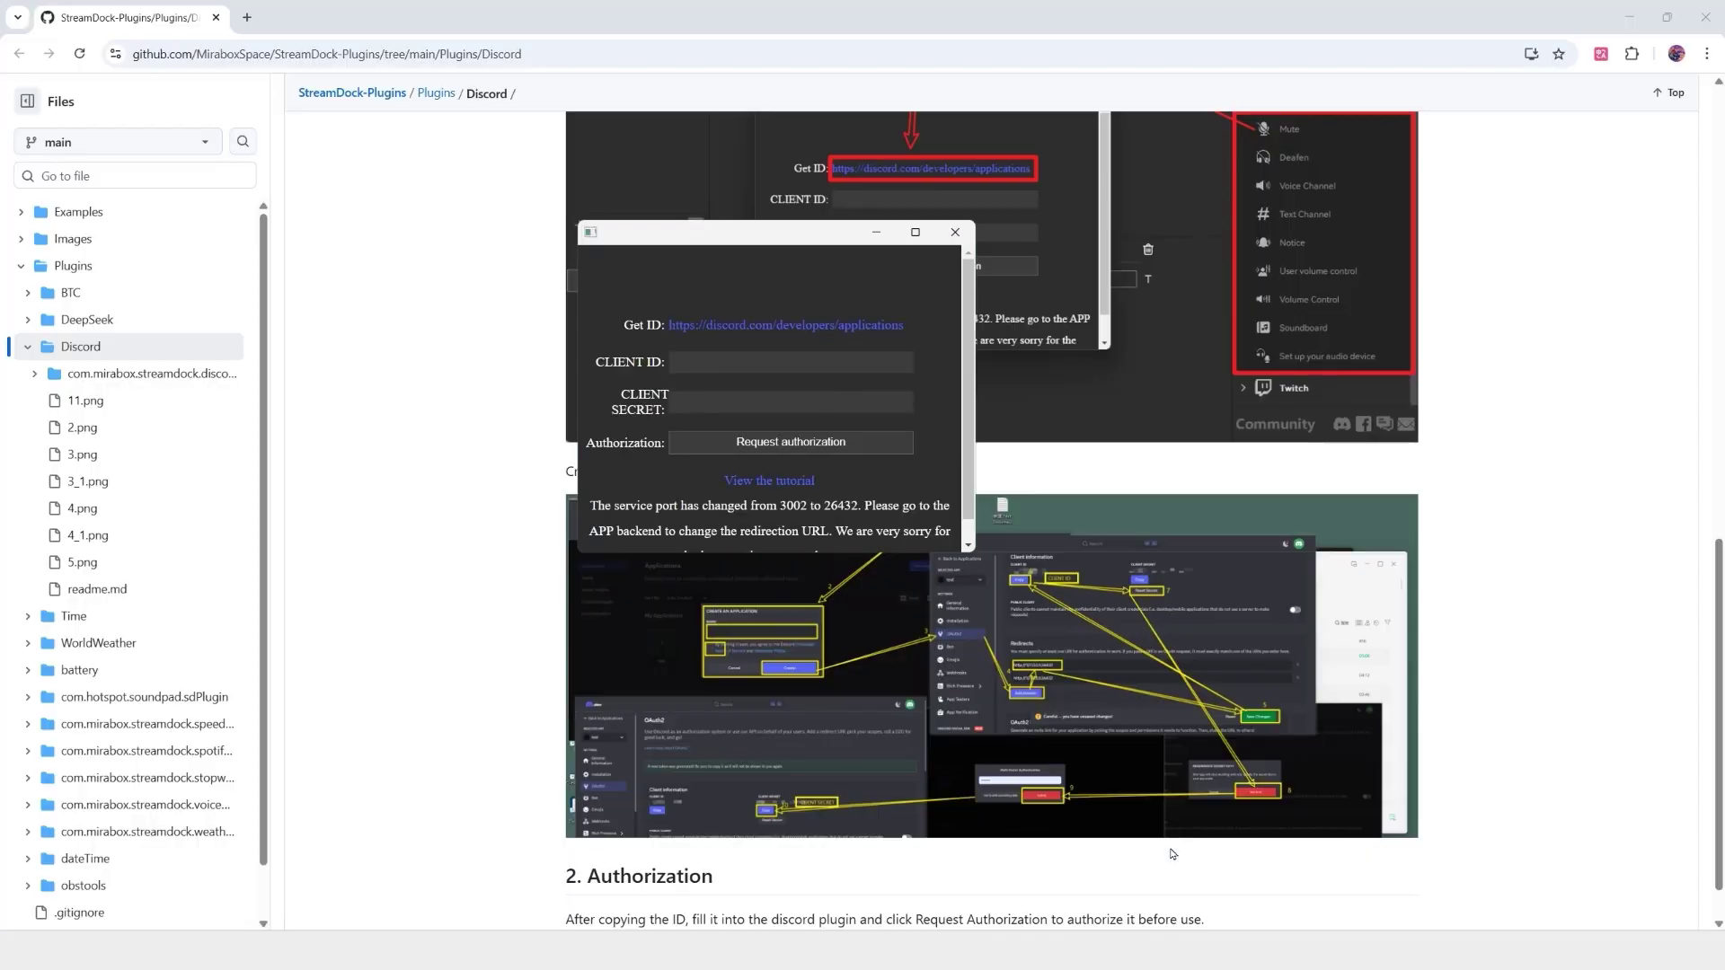
# Create a Discord developer application named '000', accepting the Terms of Service
pyautogui.click(830, 335)
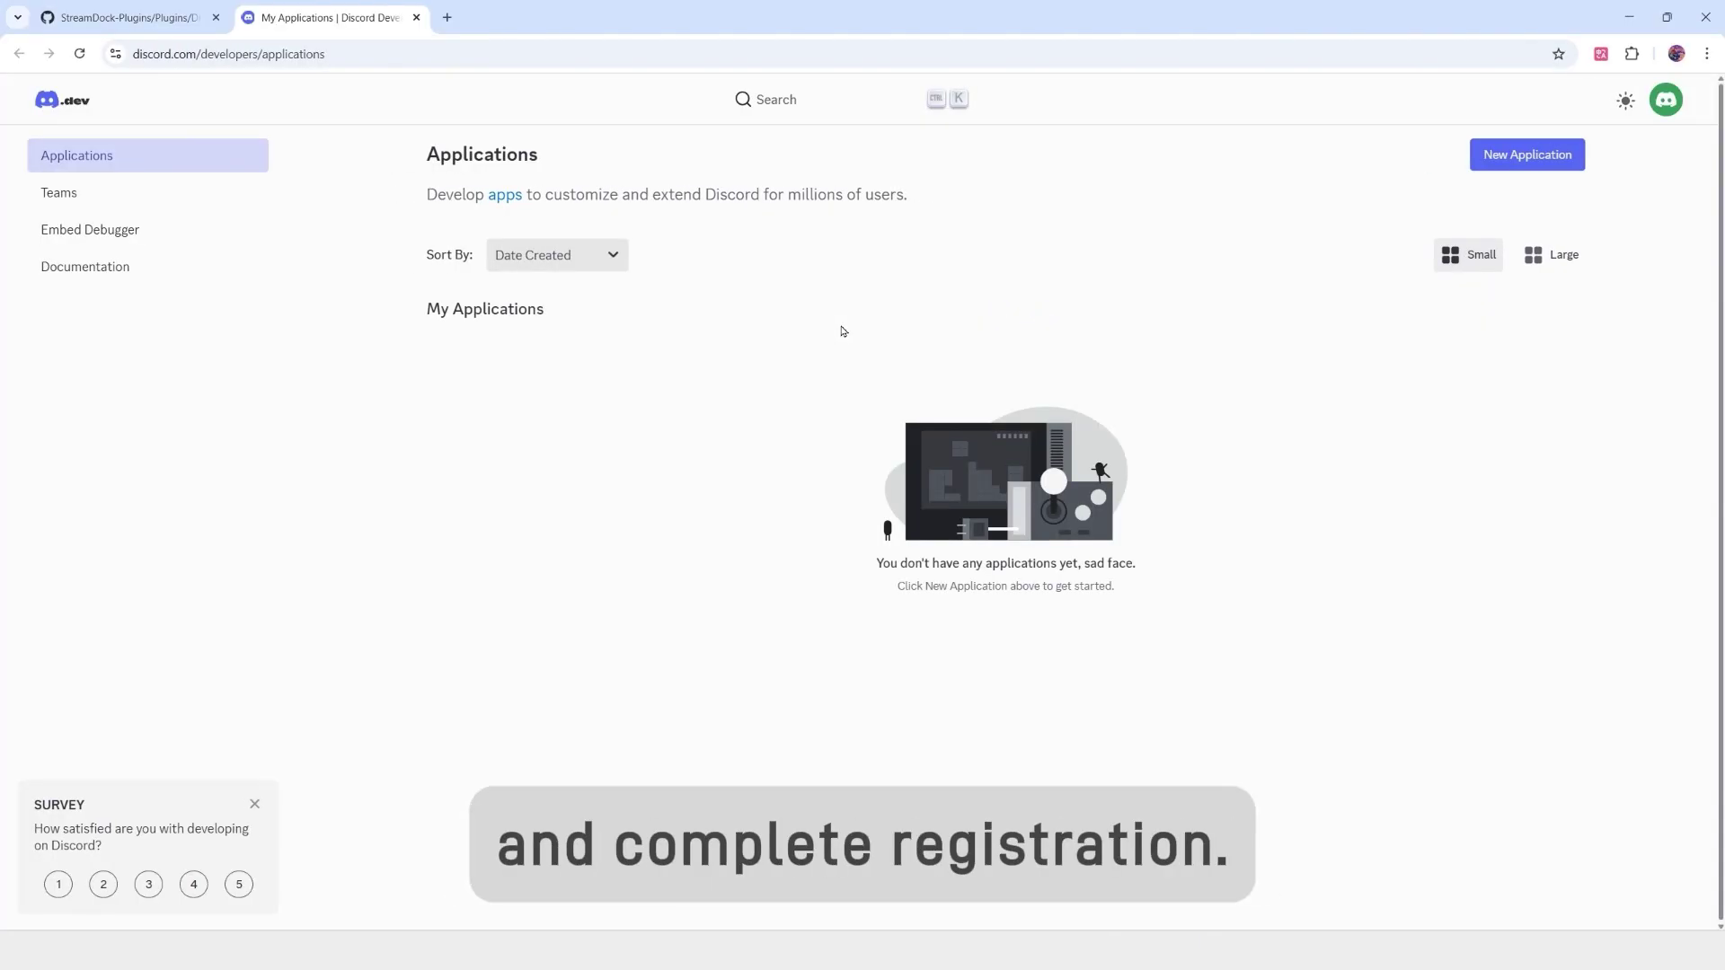
pyautogui.click(1480, 167)
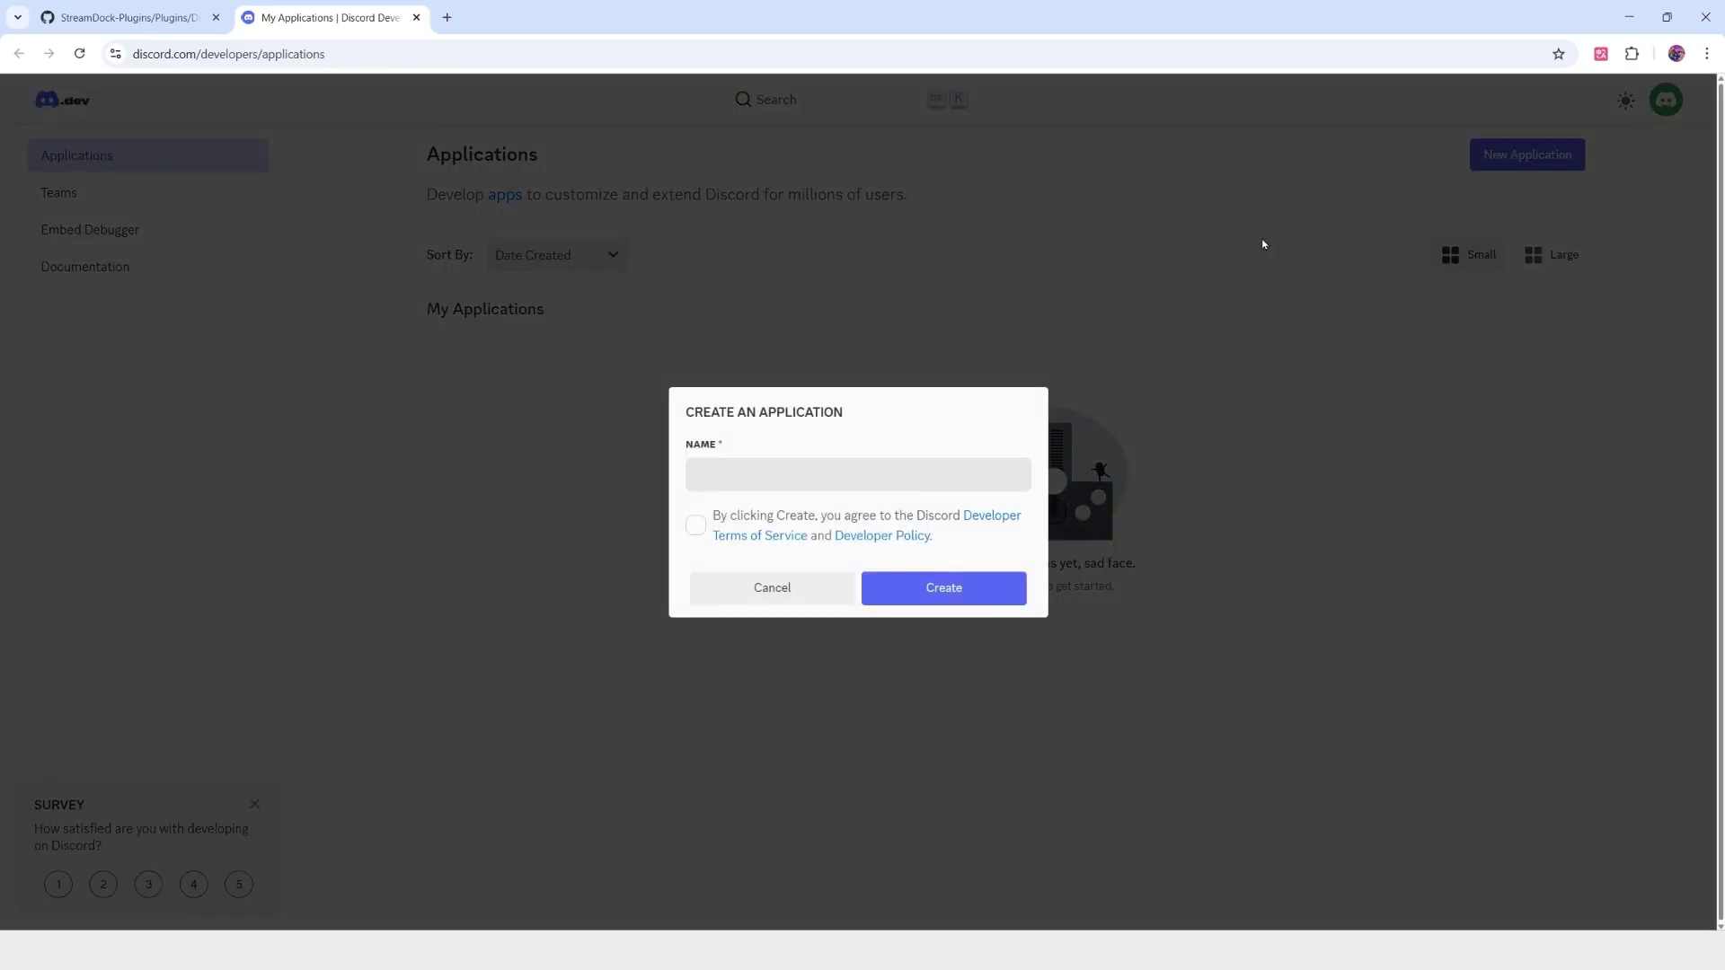
pyautogui.click(865, 472)
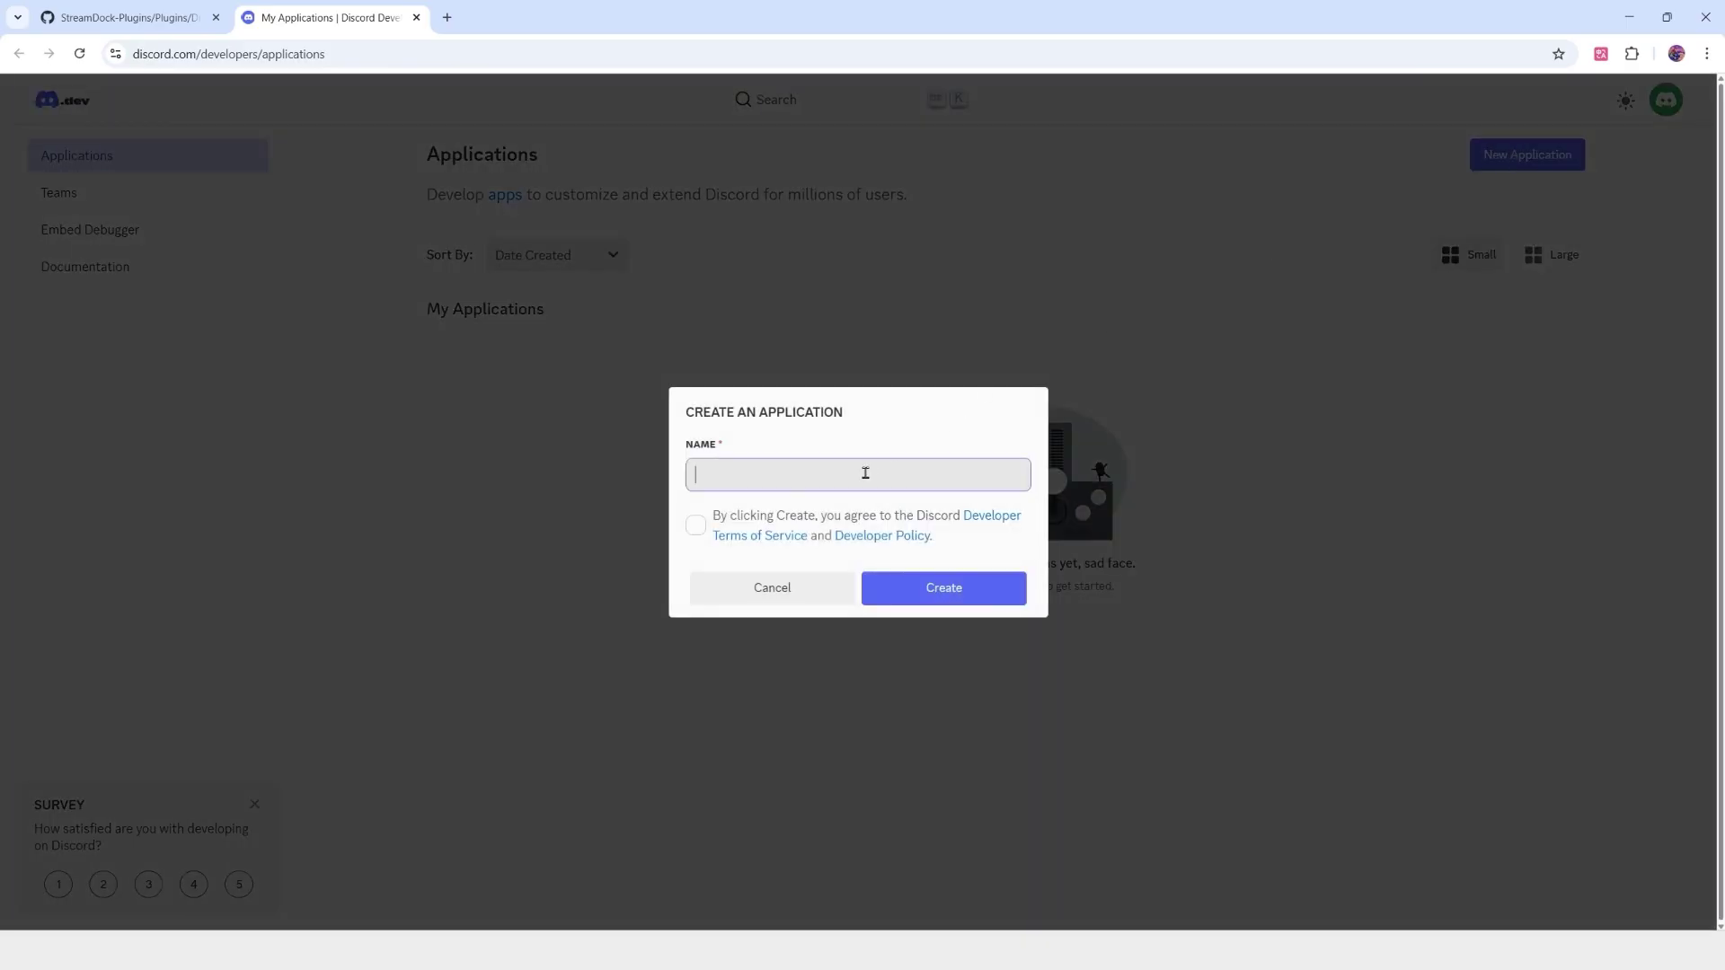
pyautogui.write('000')
pyautogui.click(696, 526)
pyautogui.click(912, 582)
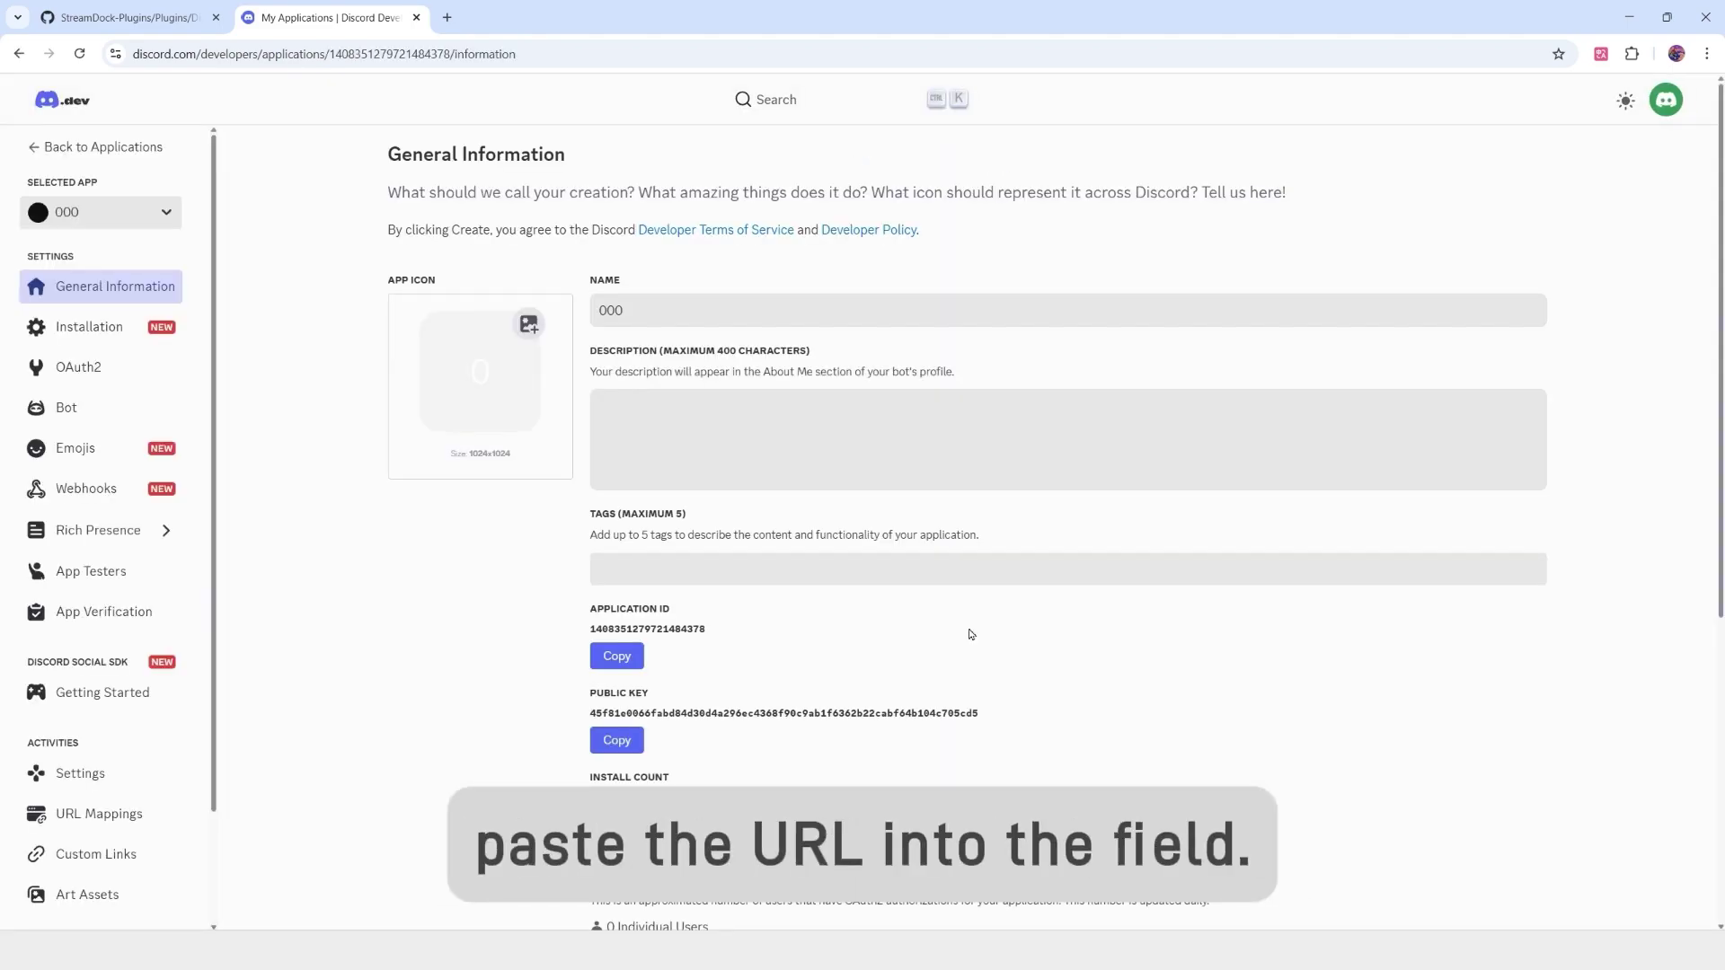
pyautogui.click(128, 370)
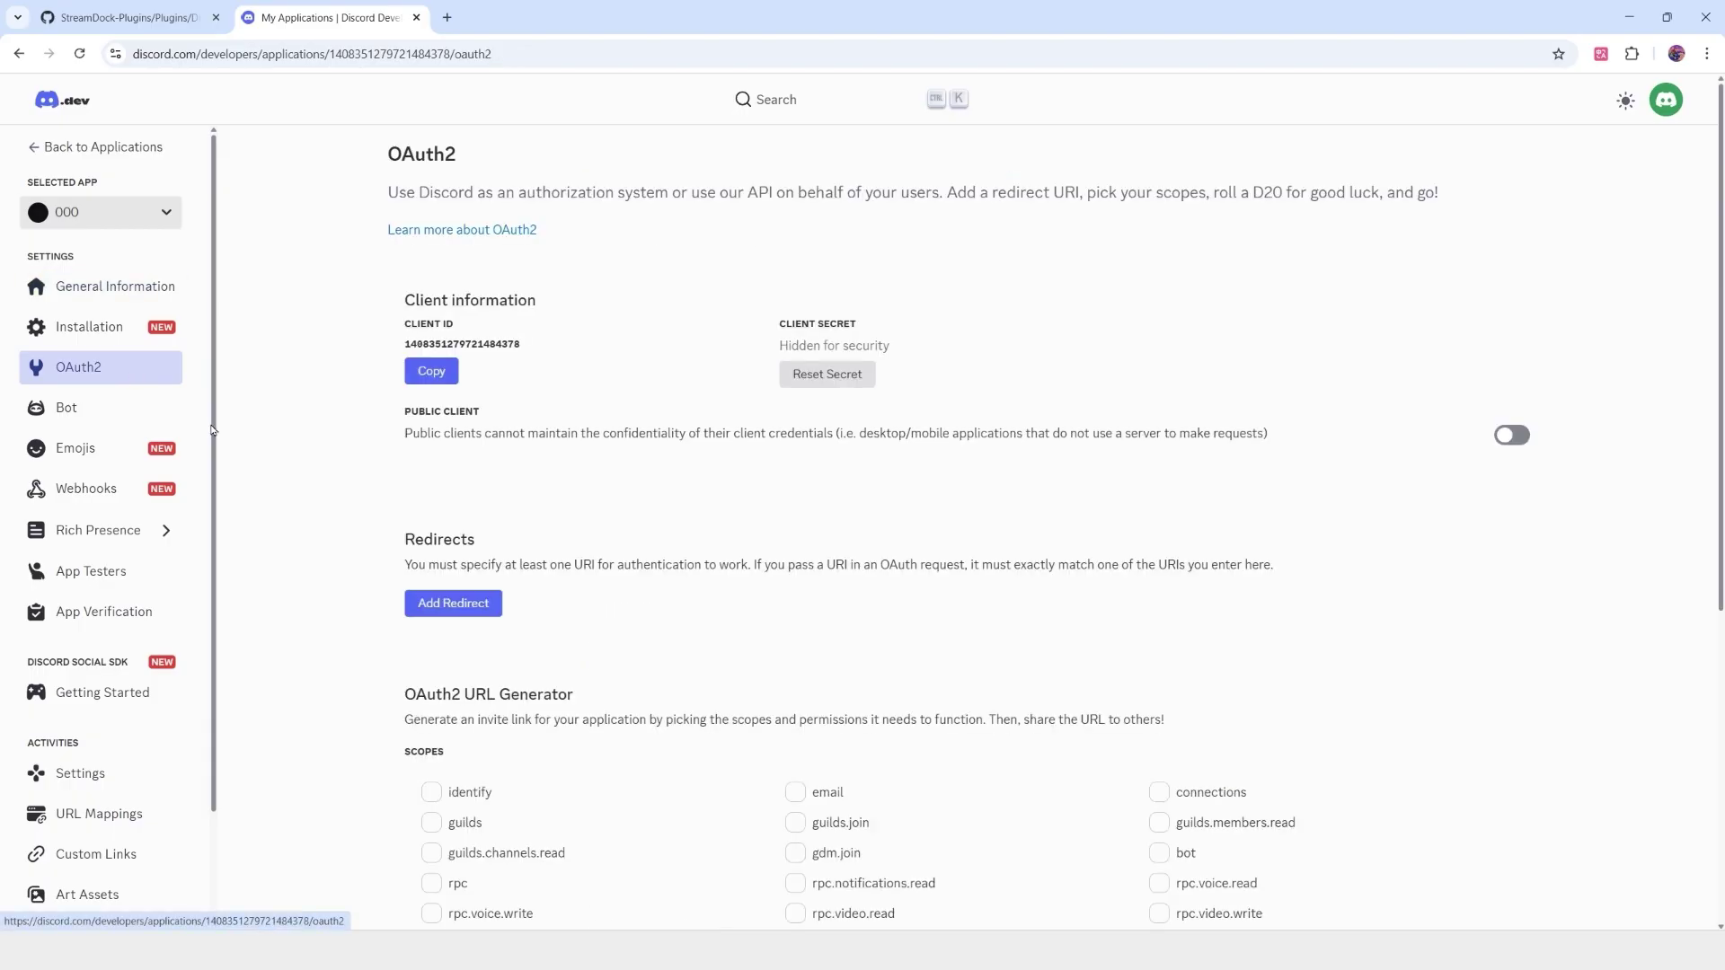
pyautogui.click(453, 605)
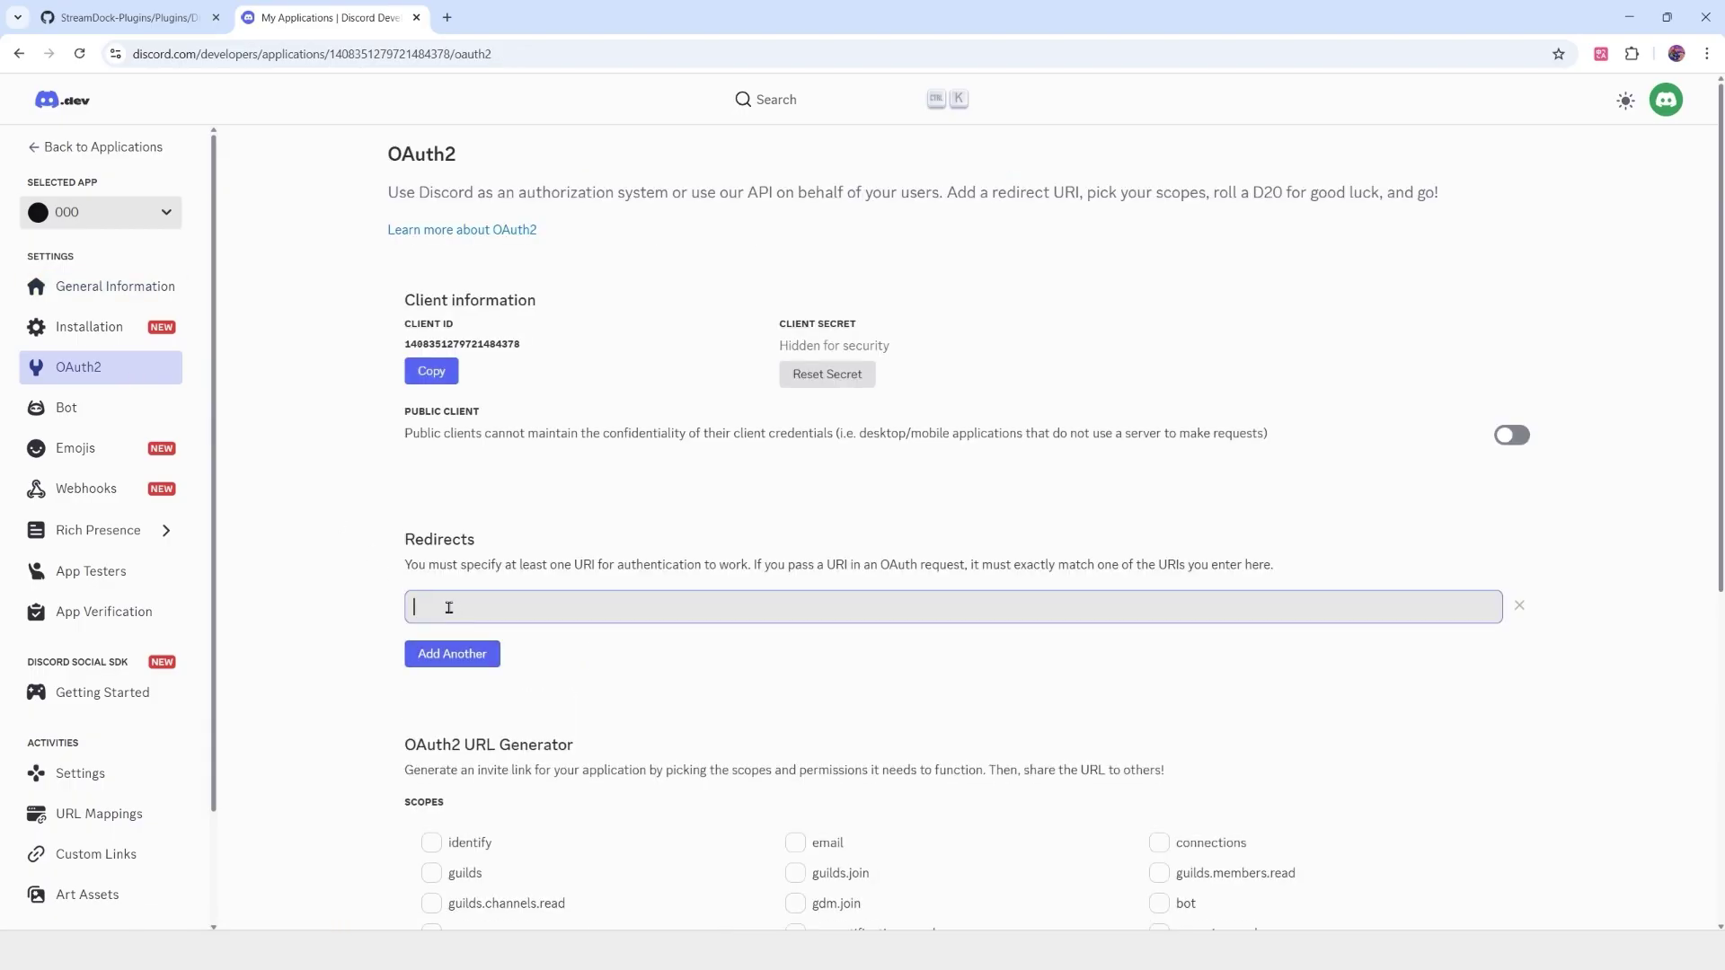
pyautogui.write('http://127.0.0.1:26432')
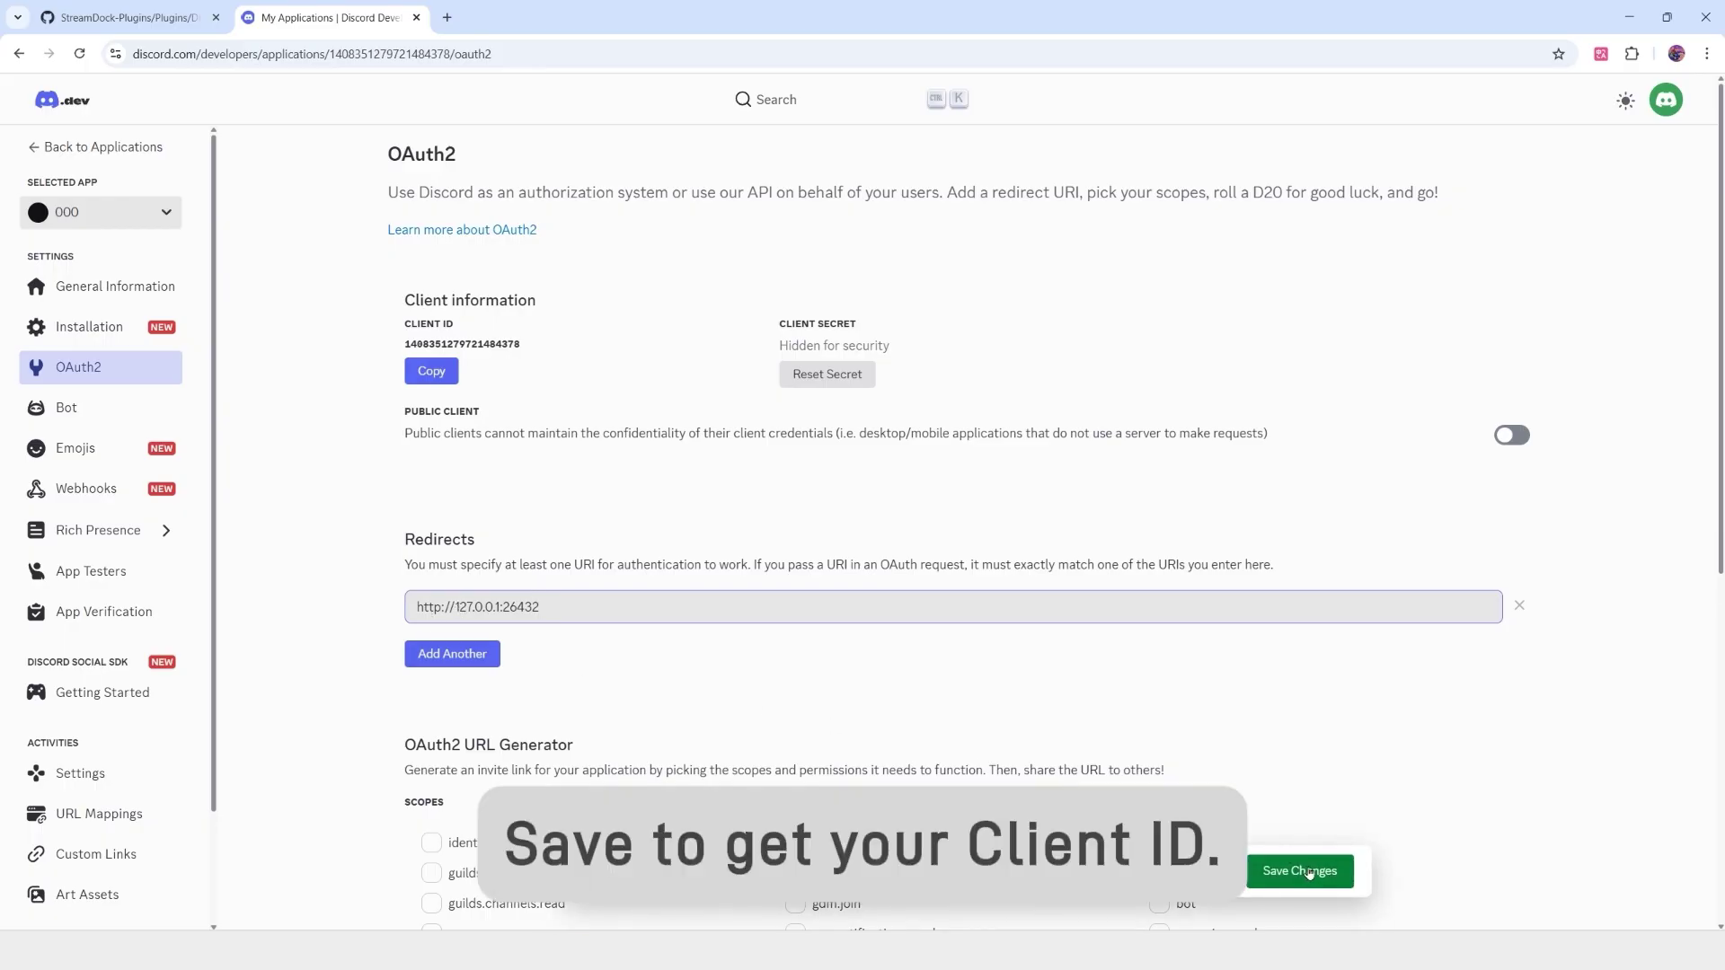
pyautogui.click(1315, 870)
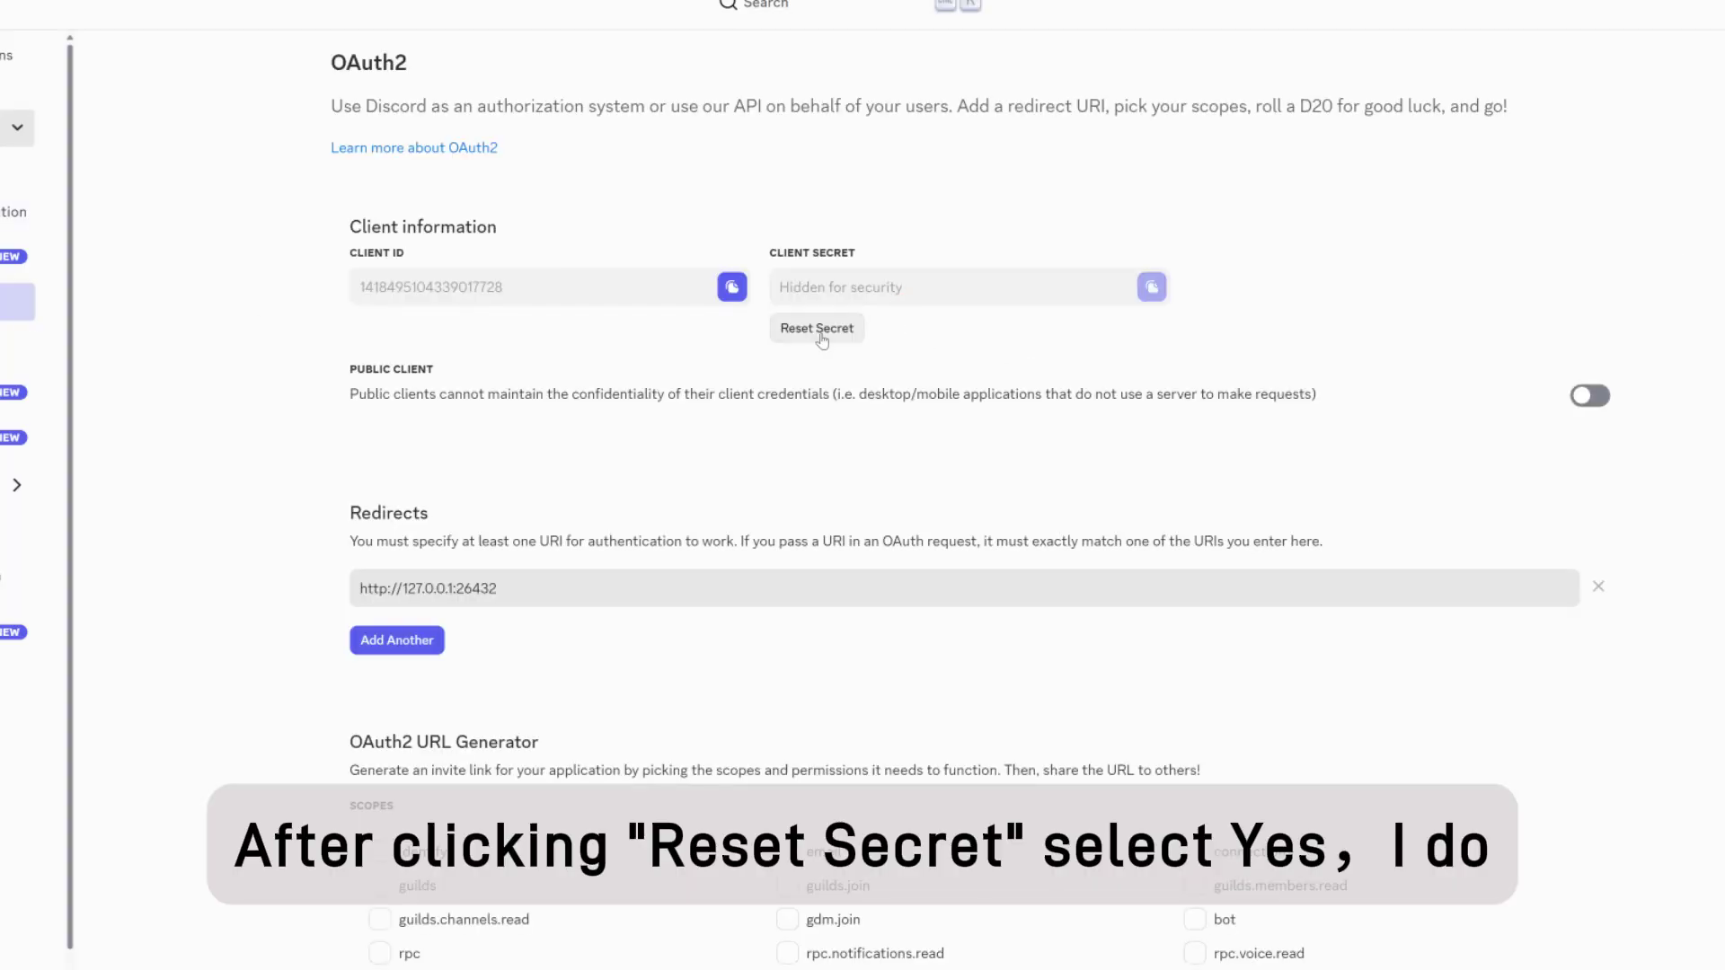
# Request a client secret reset, confirm it, and submit the account password
pyautogui.click(818, 331)
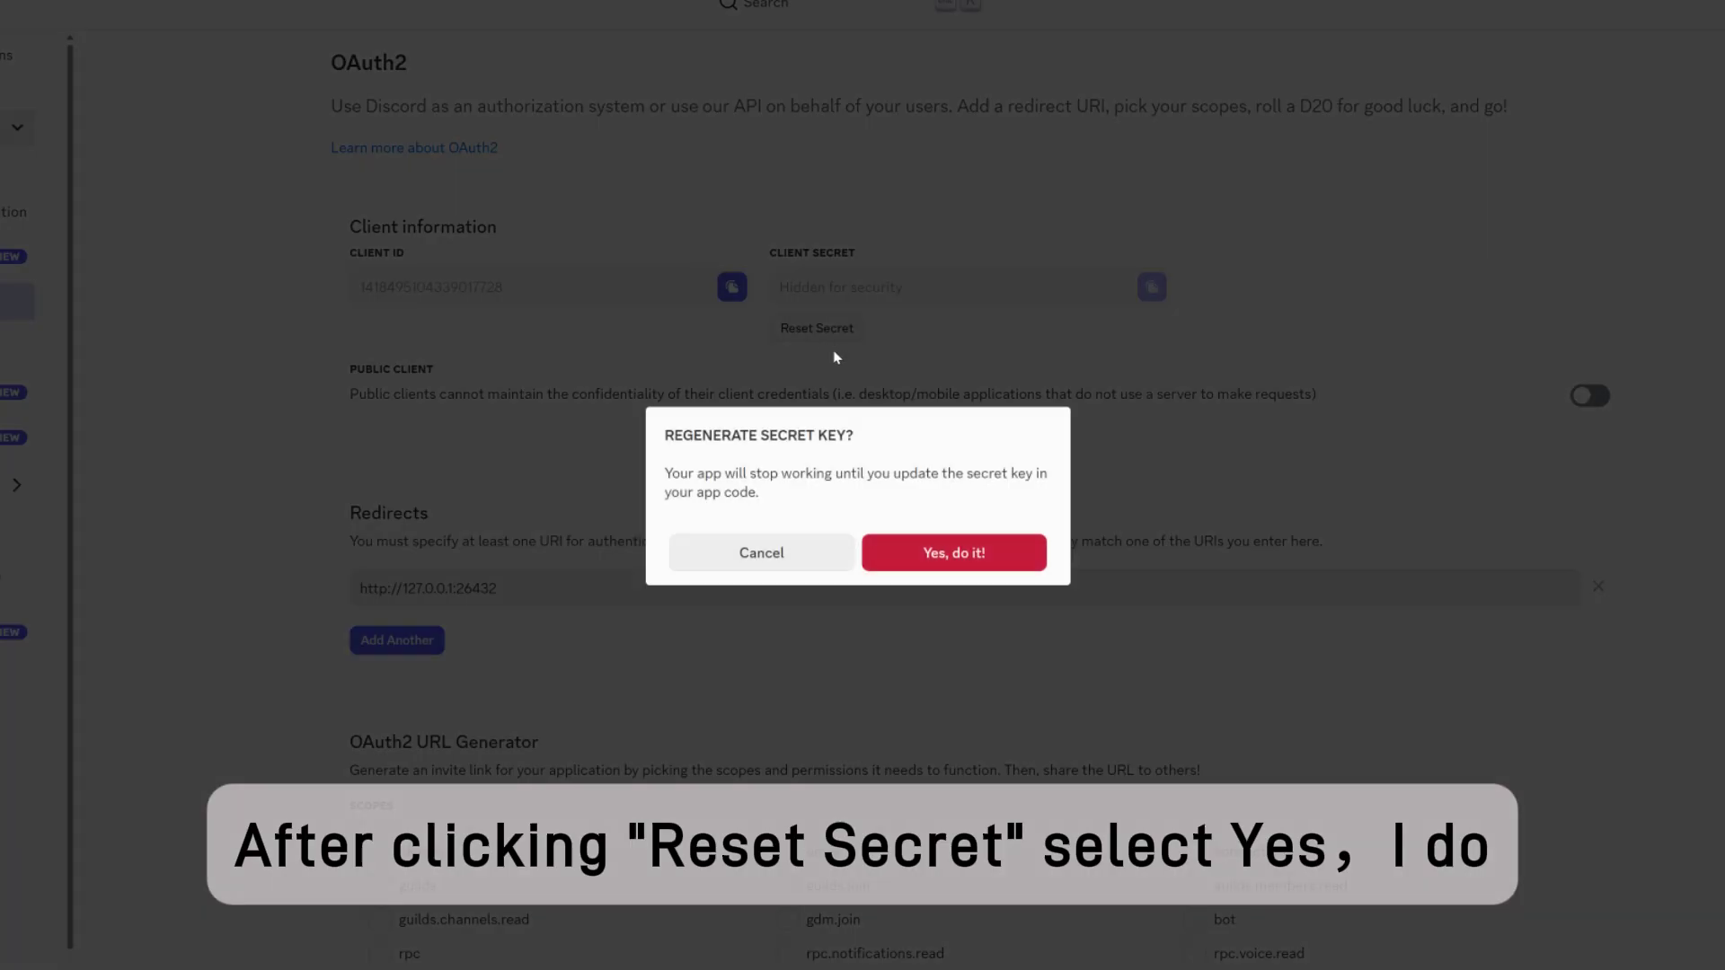
pyautogui.click(925, 550)
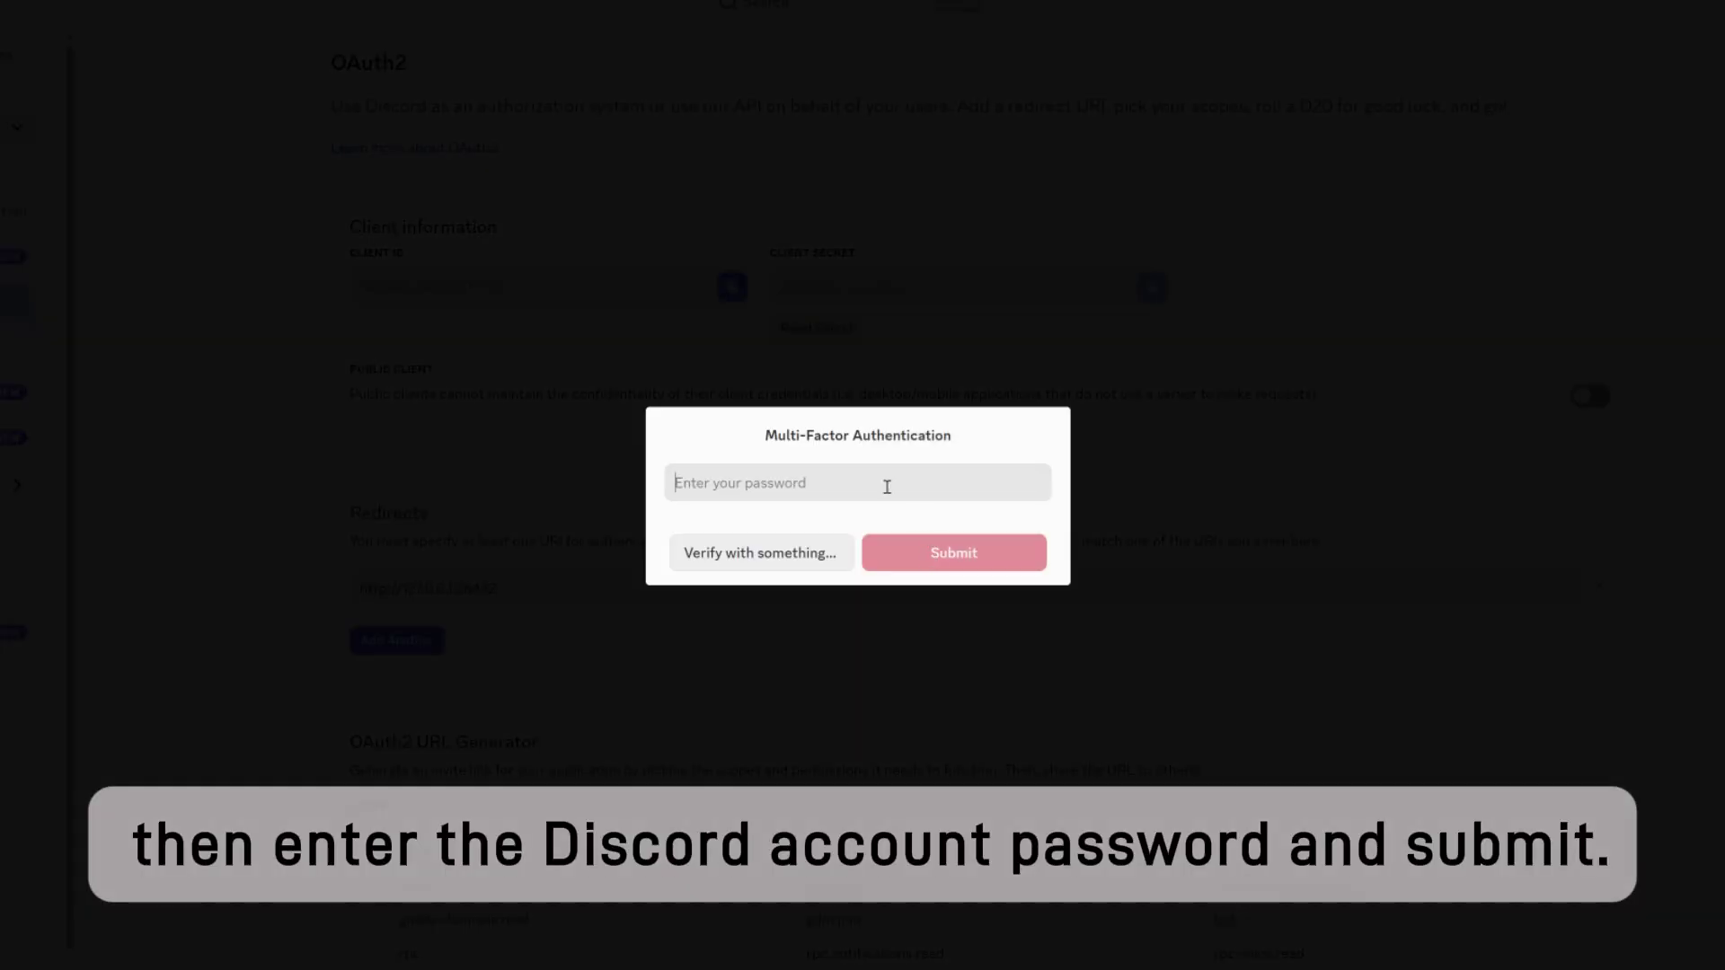
pyautogui.write('•')
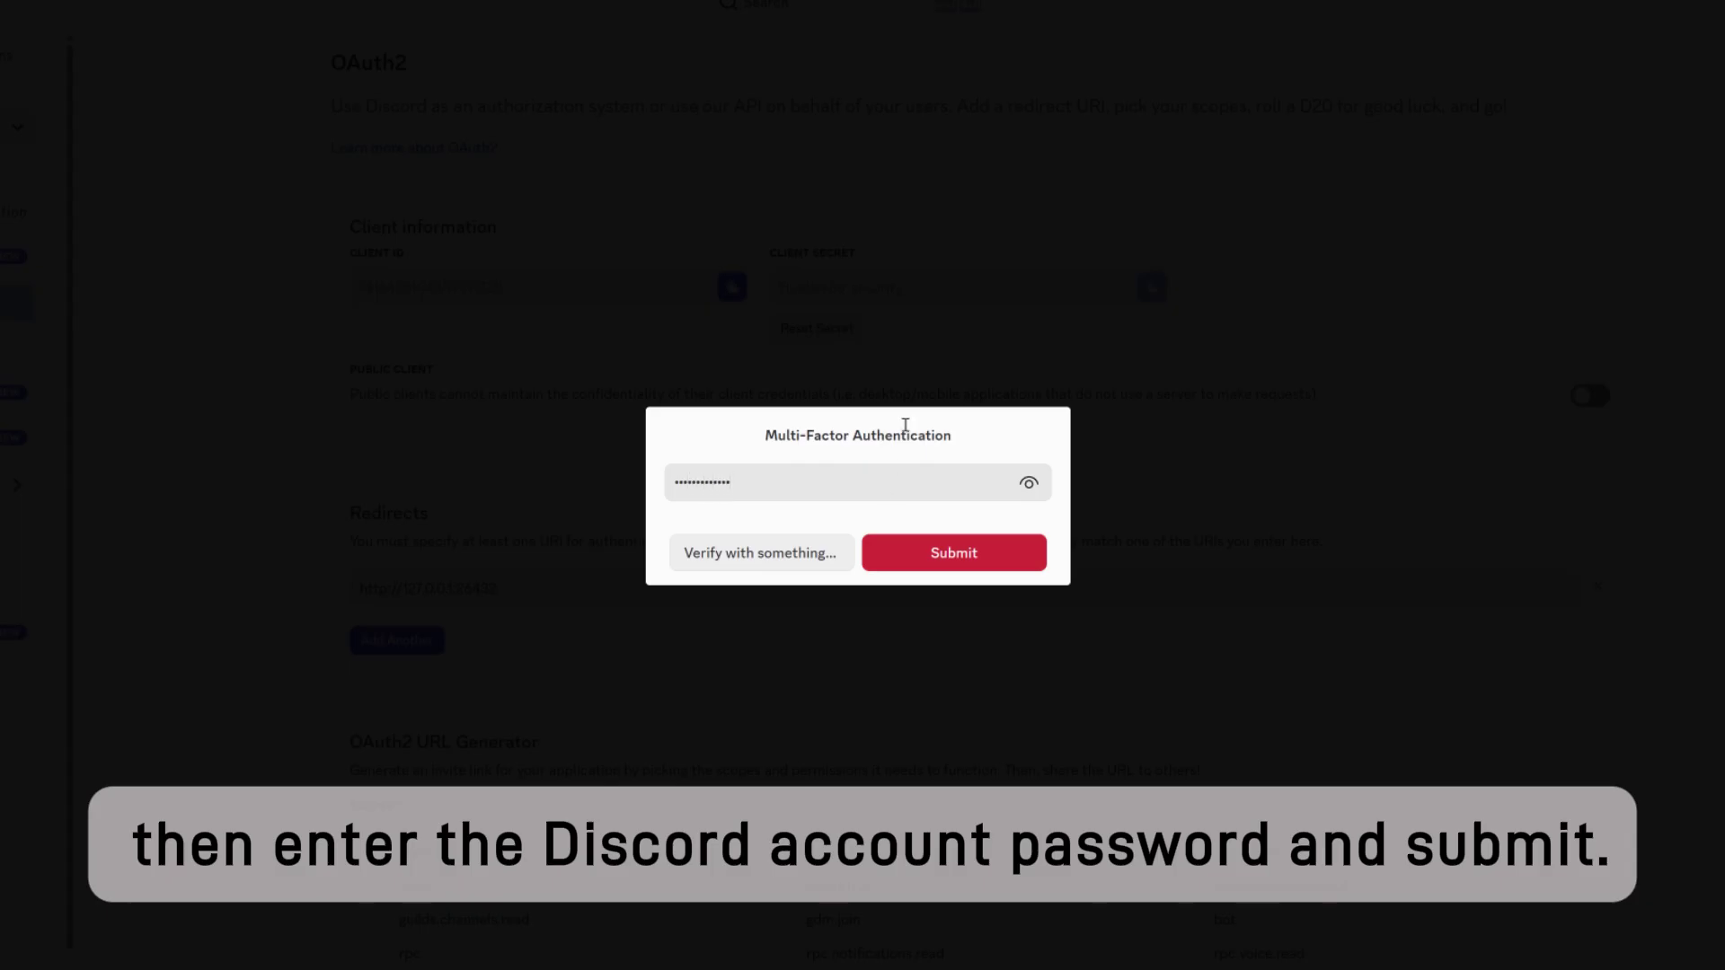
pyautogui.click(946, 555)
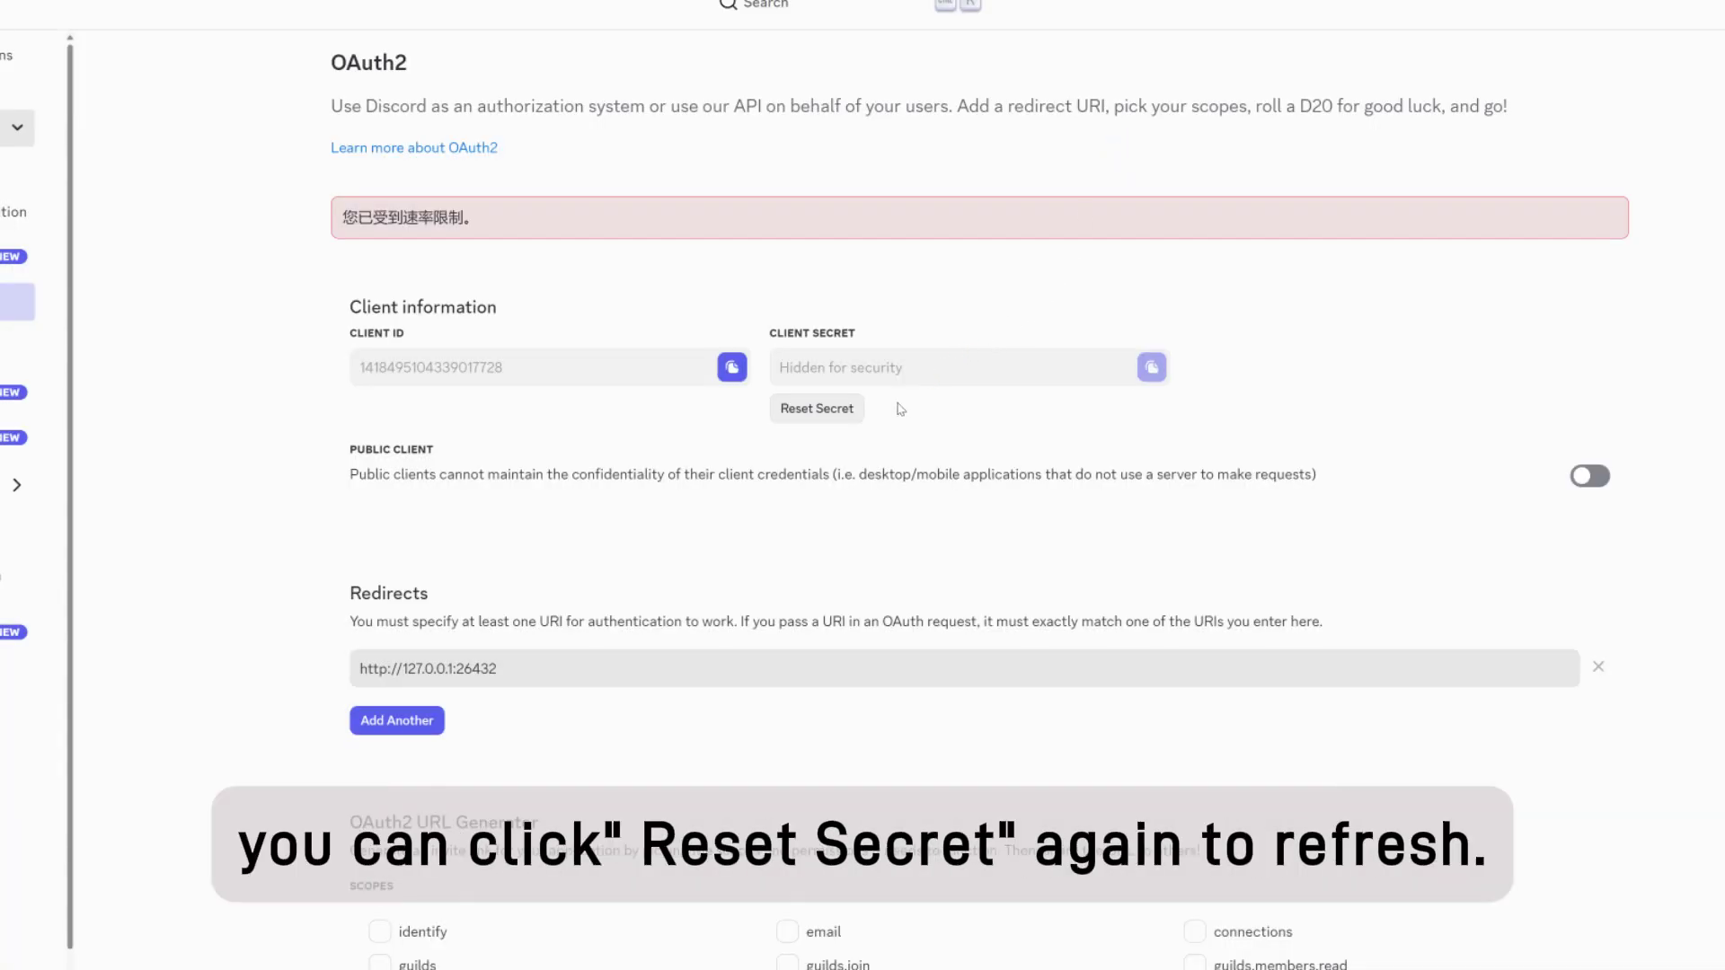
# After the rate-limit error, reset the client secret again and confirm
pyautogui.scroll(-3, 875, 471)
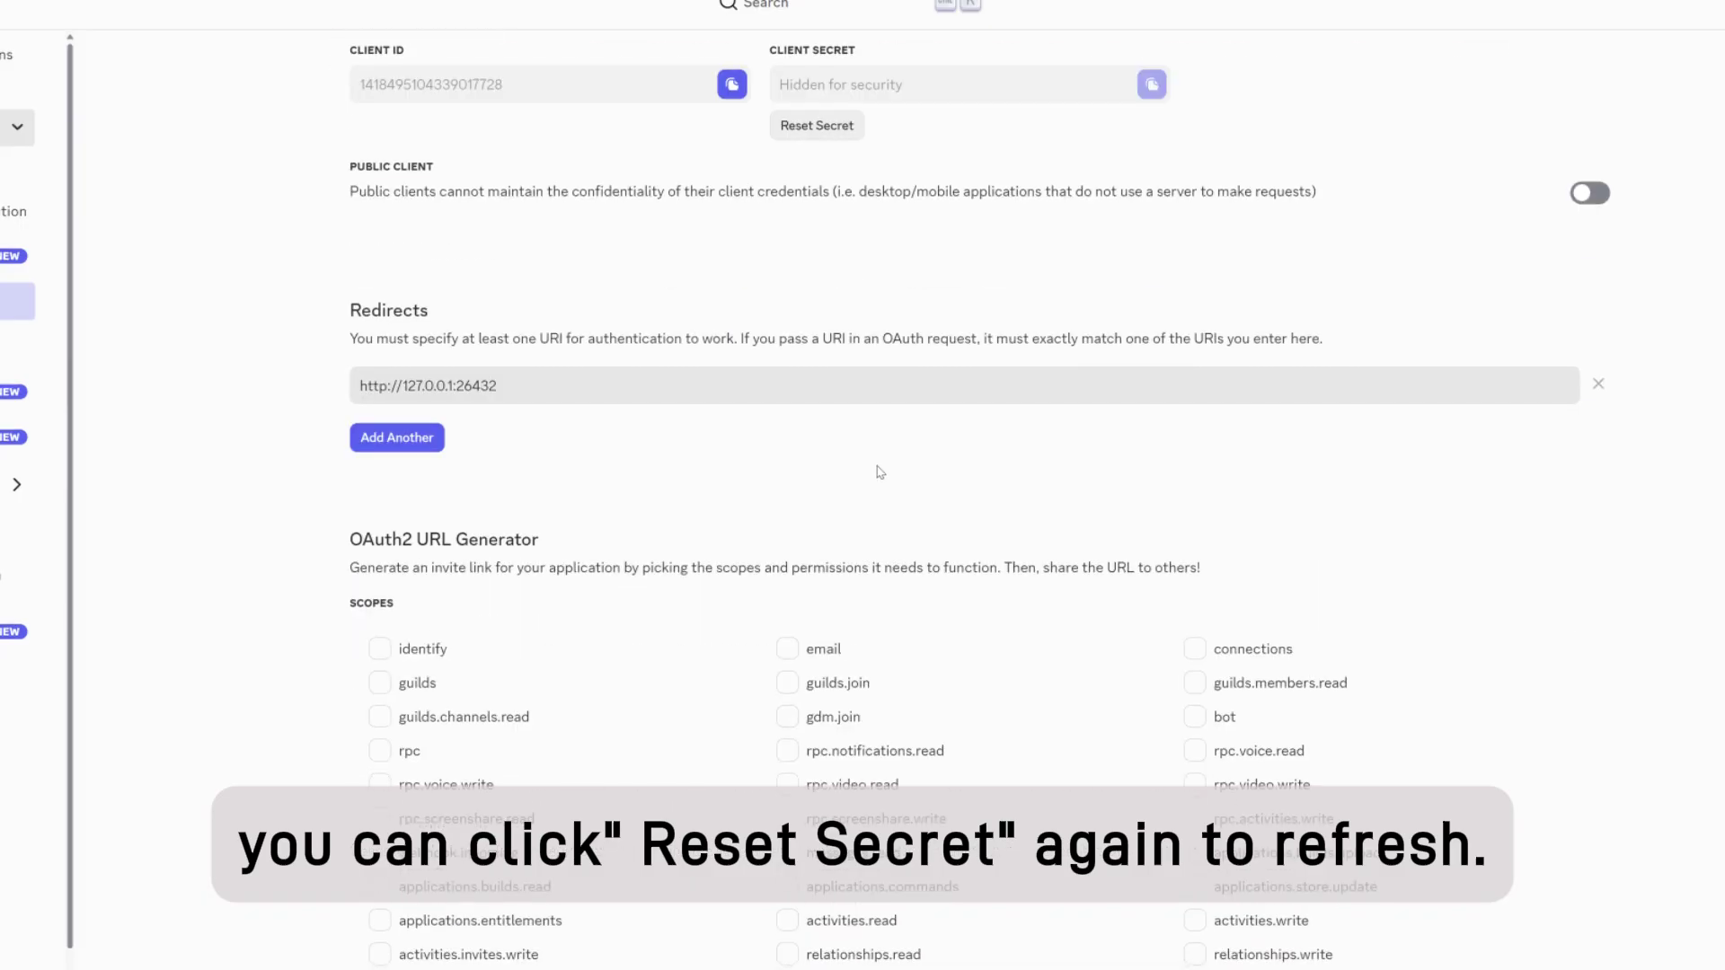
pyautogui.scroll(3, 876, 471)
pyautogui.click(832, 413)
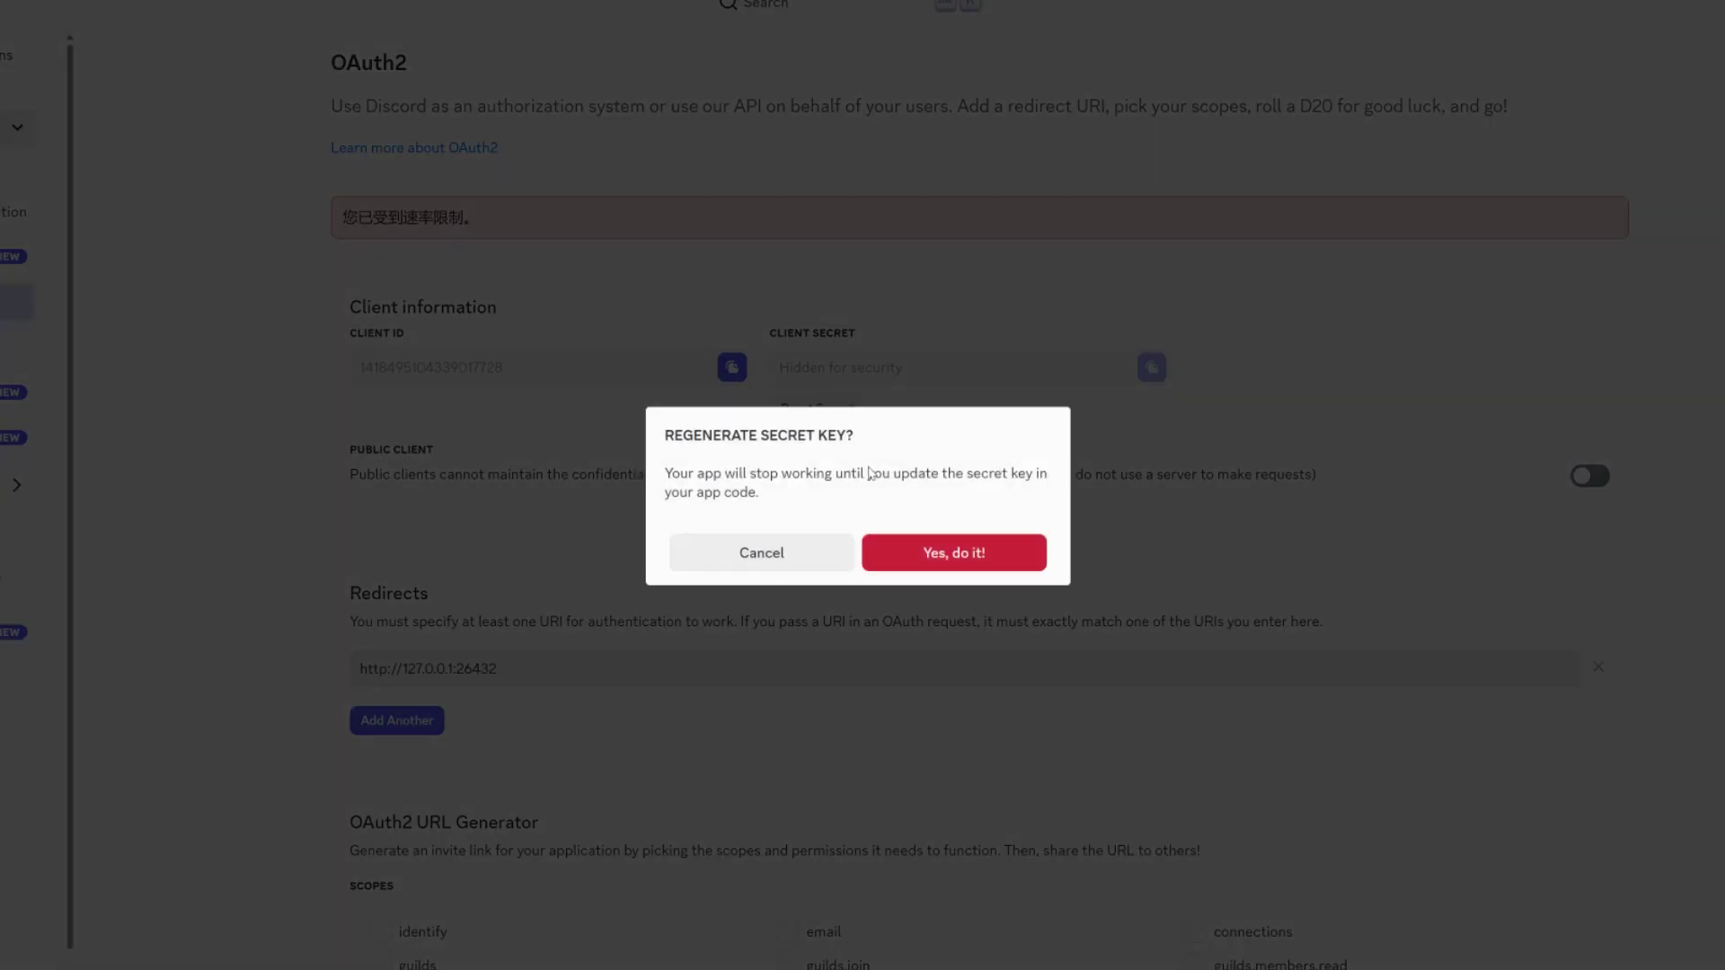
pyautogui.click(952, 555)
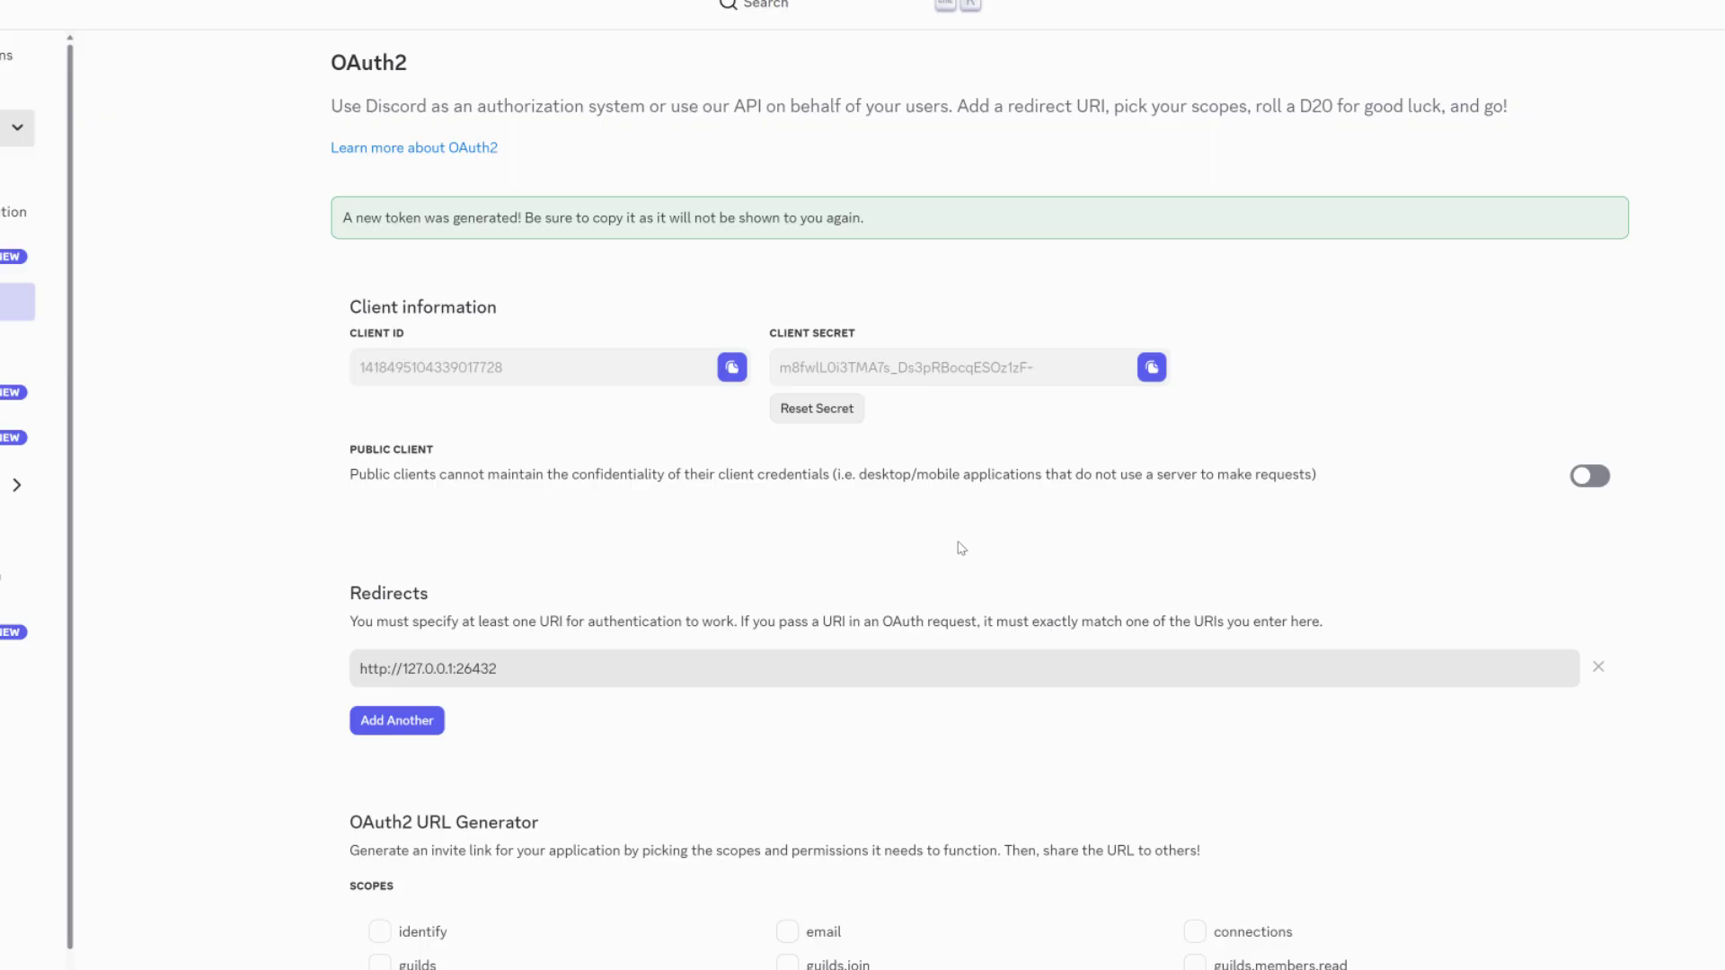
# Copy the app's Client ID and paste it into the Discord plugin's CLIENT ID field
pyautogui.click(731, 368)
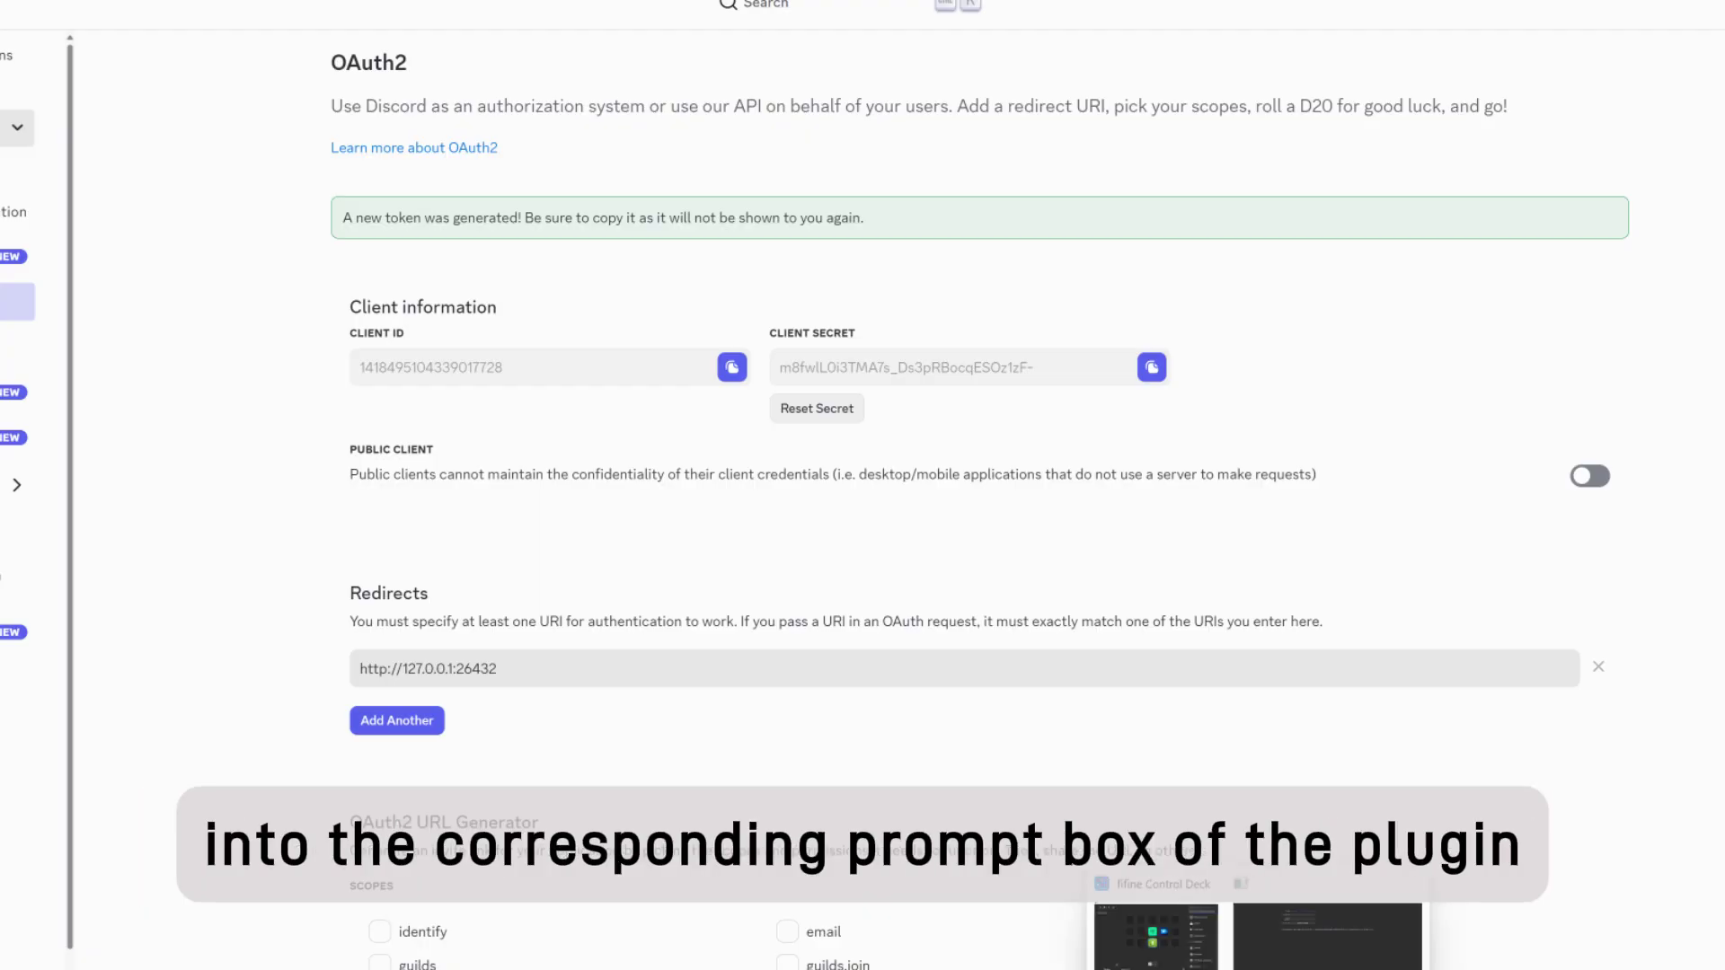
pyautogui.click(1194, 957)
pyautogui.rightClick(610, 61)
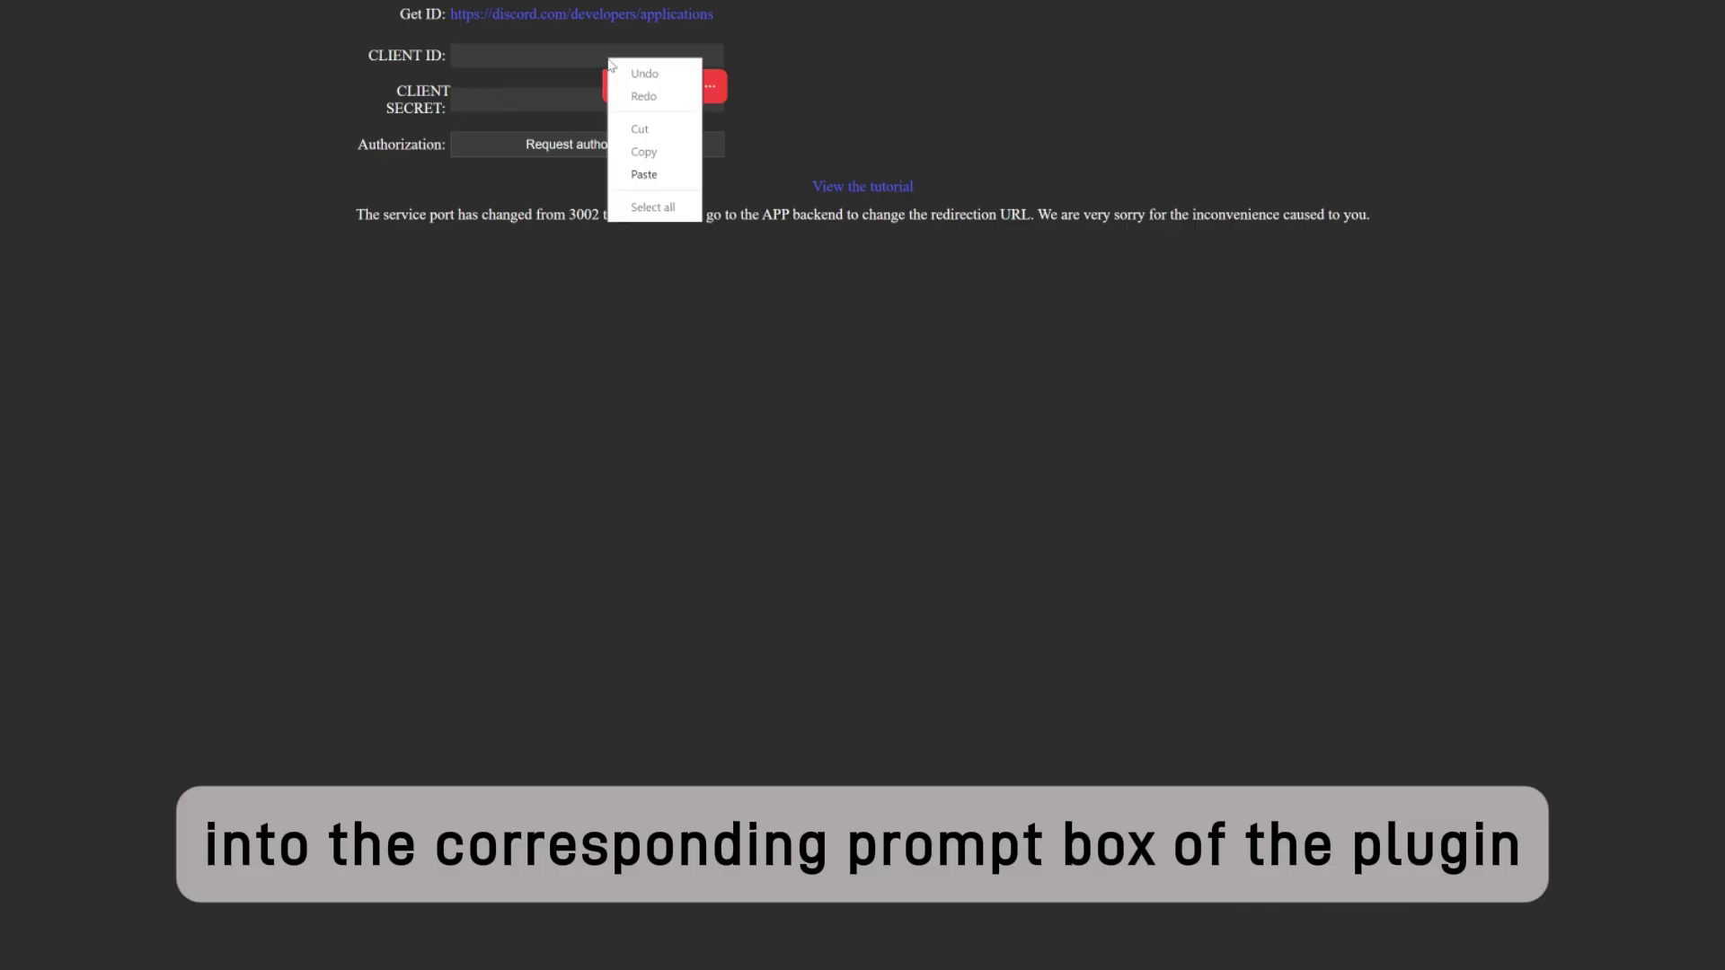
pyautogui.click(644, 174)
# Paste the newly generated Client Secret into the CLIENT SECRET field and request Discord authorization
pyautogui.click(587, 99)
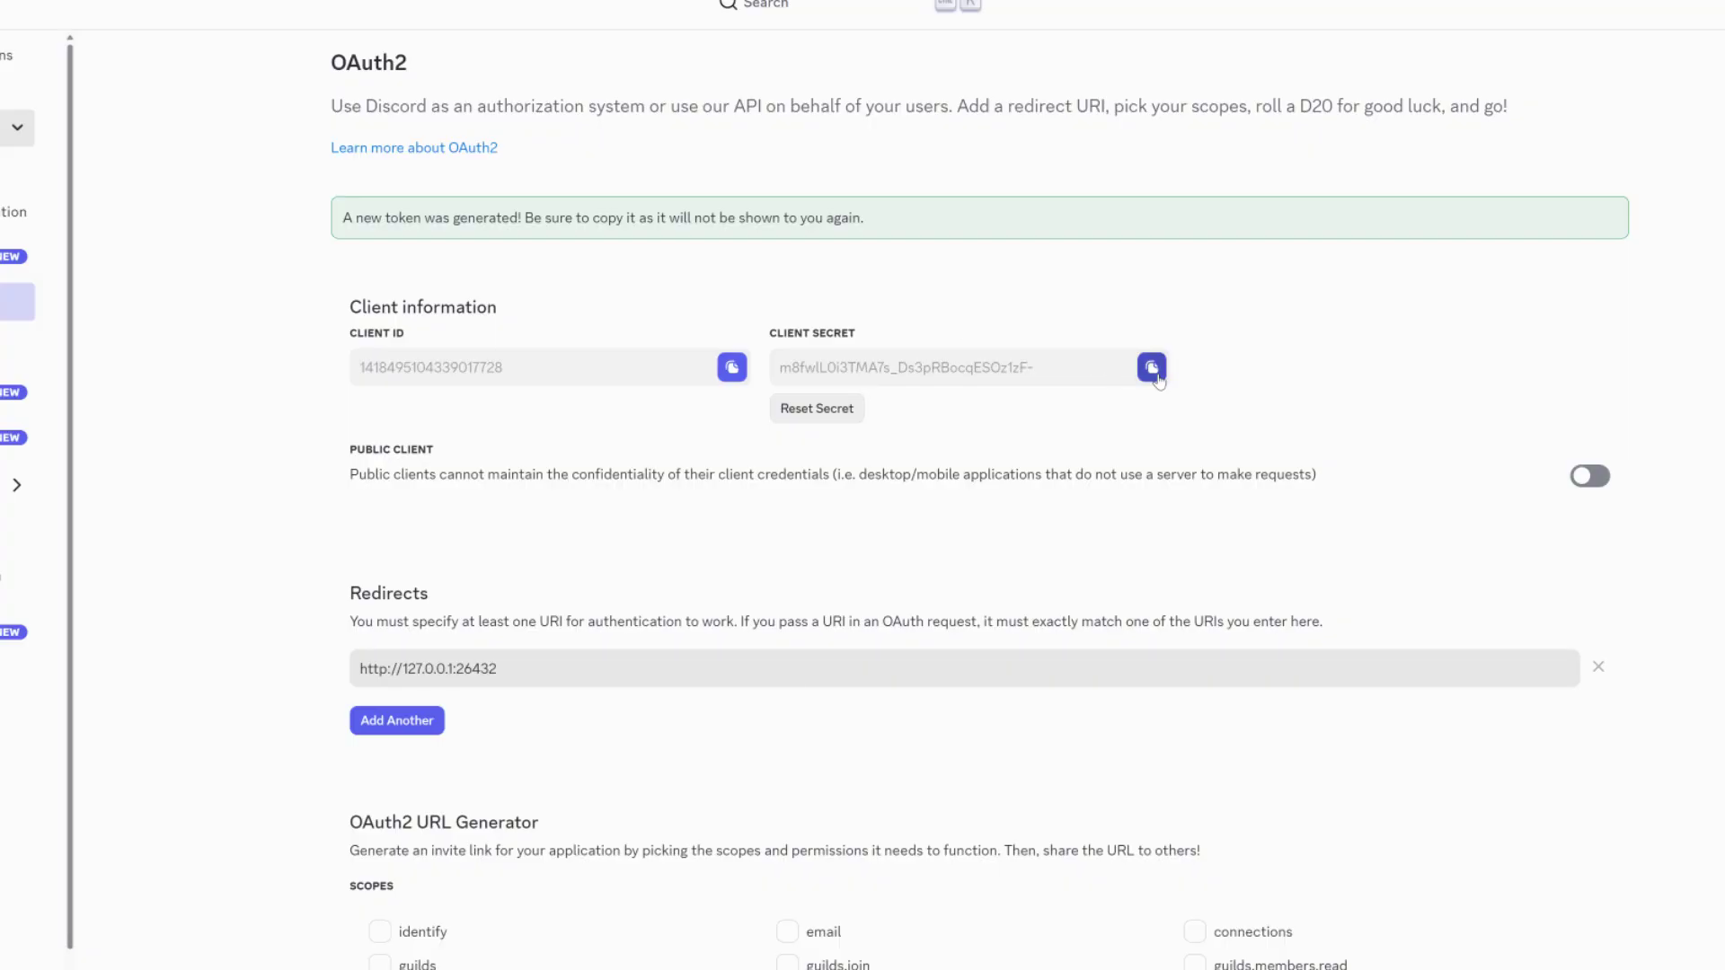
pyautogui.click(1152, 369)
pyautogui.rightClick(521, 101)
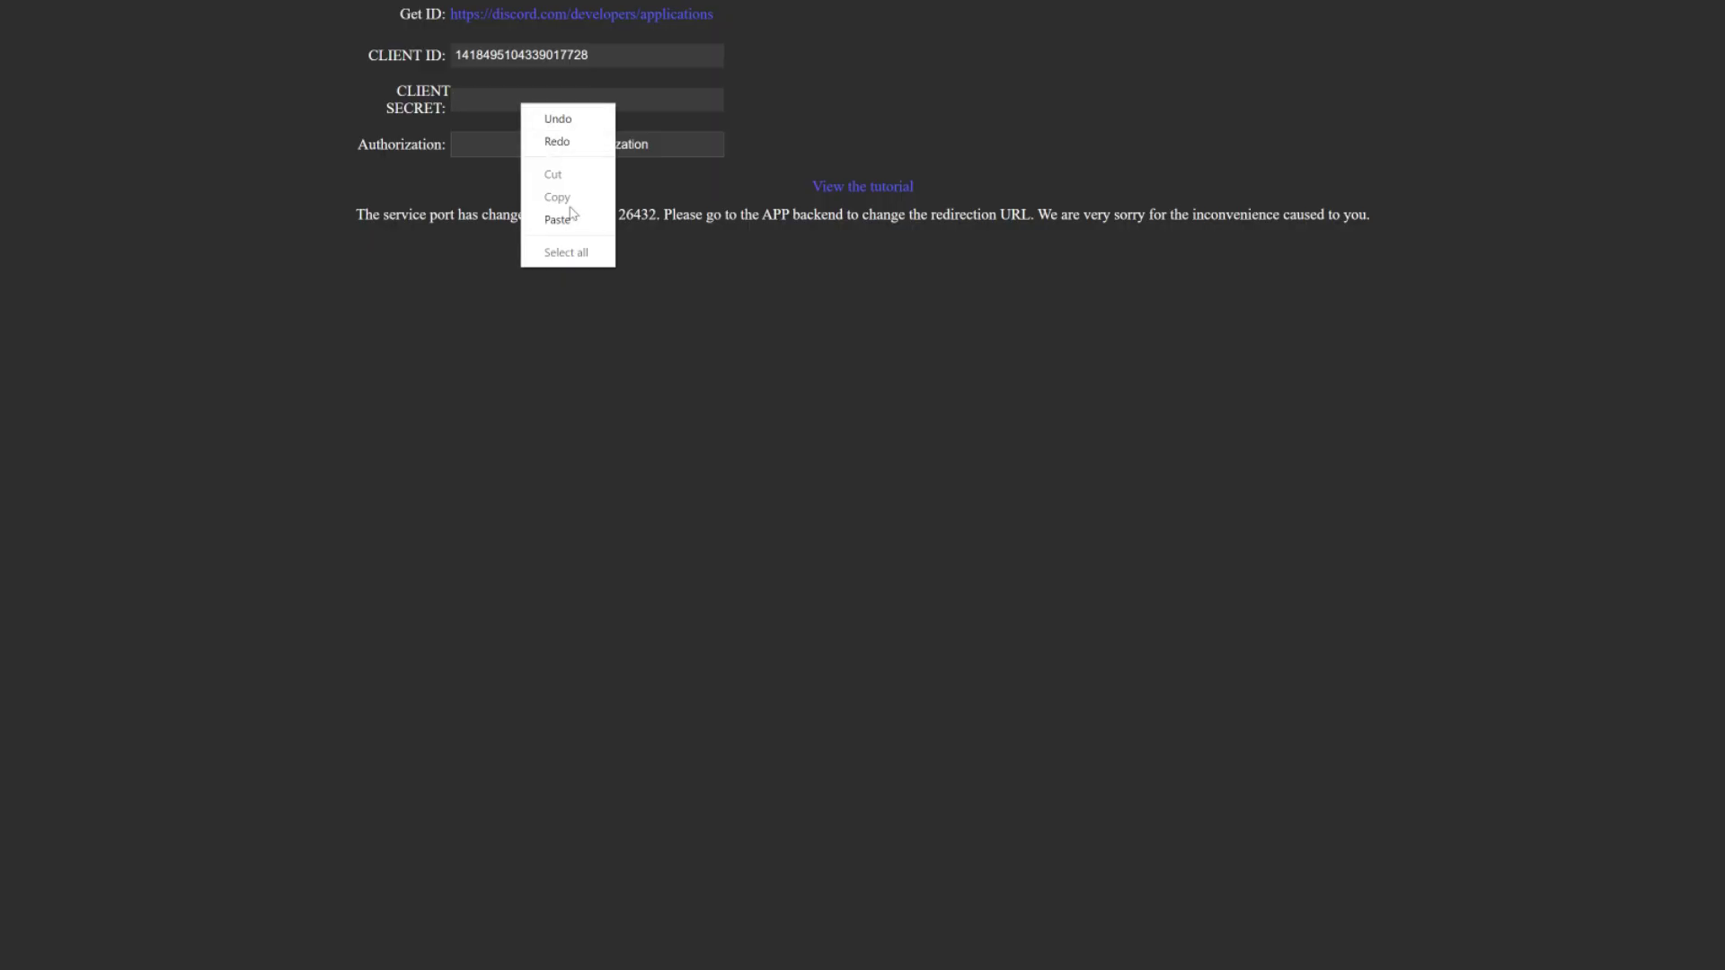
pyautogui.click(570, 220)
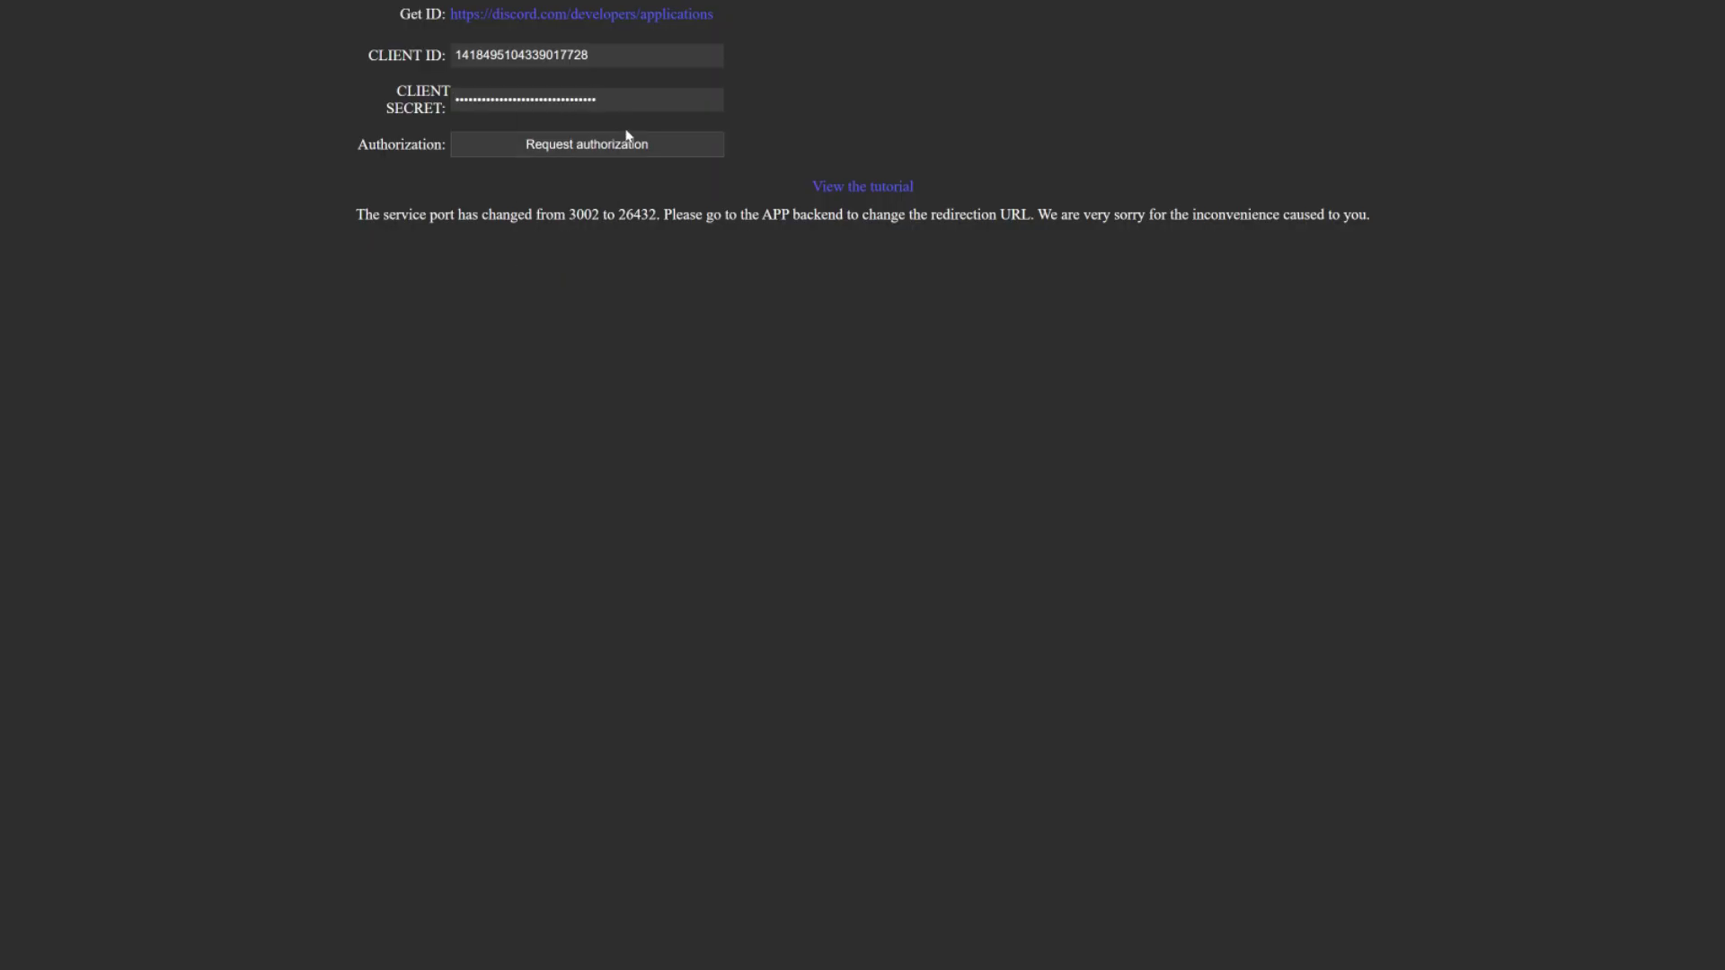
pyautogui.click(631, 151)
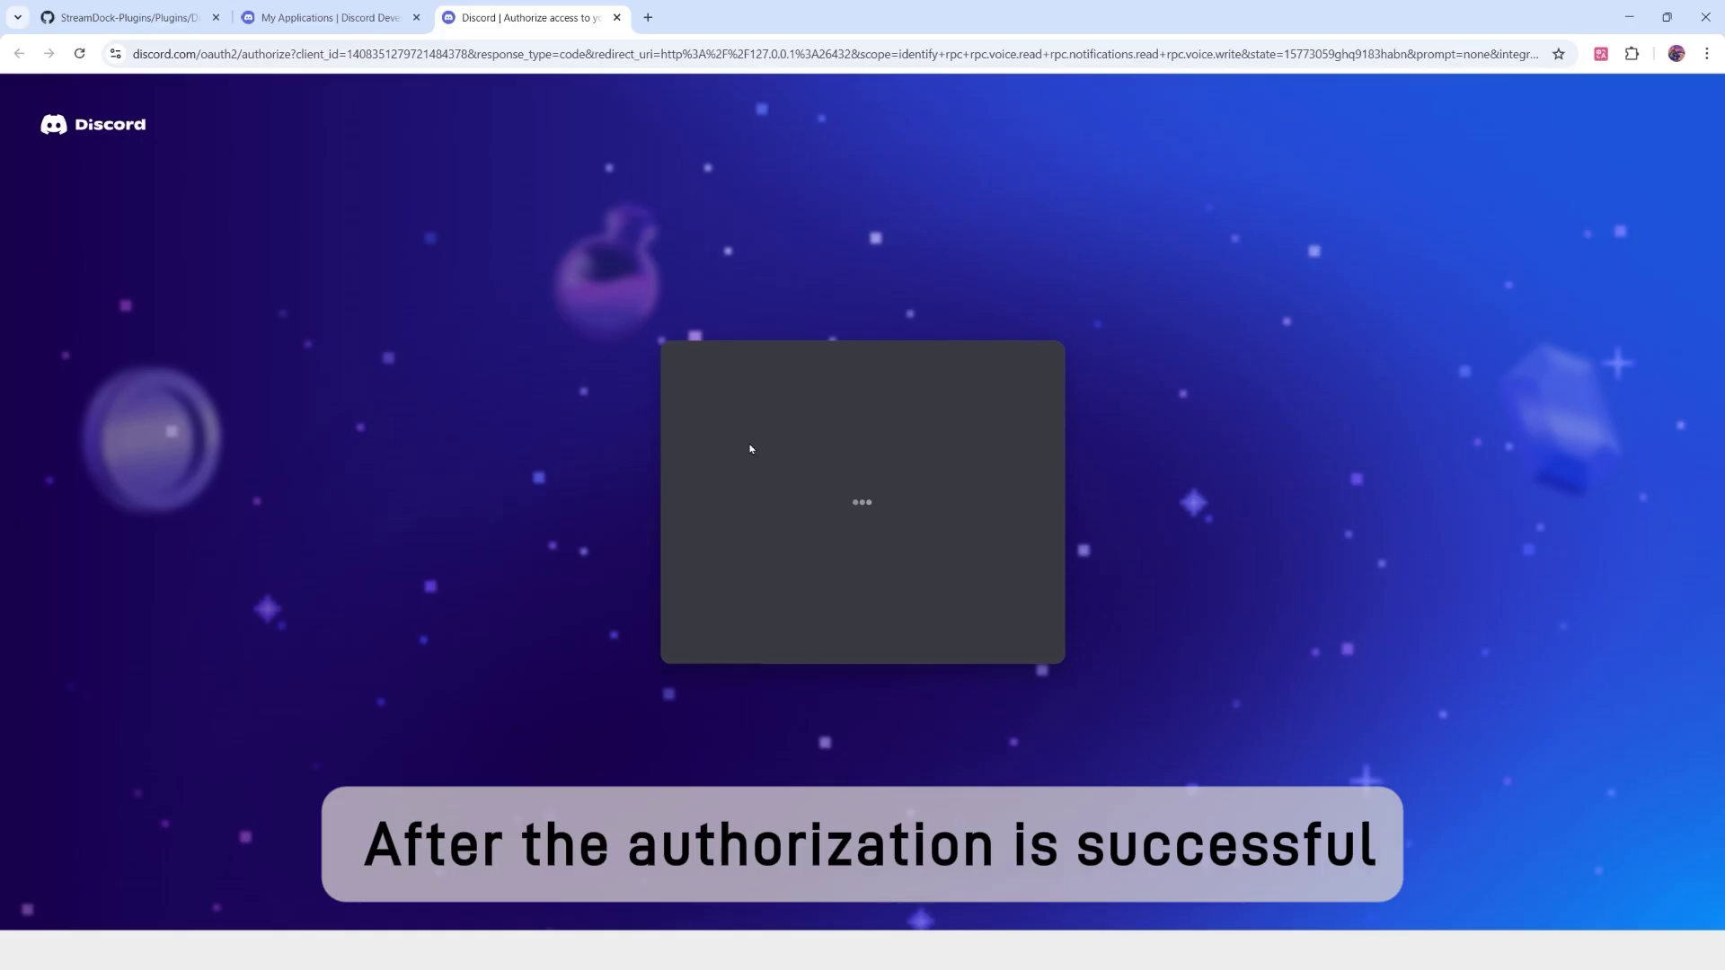
# Grant the 000 app access on Discord's authorization page
pyautogui.scroll(-2, 853, 582)
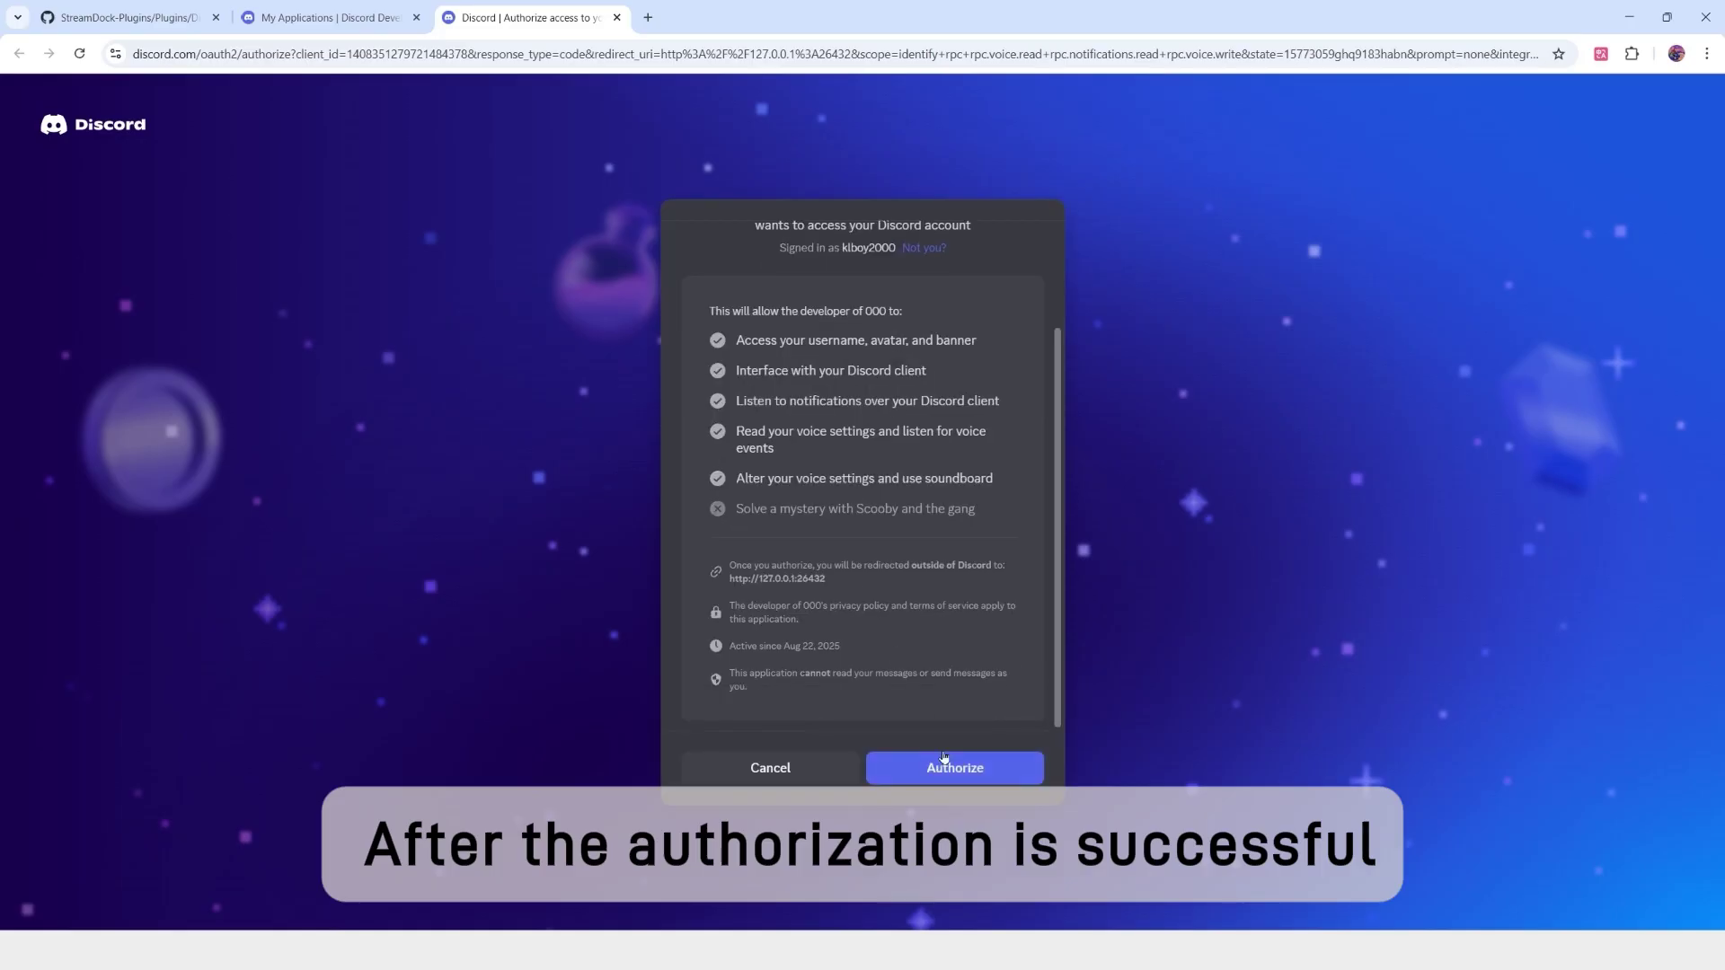
pyautogui.click(944, 759)
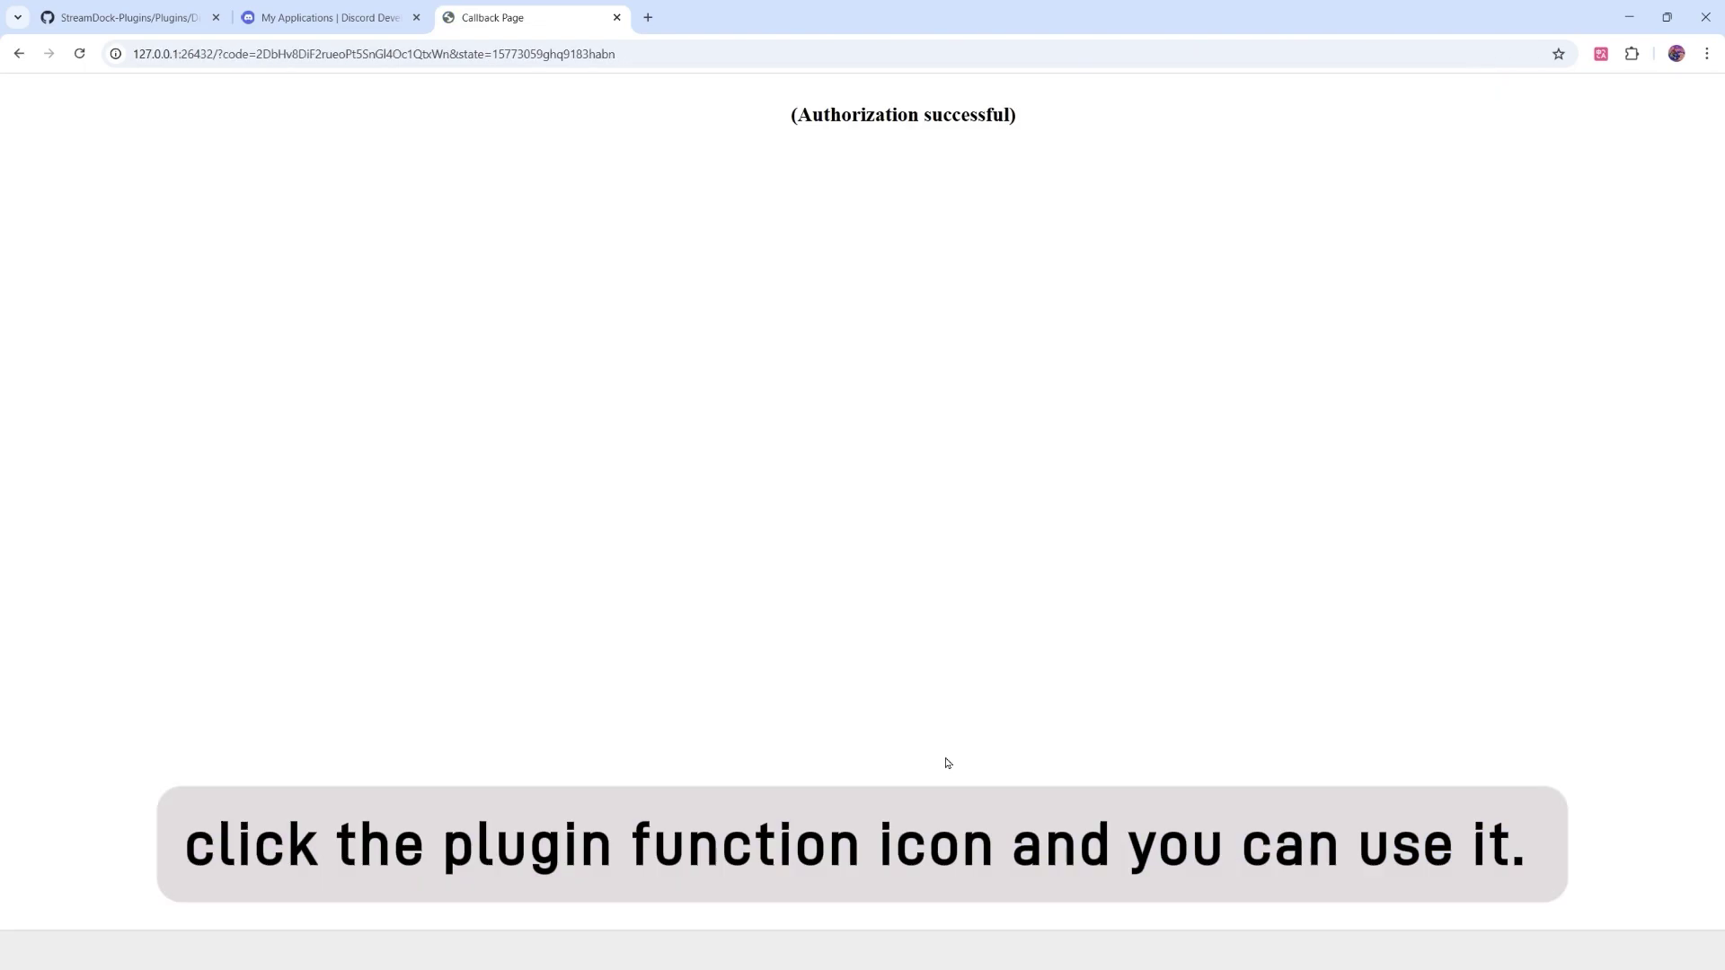